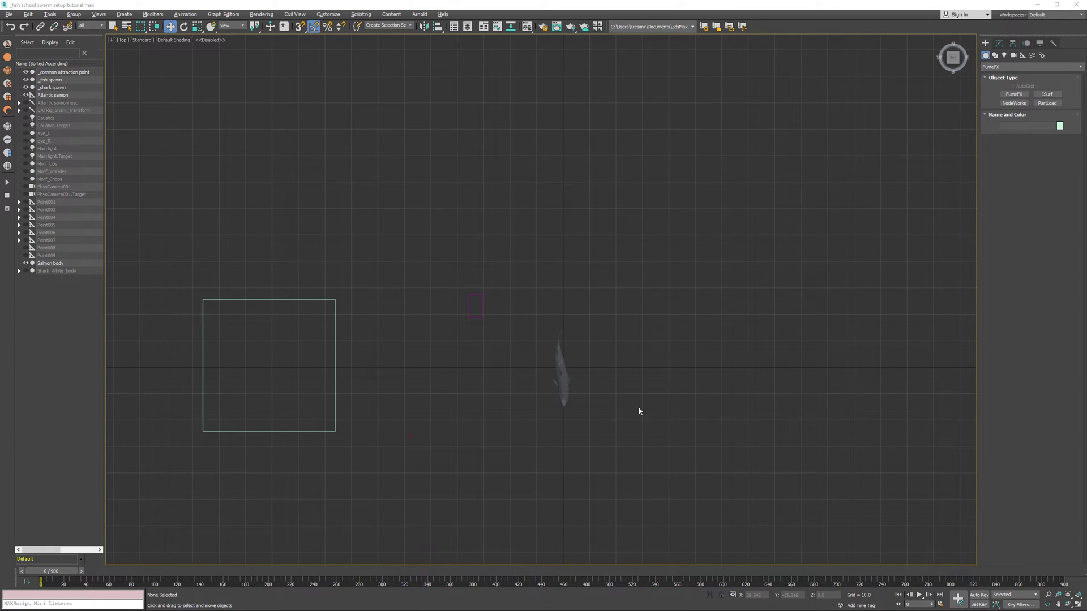
Create a FumeFX NodeWorks object with an icon size of about 79 in the empty area beyond the fish
left_click(1013, 103)
left_click(748, 198)
left_click_drag(832, 248, 838, 251)
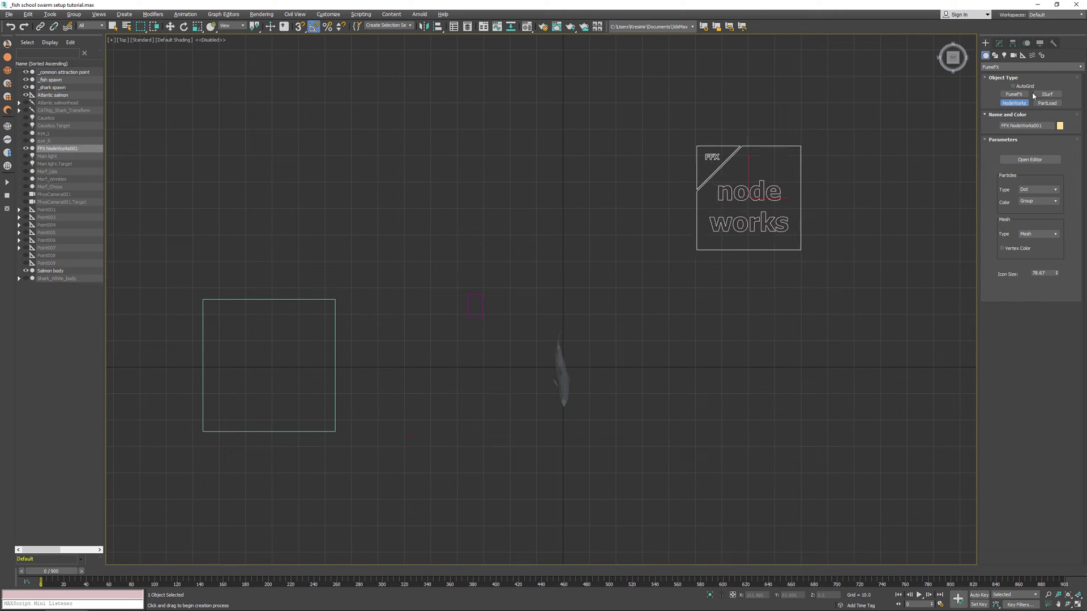
left_click(998, 43)
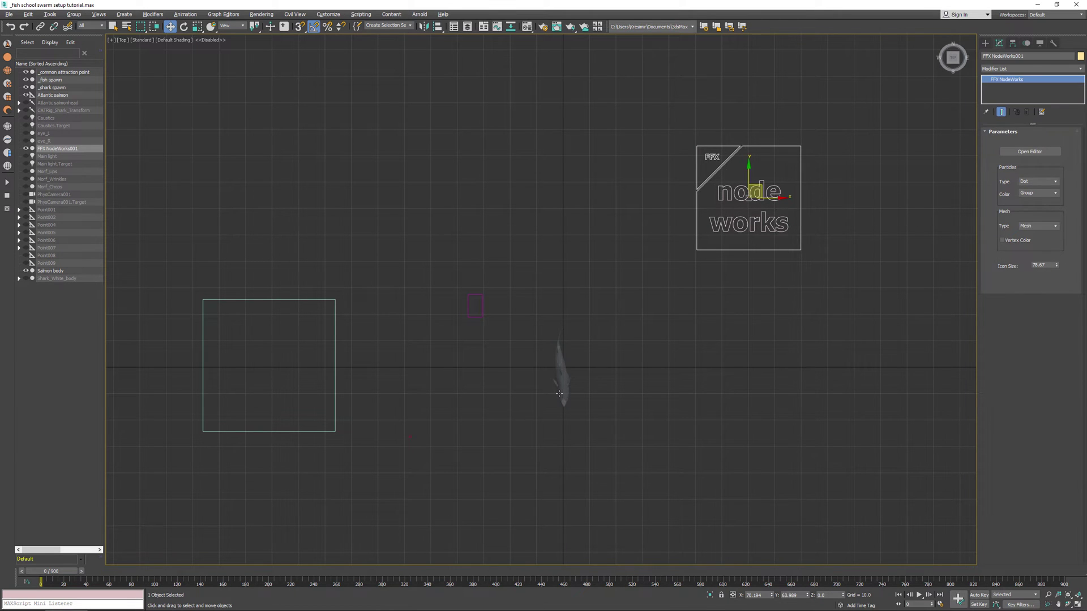
Open the node editor of the NodeWorks object and arrange its window so the fish below stays in view
scroll(559, 393, "up", 3)
mouse_move(57, 576)
left_mouse_down()
mouse_move(286, 585)
mouse_move(41, 583)
left_mouse_up()
left_click(1029, 152)
left_click_drag(394, 135, 388, 53)
left_click_drag(721, 377, 953, 300)
Rename the default particle group as fish and set its colour to light cyan blue
double_click(854, 104)
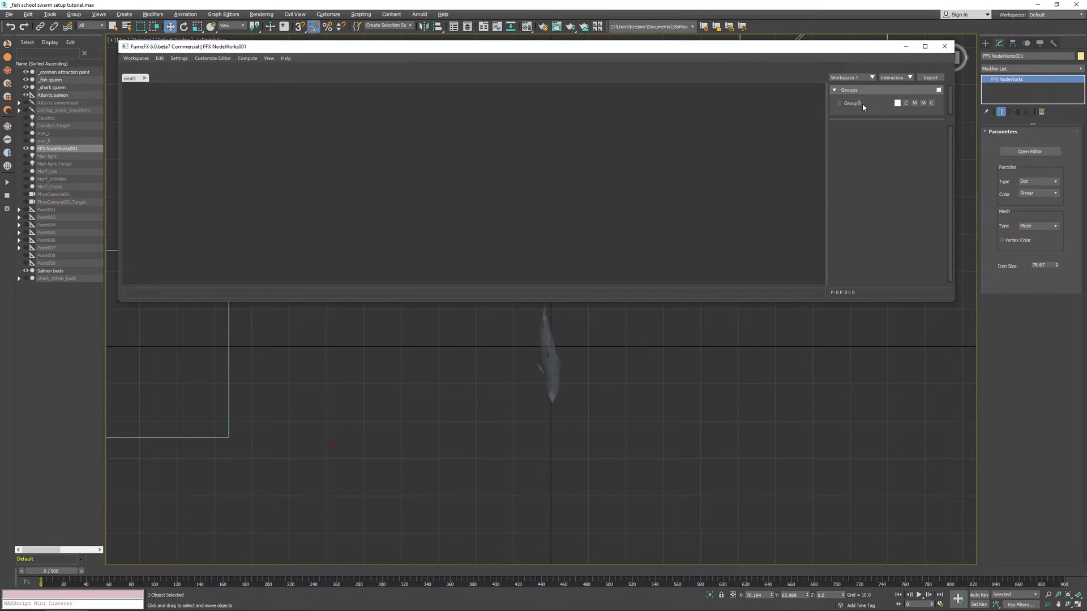
type("fis")
left_click(897, 103)
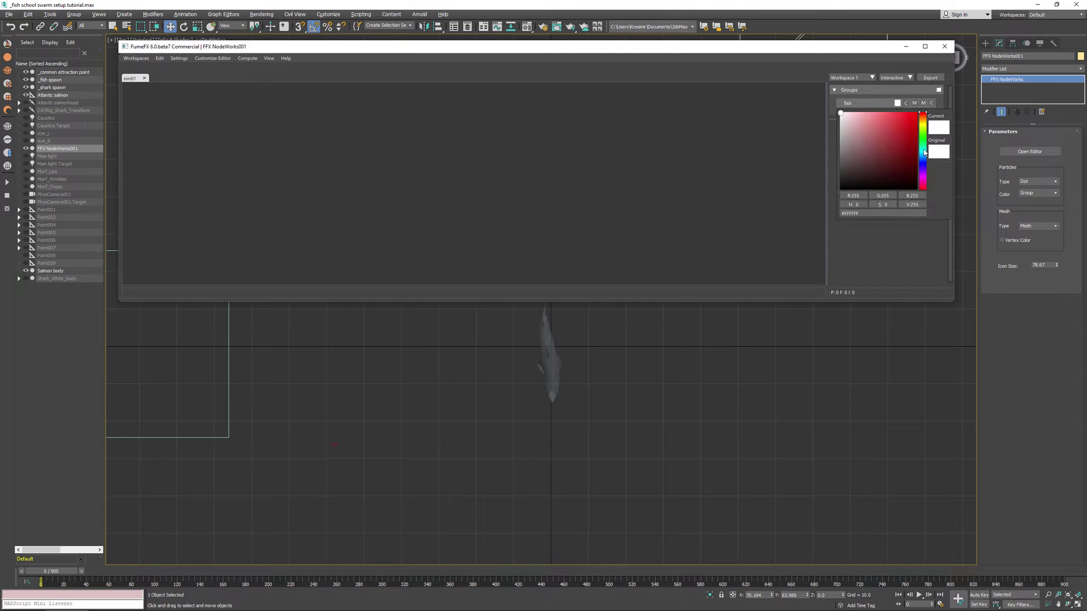
left_click(924, 153)
left_click(895, 116)
left_click(230, 144)
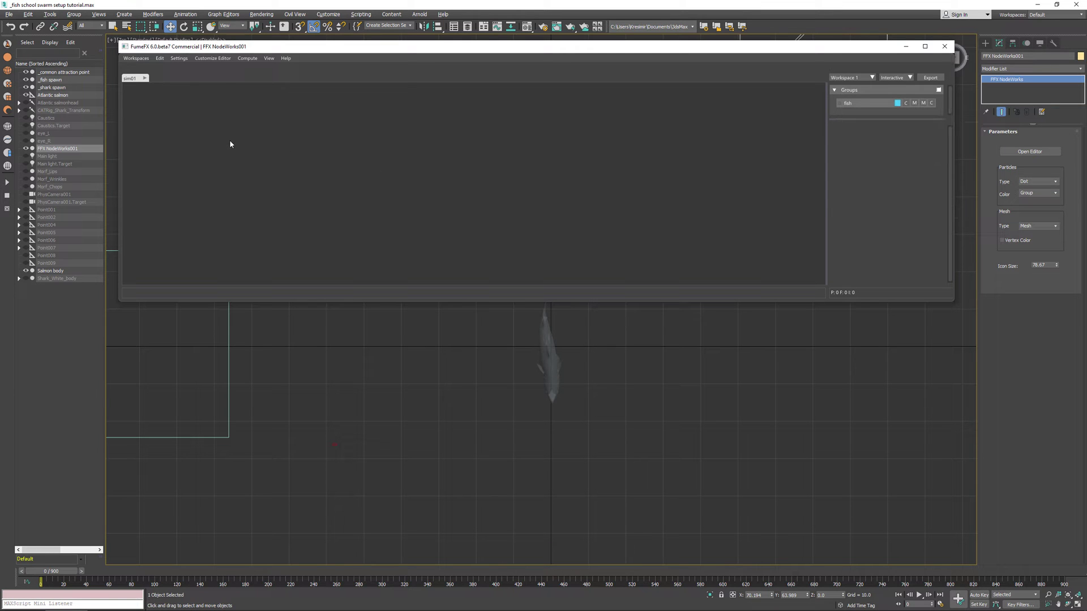
Add a simple gen node to the empty graph and place it near the graph's upper-left corner
key("Tab")
type("simpl")
key("Return")
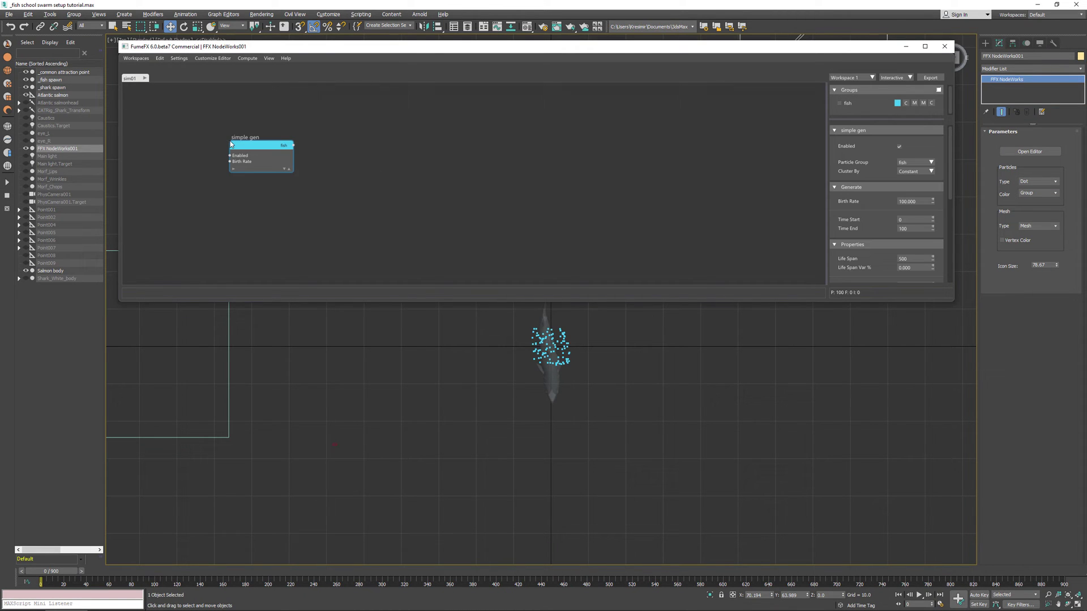
left_click_drag(243, 148, 212, 140)
Set the simple gen node's Birth Rate to 1 and its Time End to 0
middle_click_drag(401, 352, 527, 398)
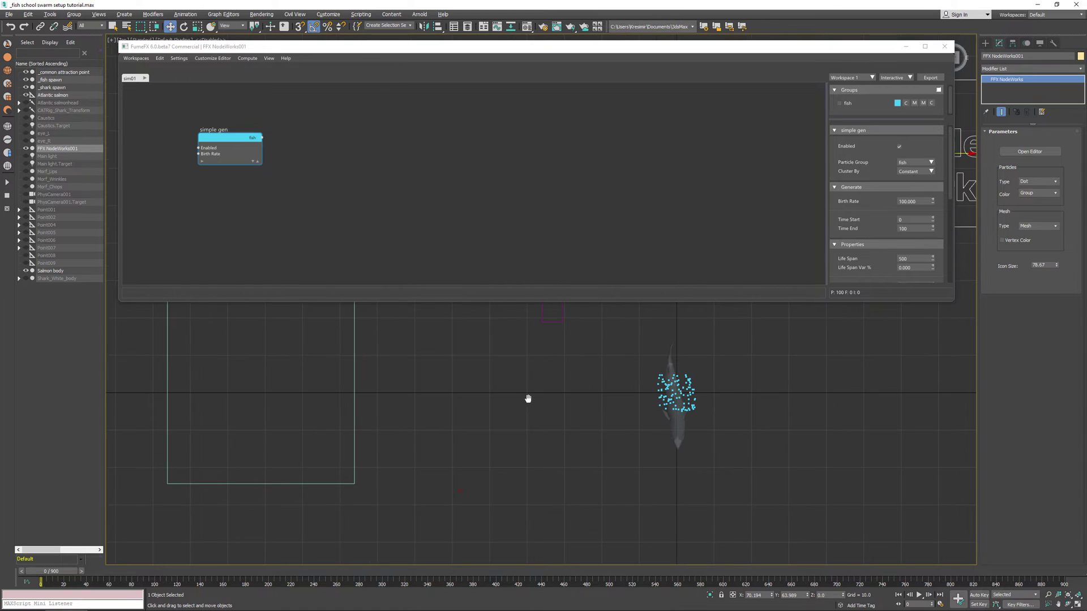
left_click(906, 203)
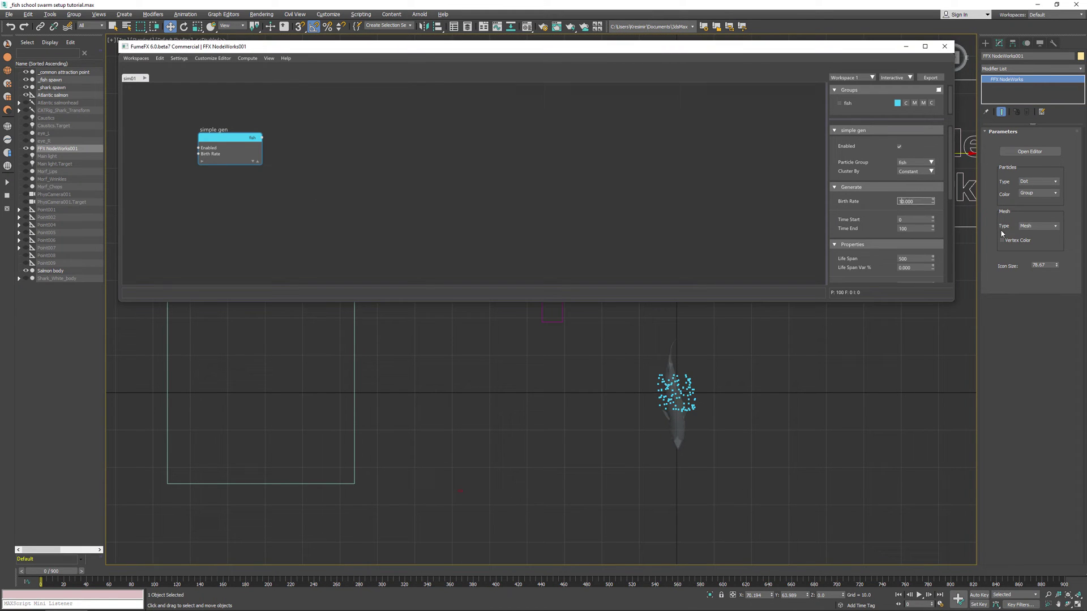
key("Delete")
key("Return")
scroll(876, 228, "down", 3)
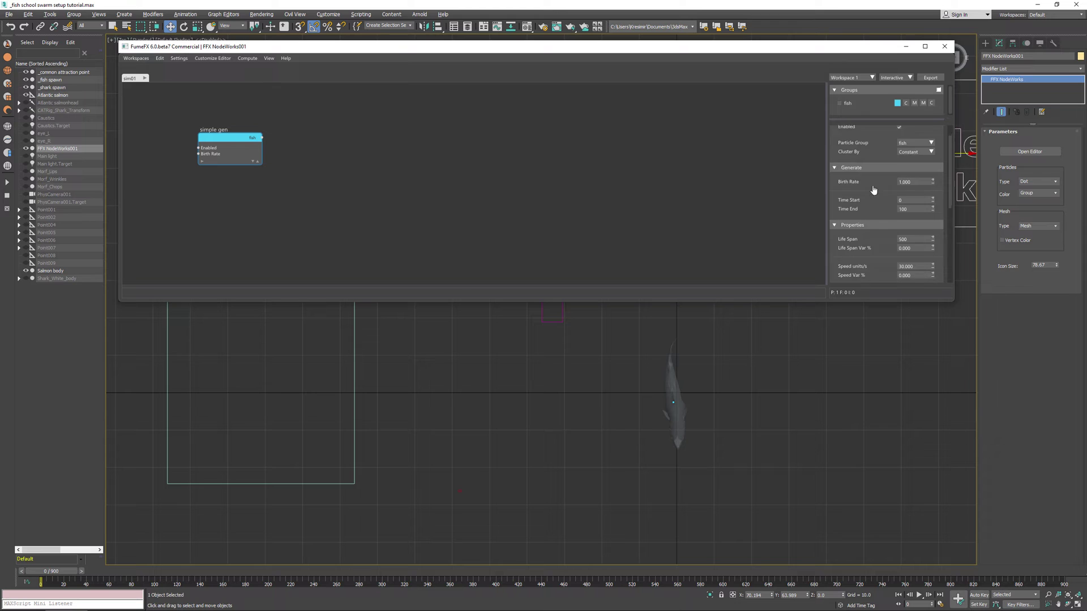
right_click(933, 149)
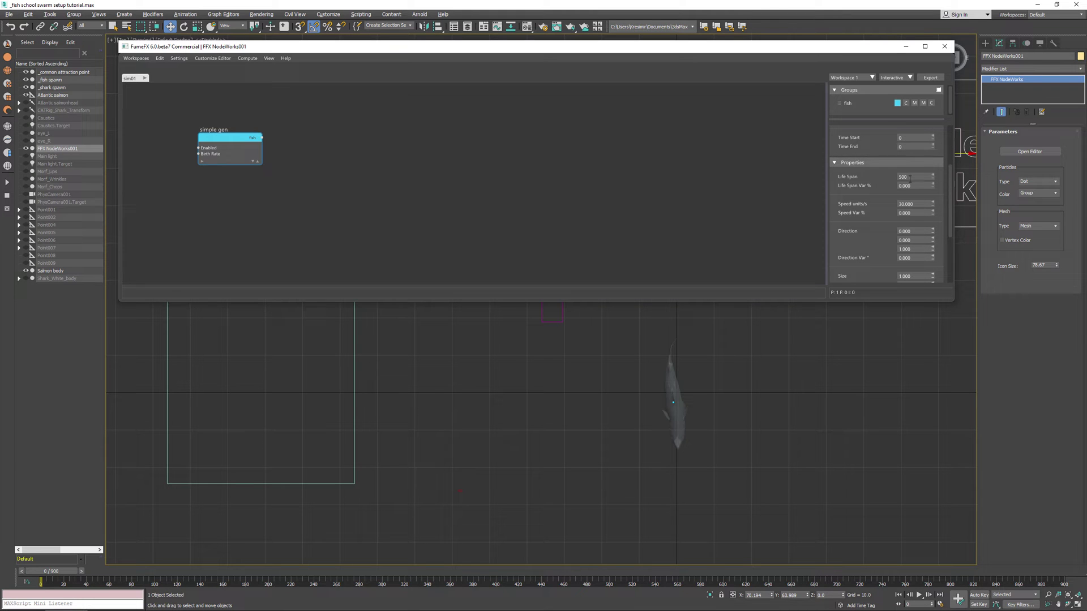
Set the generated particle's direction to 1, 0, 0 and its speed to 0
double_click(921, 231)
type("1")
right_click(934, 250)
mouse_move(65, 571)
left_mouse_down()
mouse_move(106, 575)
mouse_move(57, 577)
left_mouse_up()
key("w")
scroll(877, 235, "down", 1)
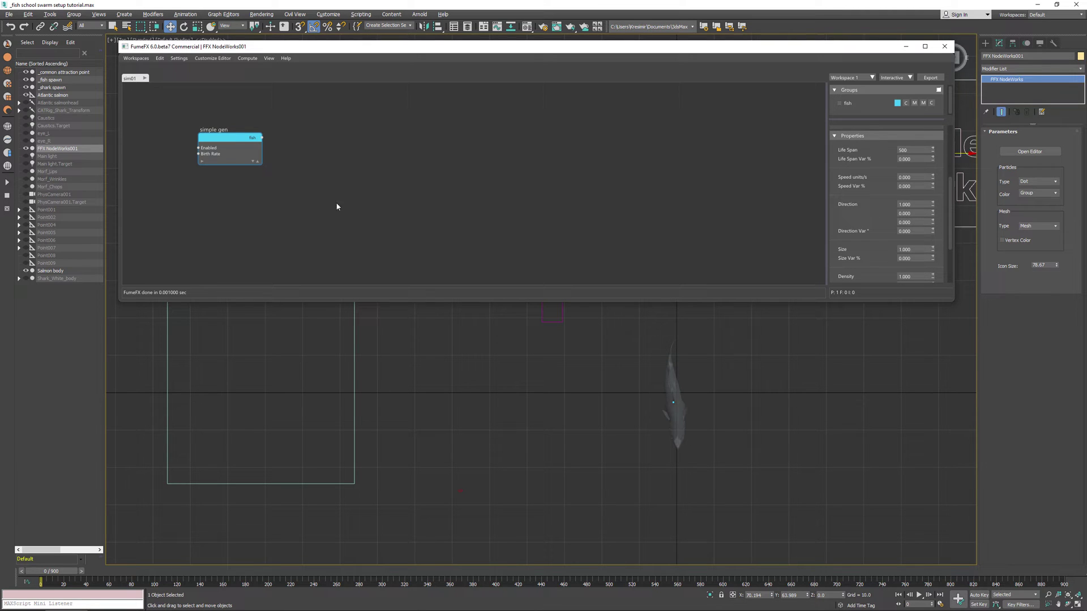
Reposition the simple gen node and connect its fish output to a new particle shape node
left_click_drag(233, 147, 212, 185)
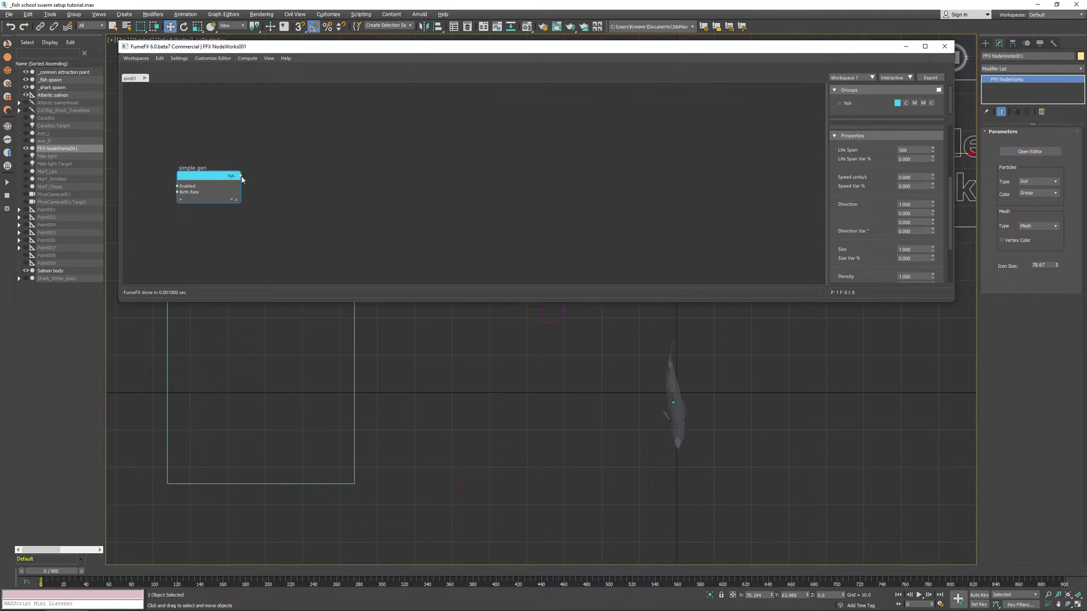
left_click(273, 154)
left_click_drag(240, 180, 285, 153)
type("shape")
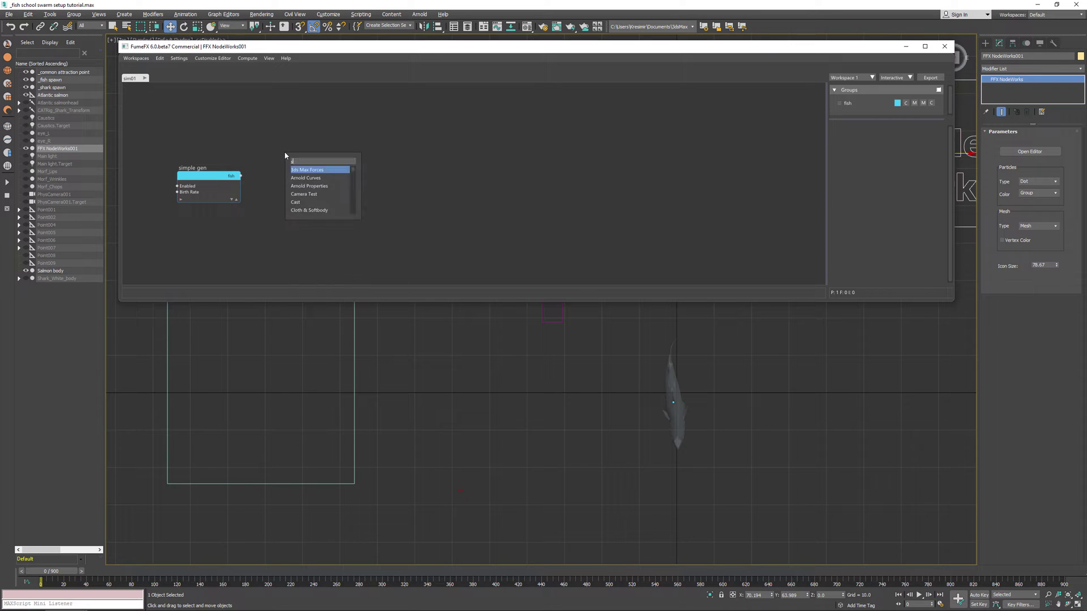
key("Down")
key("Return")
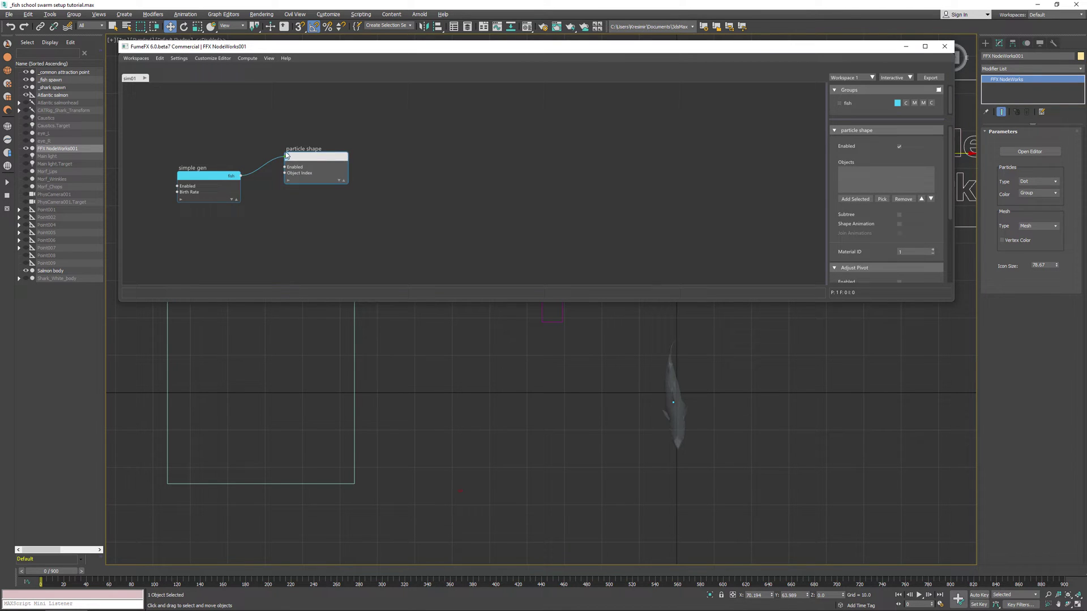
Assign Salmon body as the particle shape object and hide the original mesh in the scene
left_click(882, 198)
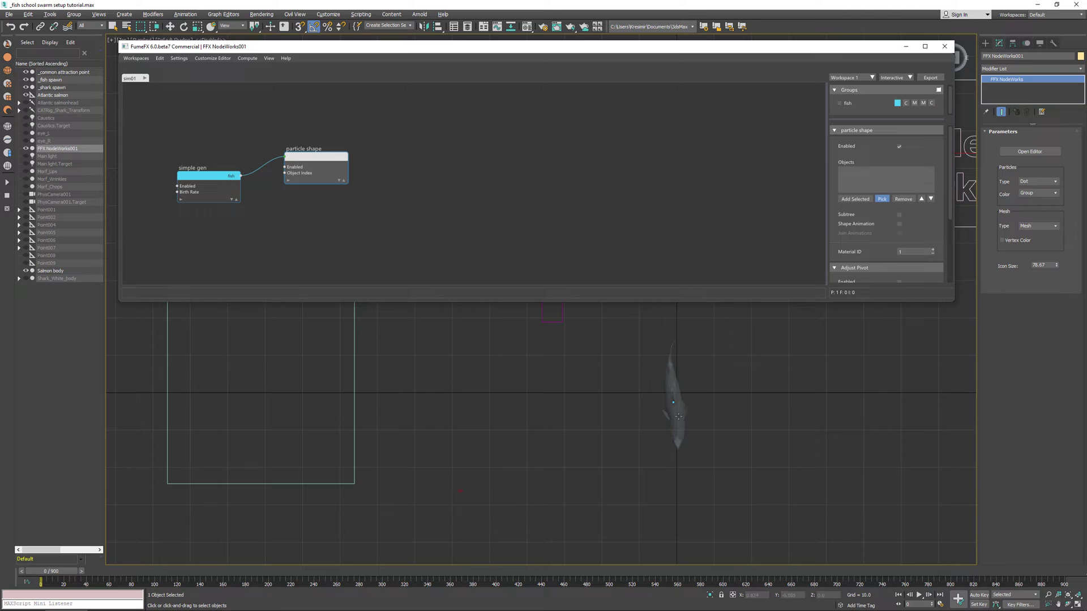
left_click(678, 417)
left_click(26, 271)
Enable Shape Animation on the particle shape node and add an animation named swim that ends at frame 150
scroll(938, 233, "down", 1)
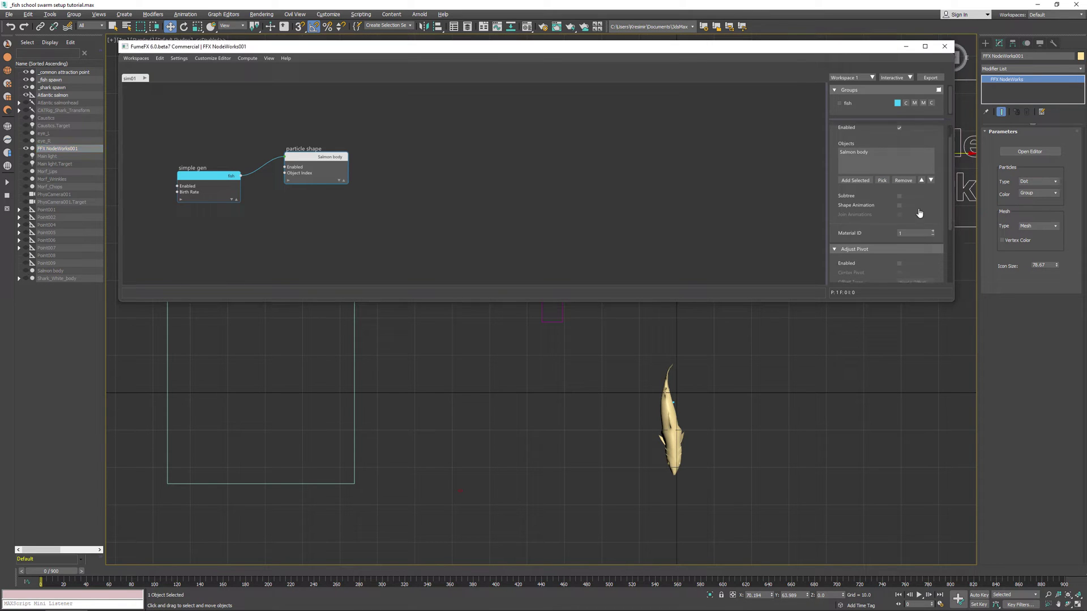
left_click(899, 205)
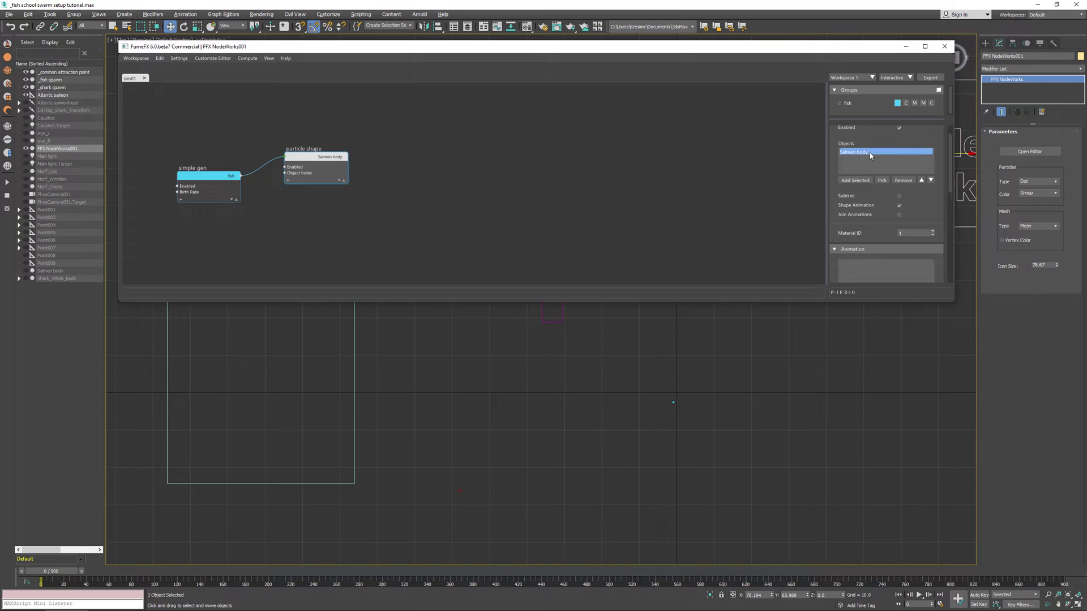
scroll(892, 249, "down", 1)
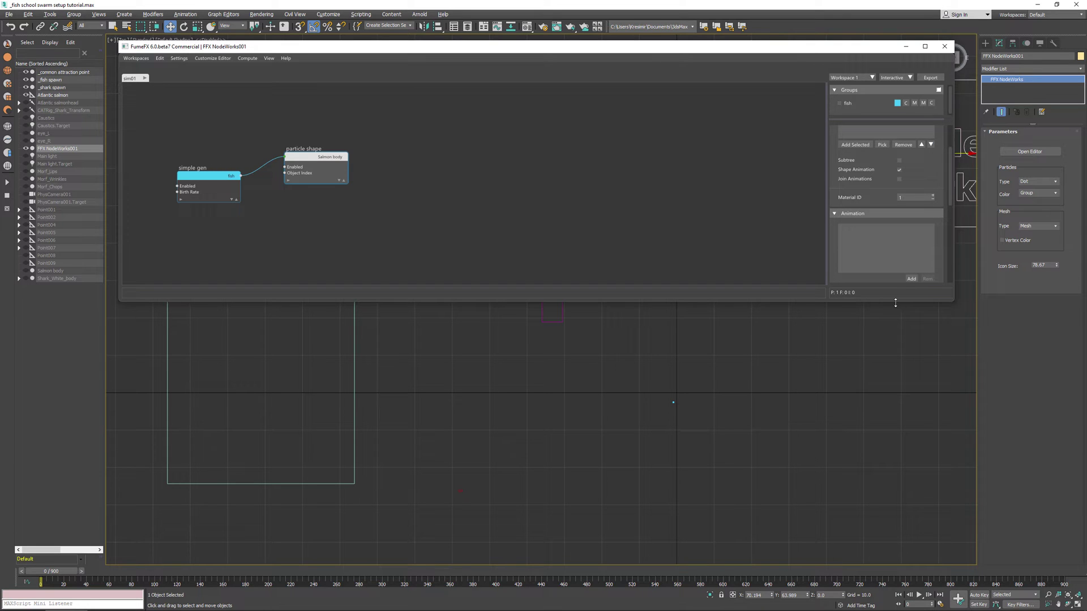
left_click_drag(895, 303, 895, 320)
left_click(911, 278)
scroll(911, 255, "down", 2)
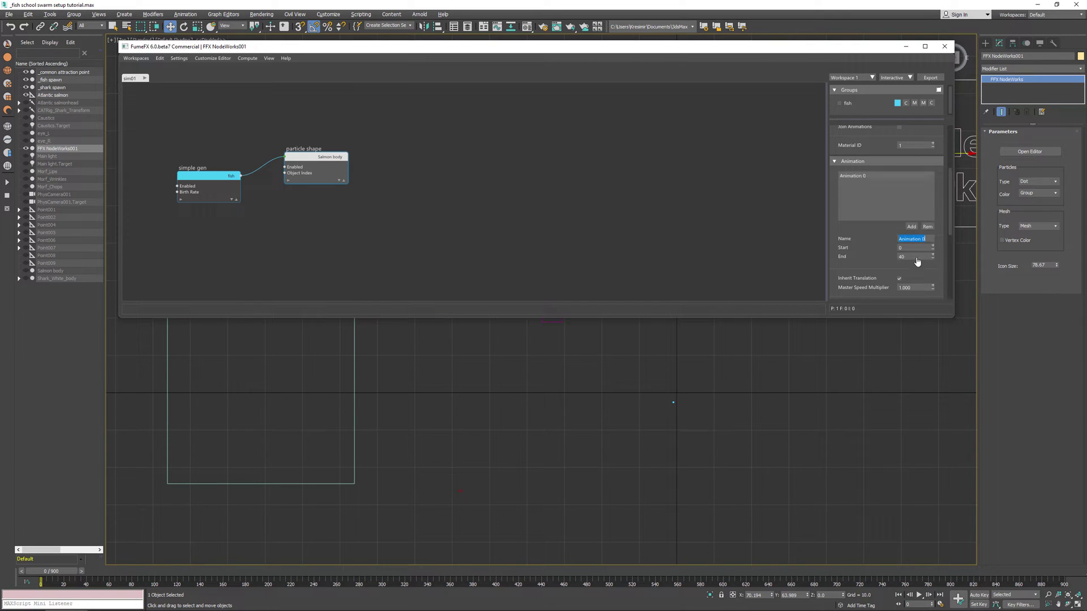
type("swim")
key("Tab")
key("Tab")
type("150")
key("Return")
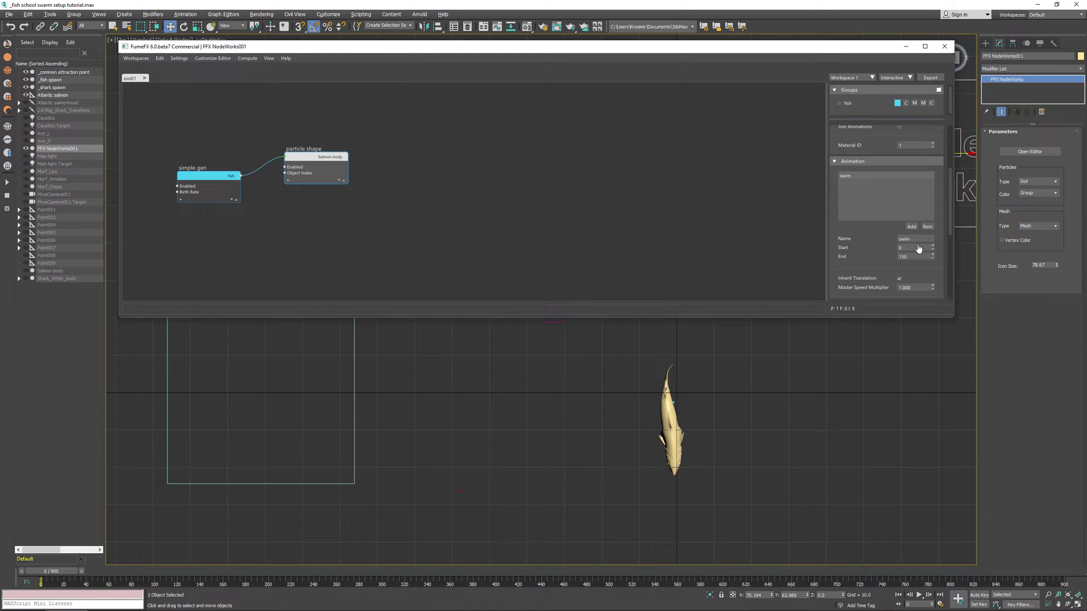
Set the Master Speed Multiplier of the particle shape's animation to 5
scroll(925, 270, "down", 2)
scroll(926, 180, "down", 2)
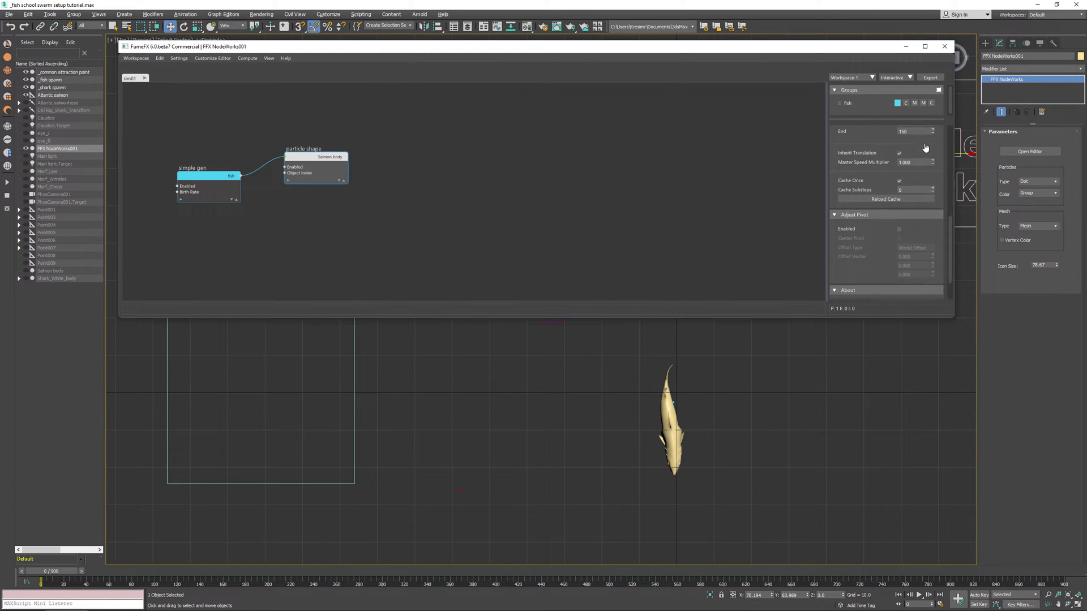
double_click(911, 159)
type("5")
key("Return")
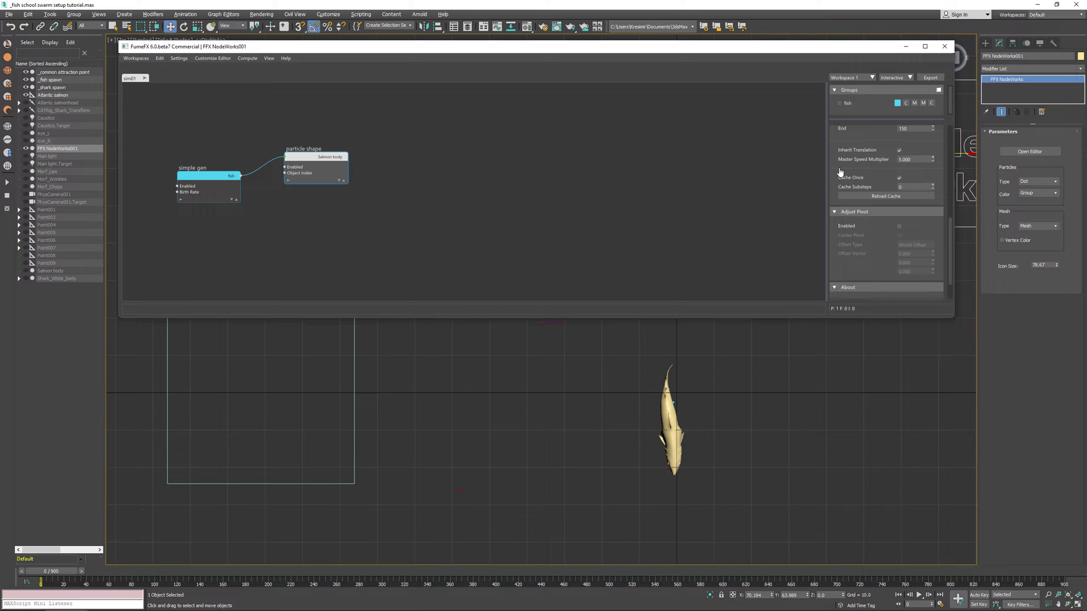
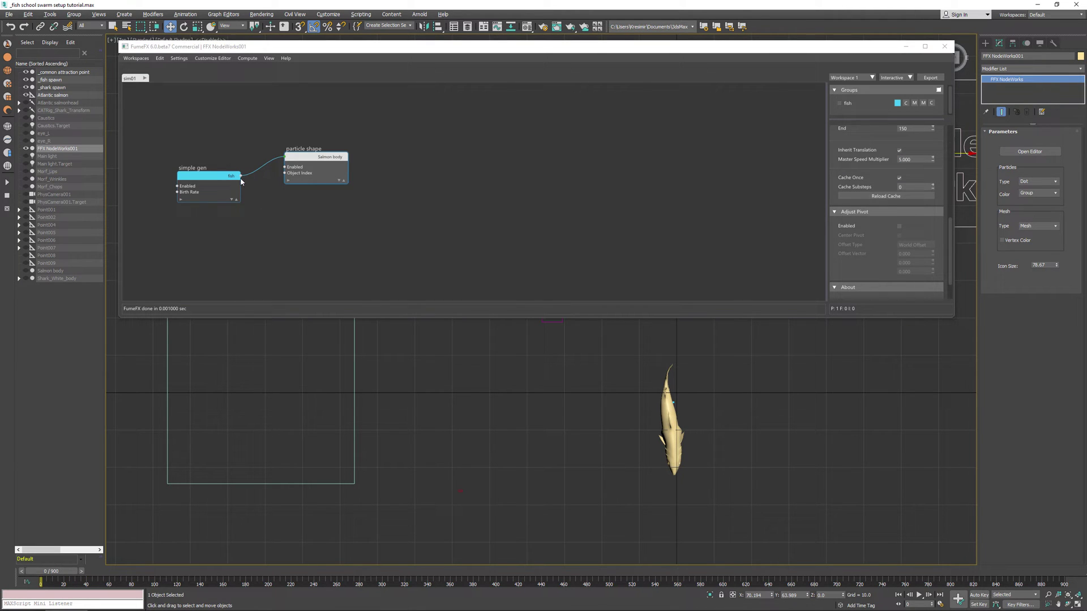
Add a shape animation node fed by the fish output of the simple gen node
left_click_drag(239, 178, 297, 225)
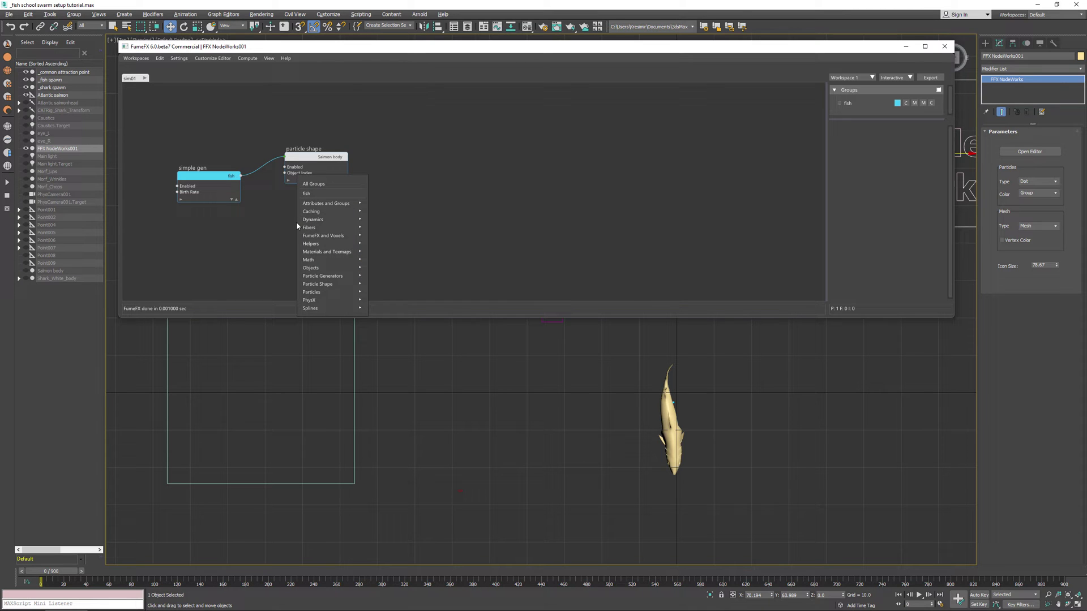
type("shape")
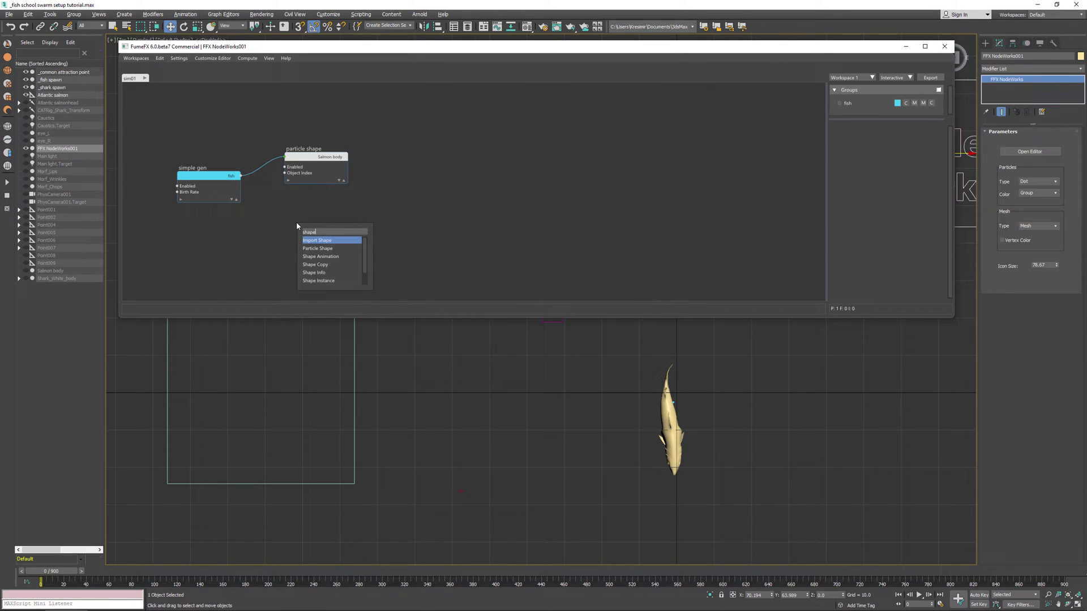
key("Down")
key("Down")
key("Return")
Enable Animation Loop for the swim sequence on the shape animation node, turn off Set Anim Speed, and reposition the node
left_click(900, 223)
left_click(911, 180)
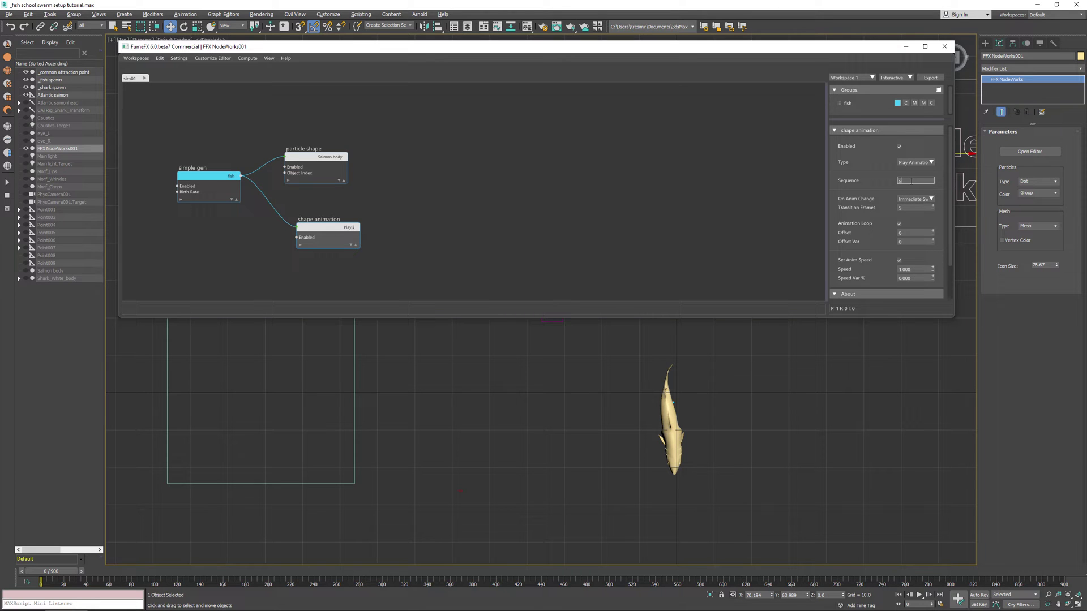
type("swim")
key("Return")
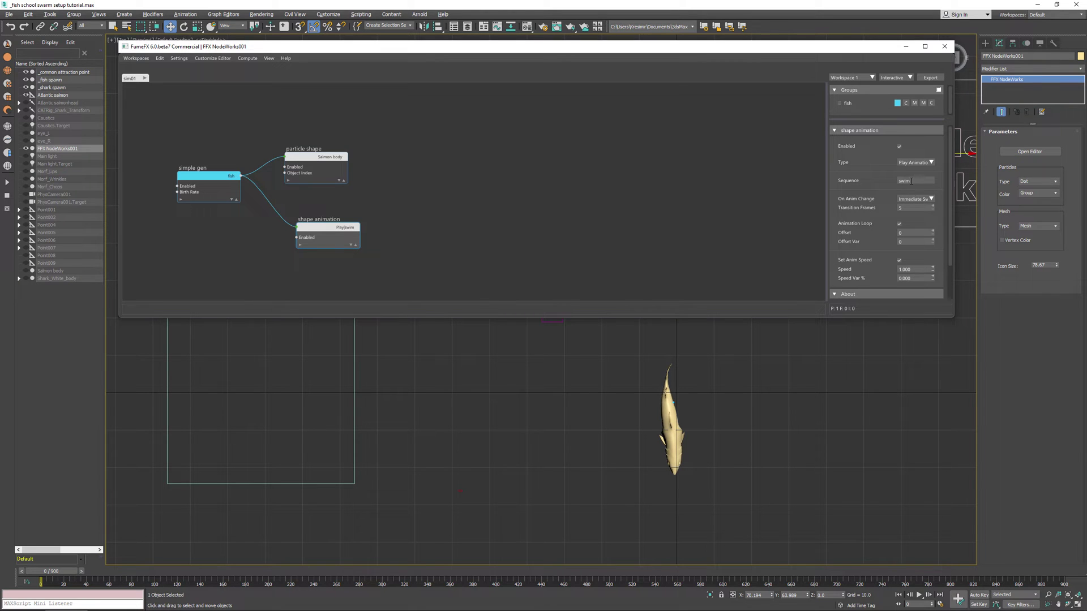
left_click(900, 260)
mouse_move(62, 572)
left_mouse_down()
mouse_move(186, 572)
mouse_move(62, 568)
left_mouse_up()
key("w")
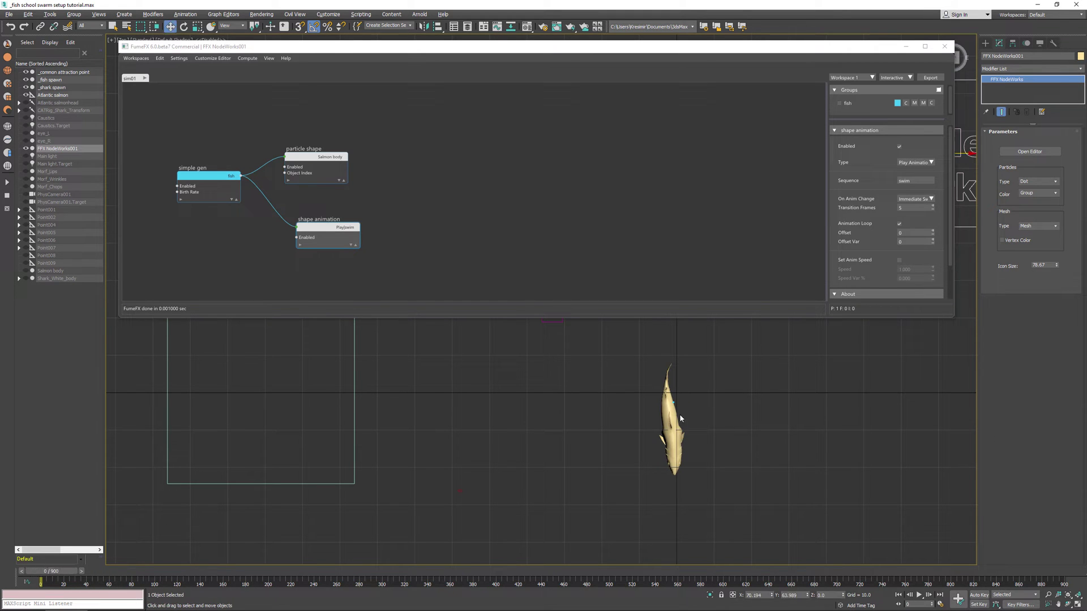
scroll(673, 402, "up", 3)
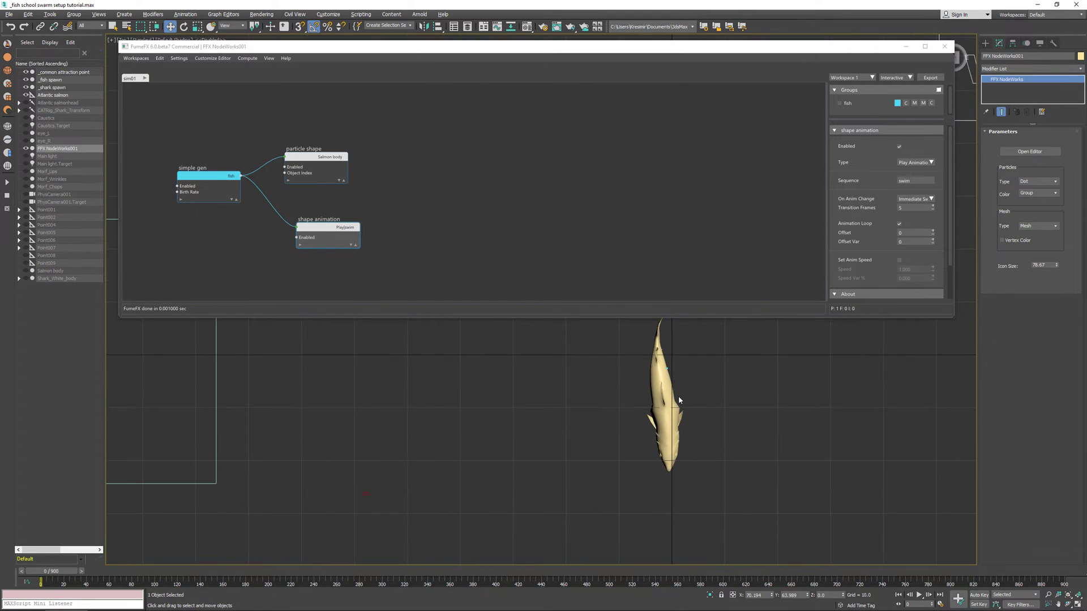
left_click_drag(330, 232, 313, 228)
Enable Adjust Pivot on the particle shape node with a Local Offset of -7.5 in Y, and preview the swim up to frame 51
left_click(327, 173)
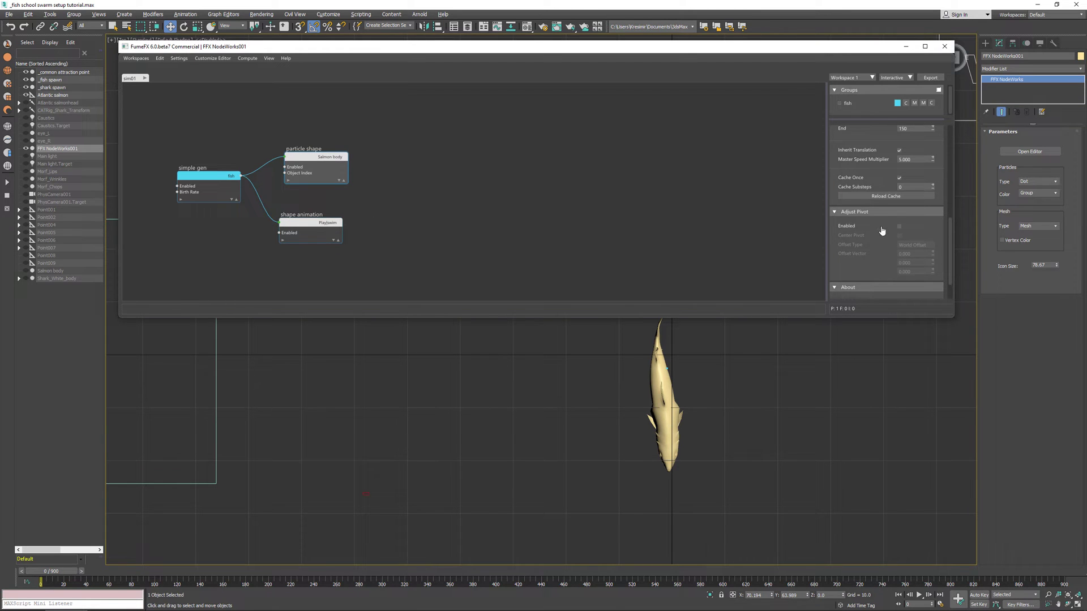
scroll(881, 257, "down", 2)
left_click(900, 194)
left_click(915, 211)
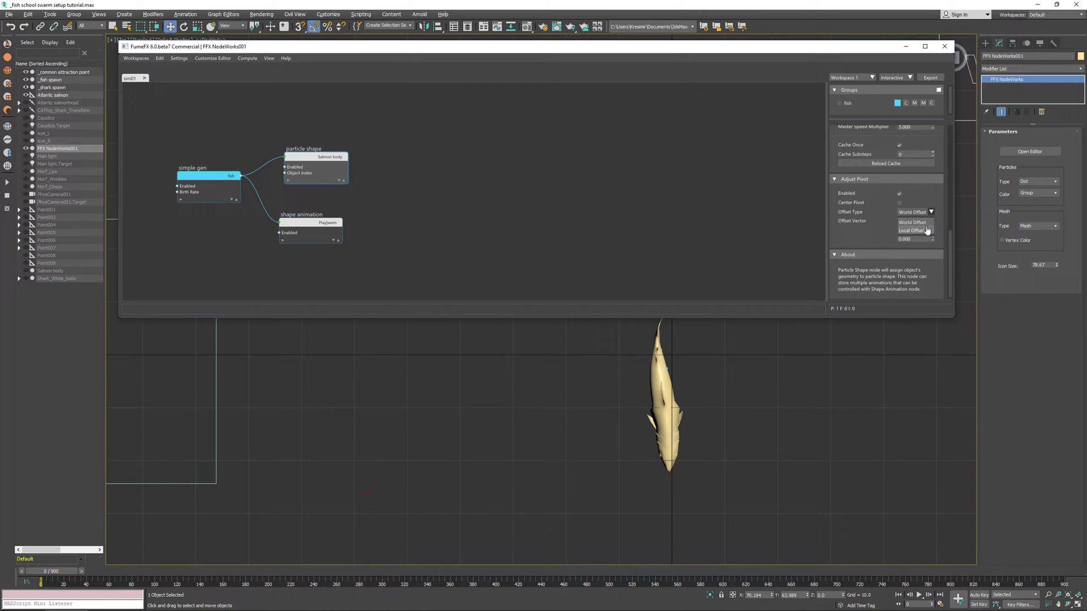
left_click(910, 231)
left_click_drag(933, 237, 943, 273)
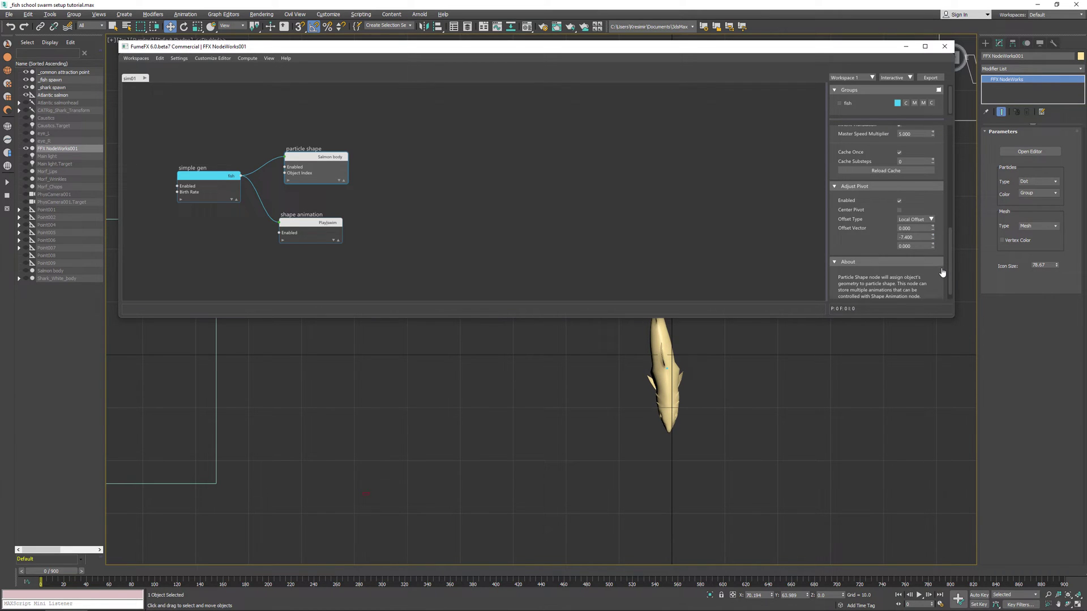
left_click(933, 239)
left_click_drag(66, 571, 146, 573)
middle_click_drag(540, 423, 576, 478)
left_click_drag(134, 573, 110, 573)
scroll(787, 400, "down", 2)
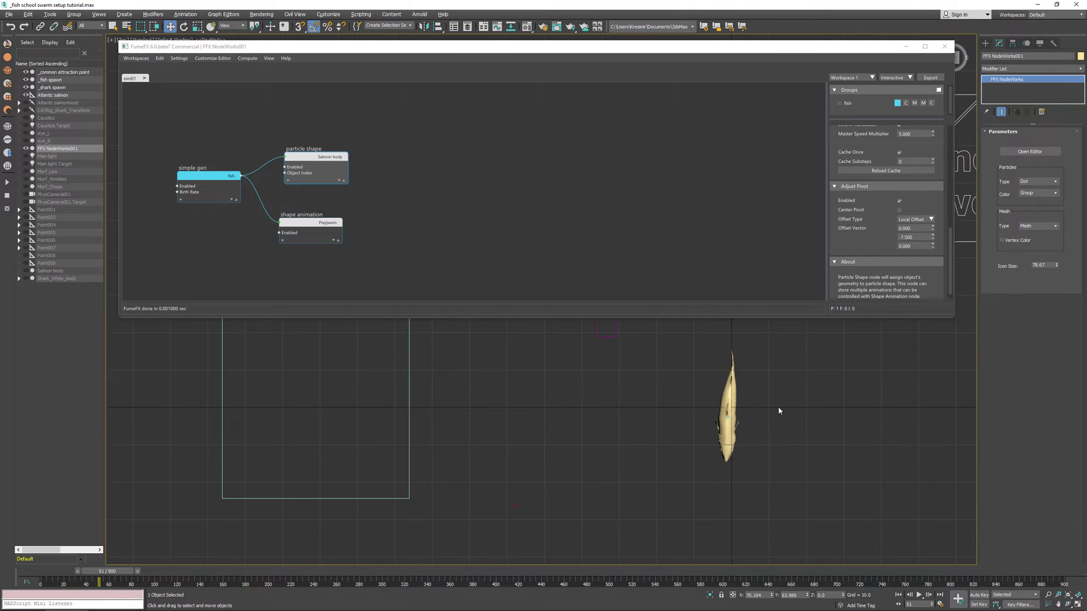
Set the simple gen node's particle Size to 0.1 with a Size Var of 10%
left_click(218, 180)
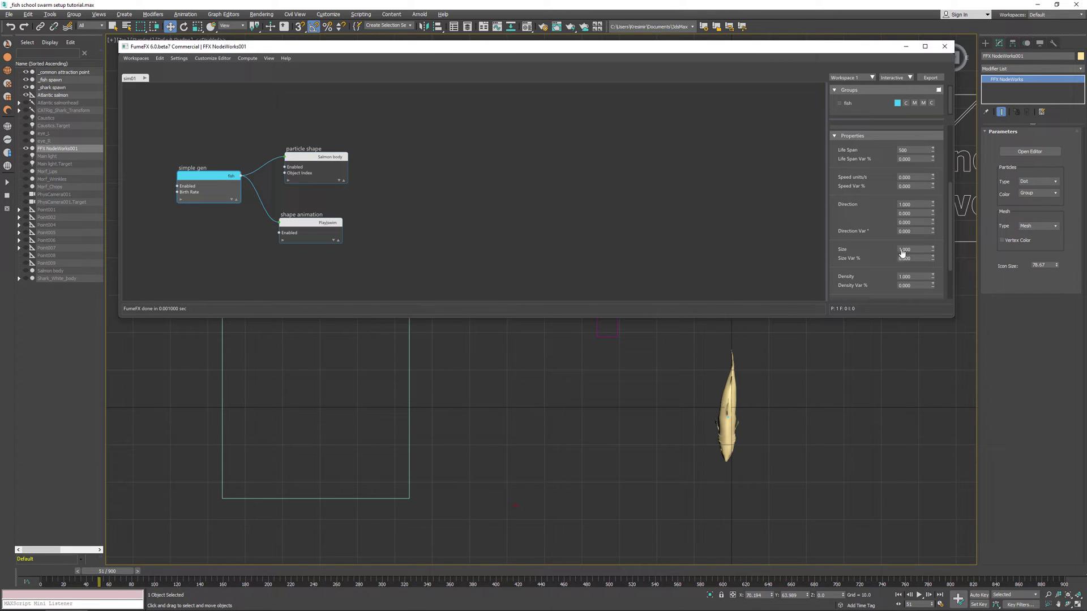
left_click_drag(918, 250, 795, 251)
type("0.1")
key("Tab")
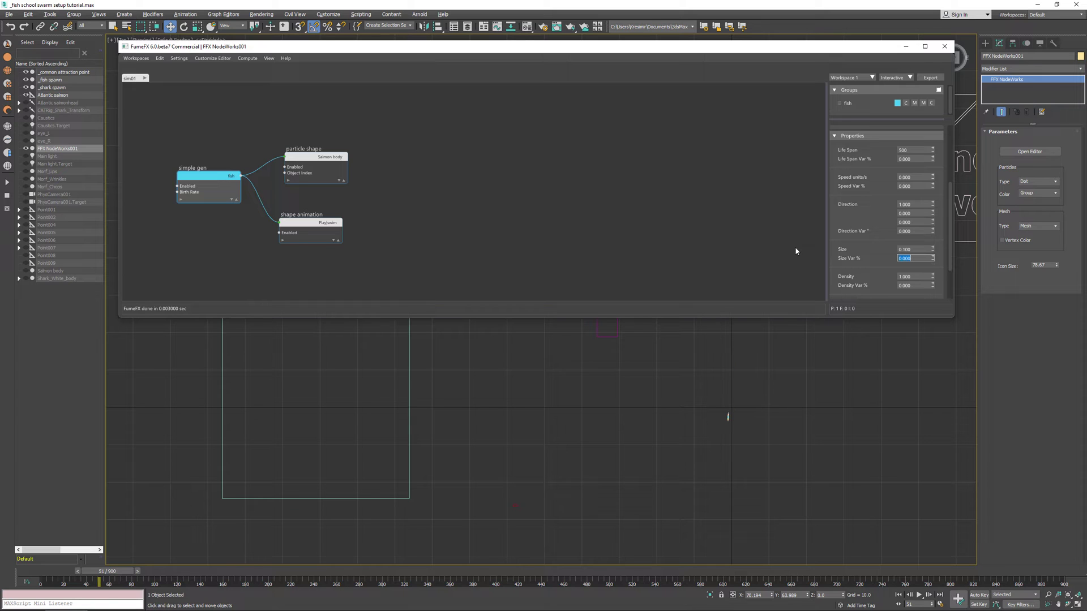
type("10")
key("Return")
Set the simple gen node's Birth Rate to 1000
scroll(881, 230, "up", 2)
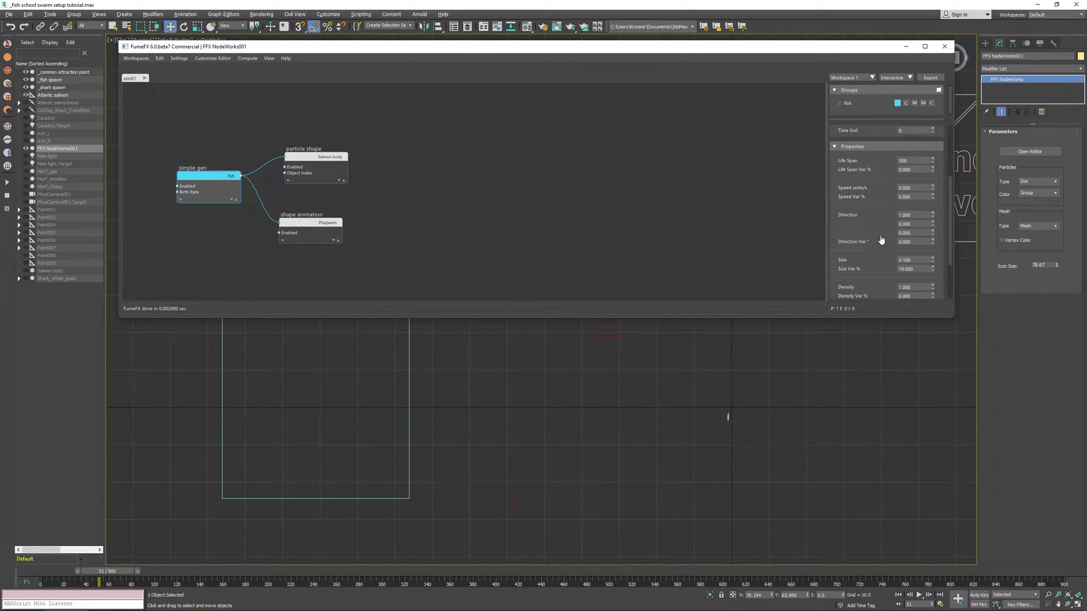
scroll(878, 233, "up", 3)
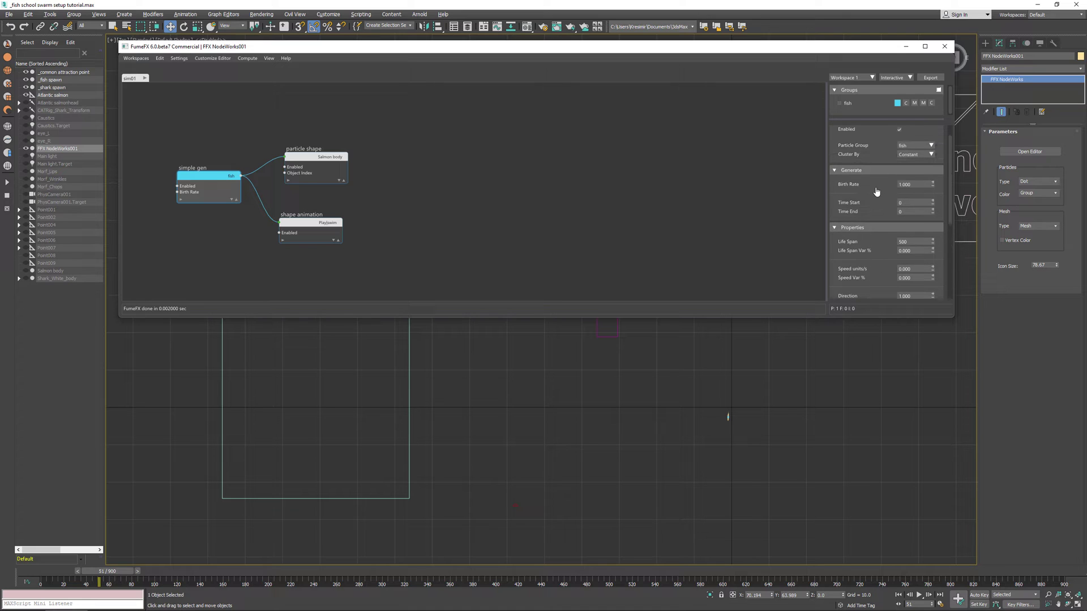
left_click(903, 185)
type("0")
key("Return")
Display meshes as Bounding Box and particles as Point, return to frame 0, and align the particle shape node with the shape animation node
left_click(1056, 227)
left_click(1036, 245)
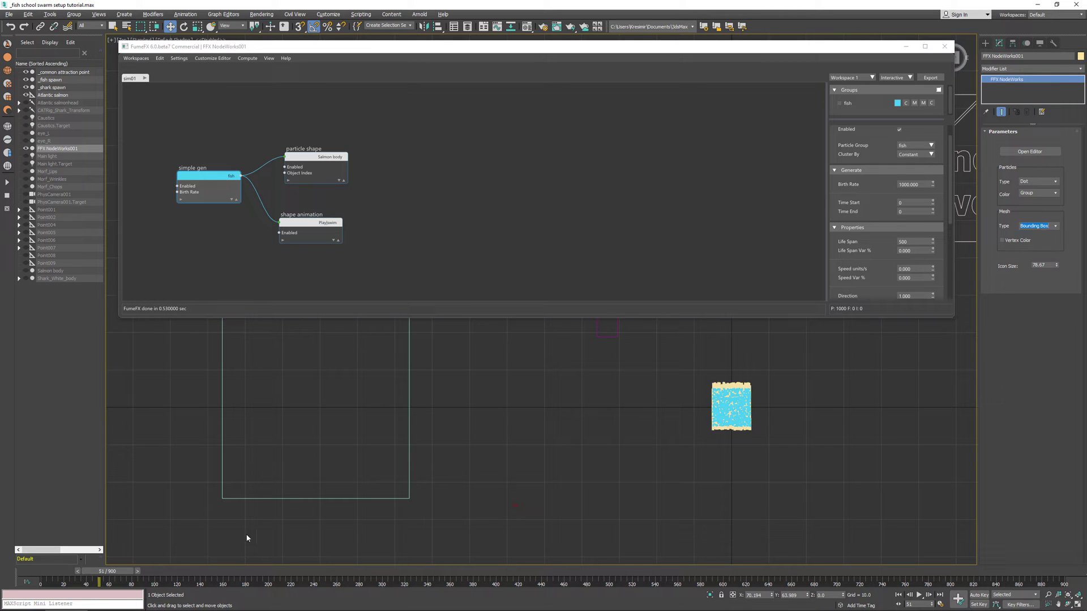
left_click(1057, 181)
left_click(1041, 198)
left_click(44, 571)
middle_click_drag(365, 420, 379, 447)
left_click_drag(328, 145, 322, 147)
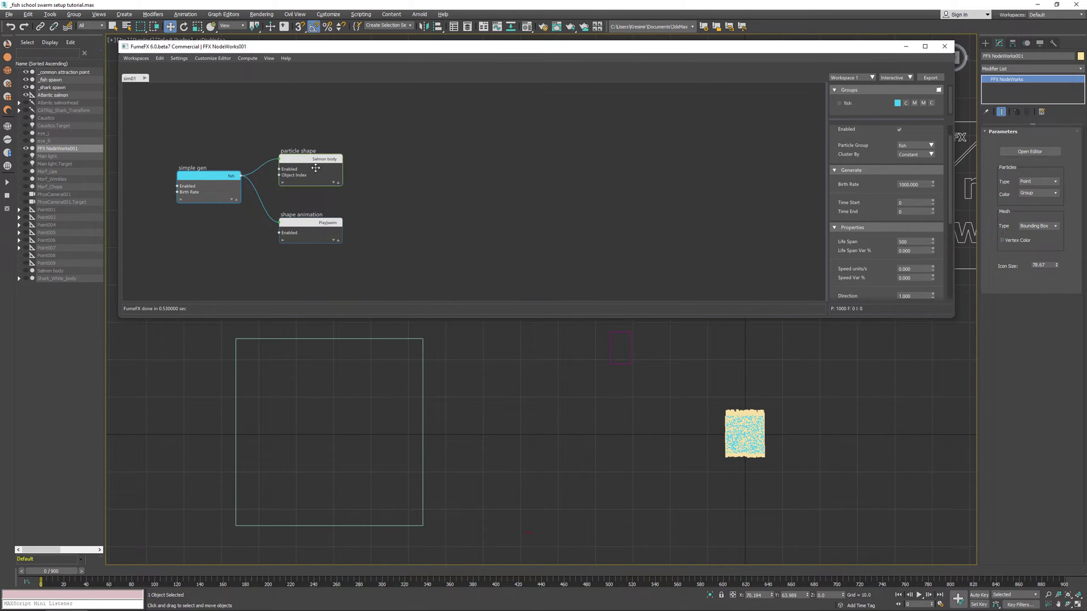
Add a location object node to simple gen's fish output and place it above the particle shape node
left_click_drag(242, 177, 293, 111)
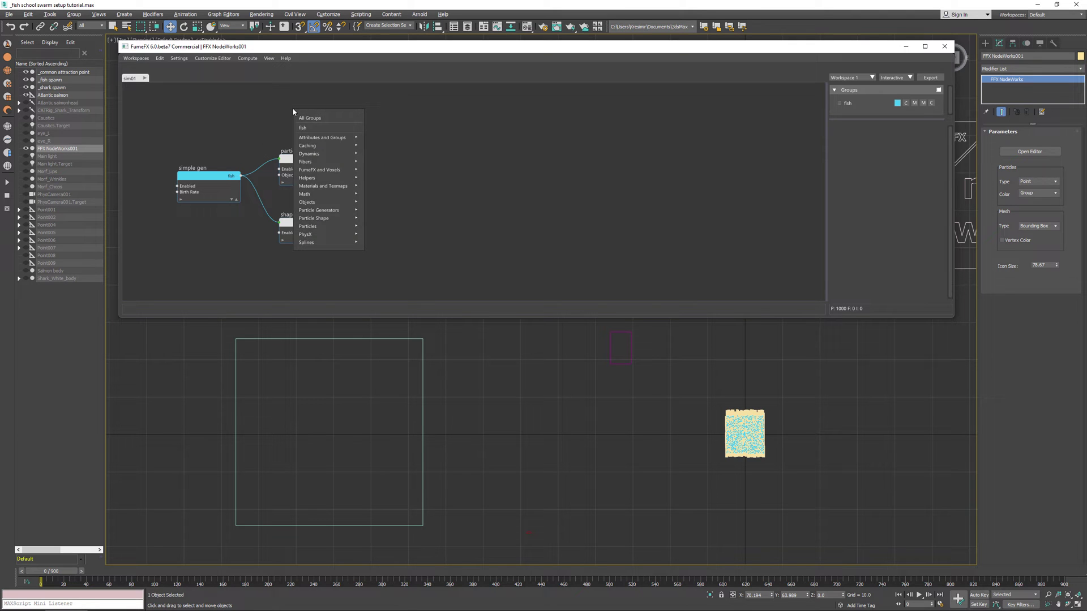
type("loc")
key("Return")
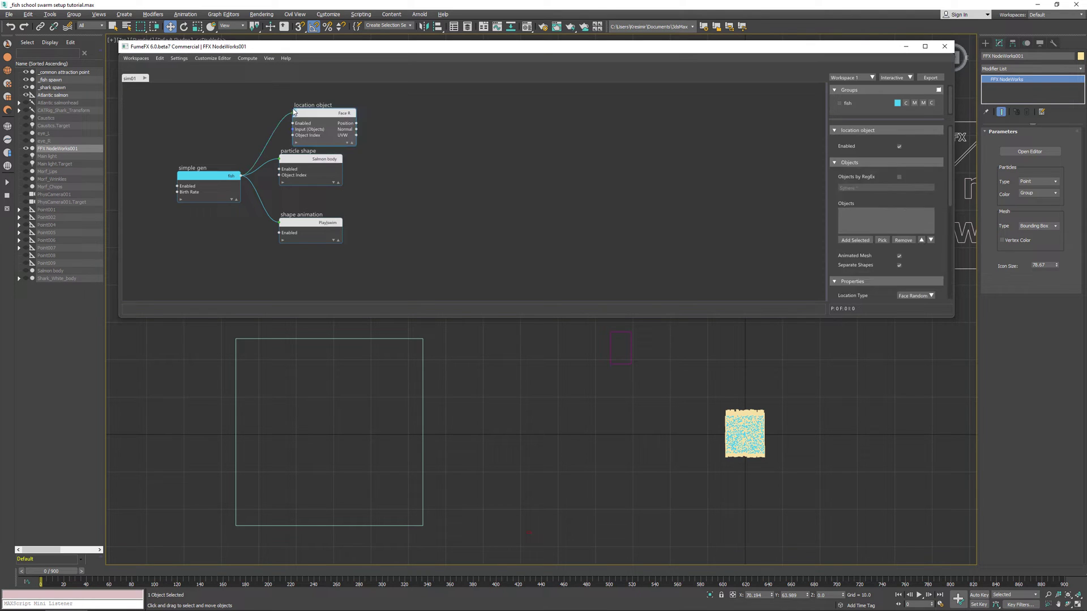
left_click_drag(326, 109, 304, 95)
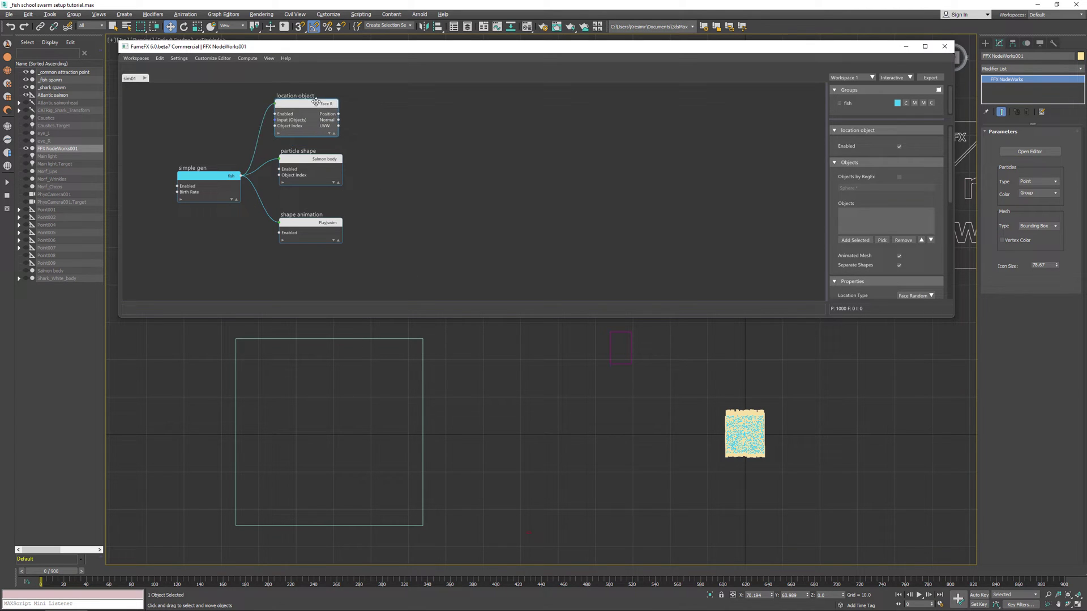
Assign _fish spawn as the location object and set its Location Type to Volume
left_click(882, 240)
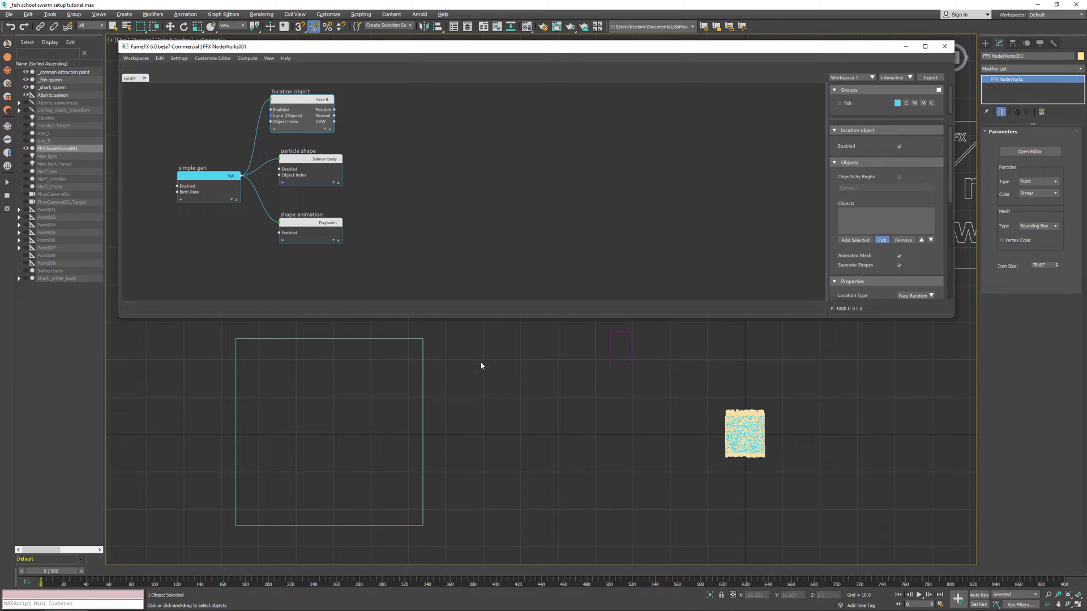
left_click(422, 381)
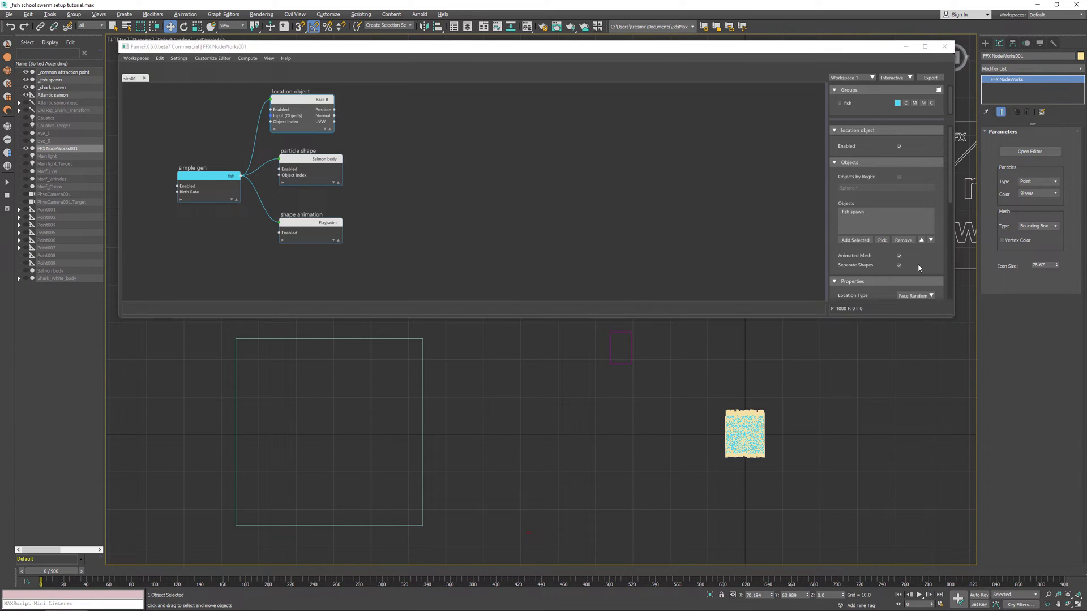
scroll(918, 267, "down", 3)
left_click(914, 200)
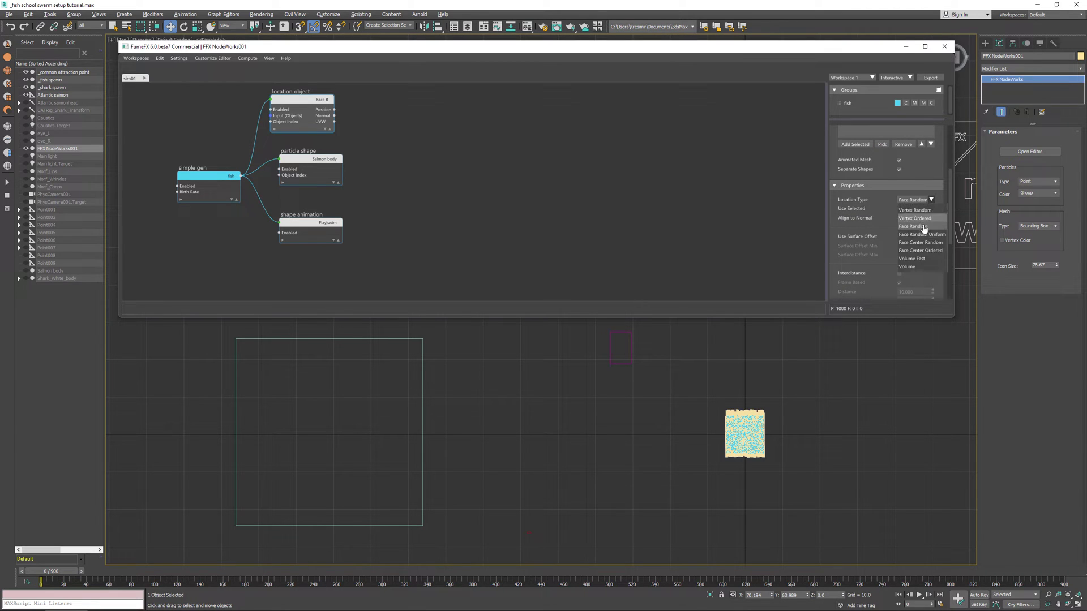
left_click(917, 266)
Feed the location object's Position output into a new position node and tidy the spacing of the neighbouring nodes
left_click_drag(335, 110, 409, 114)
type("p")
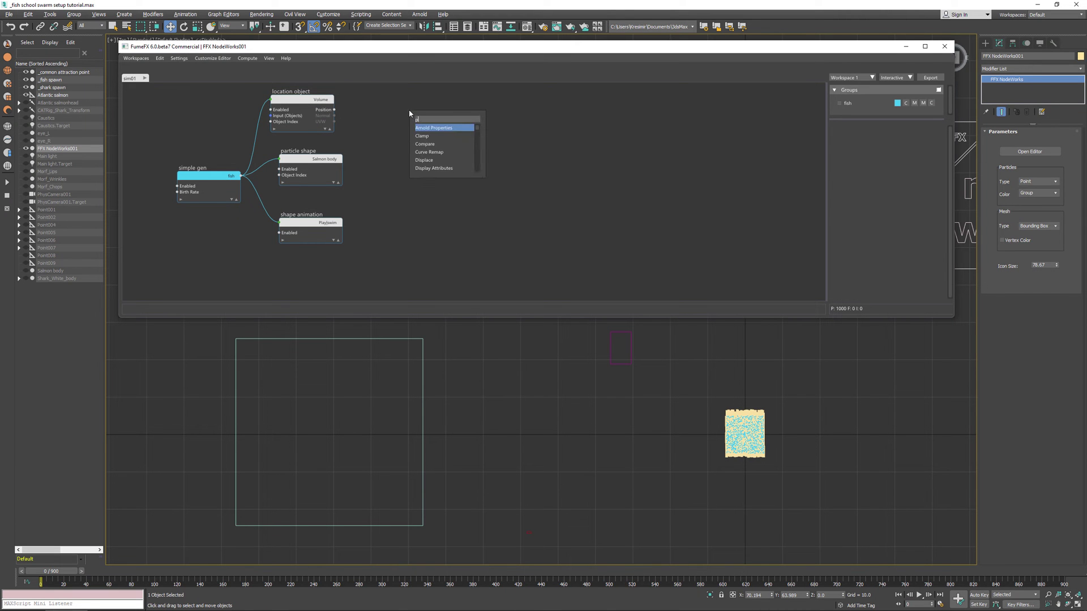
type("os")
key("Return")
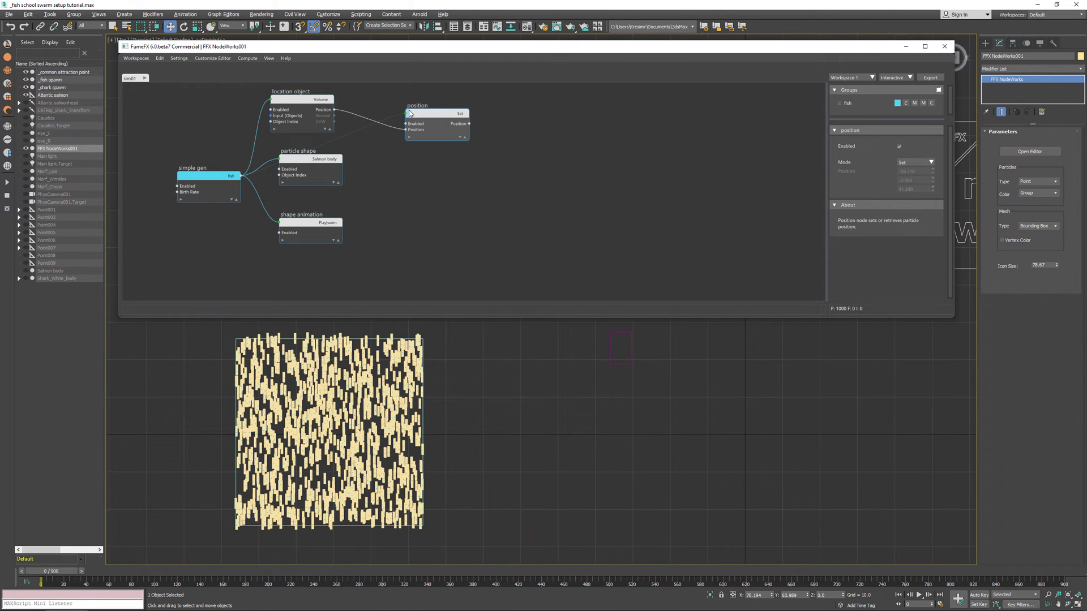
left_click_drag(321, 99, 325, 98)
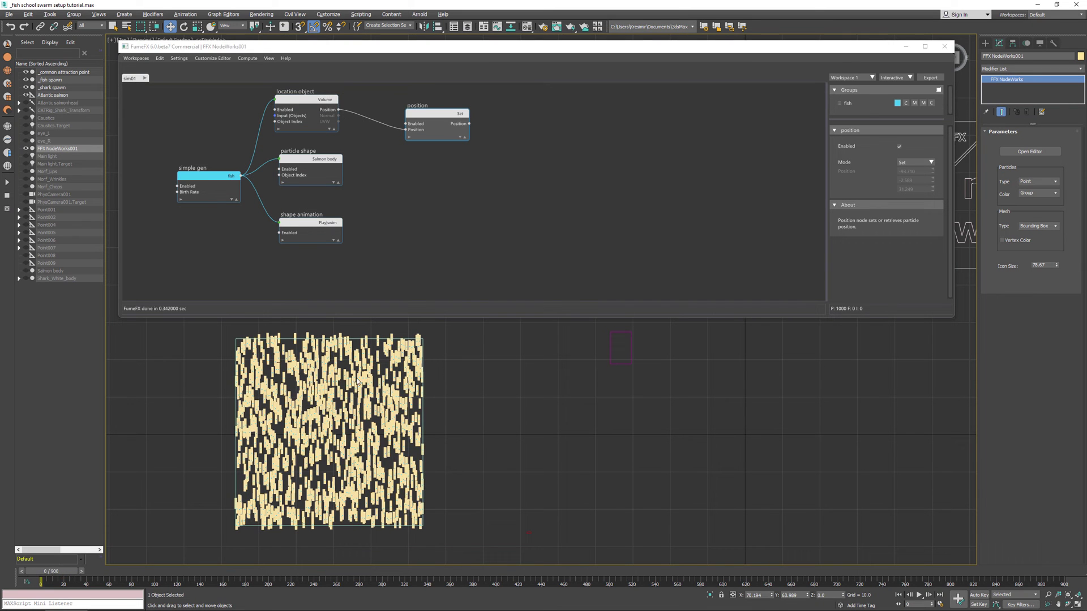
left_click(306, 115)
left_click(338, 170)
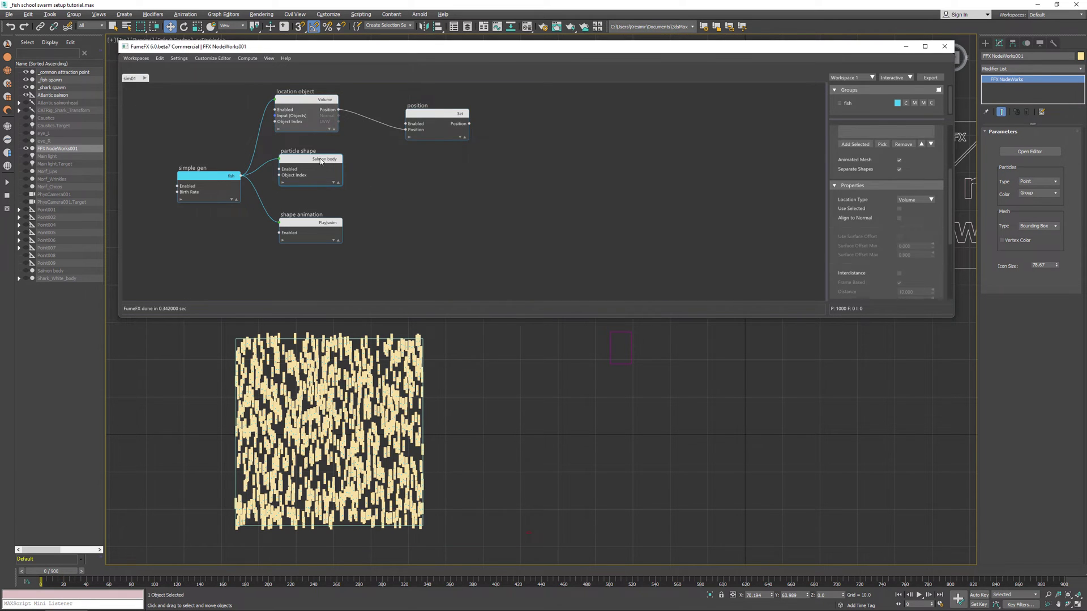
left_click_drag(322, 161, 322, 169)
Enable Interdistance on the location object node with a Distance of 3 and inspect the spacing of the fish
left_click(309, 103)
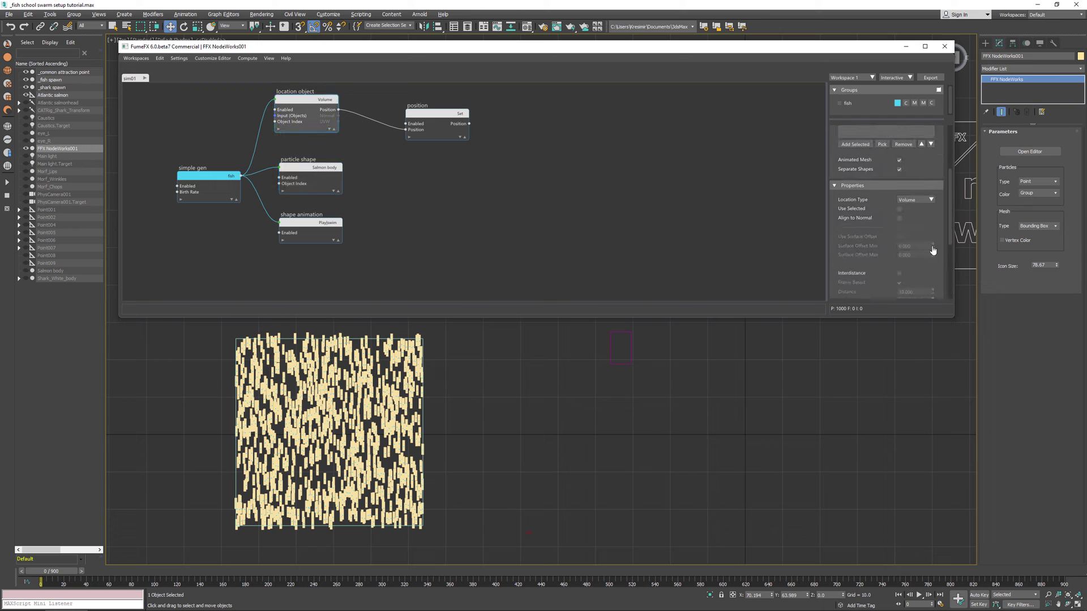
scroll(906, 229, "down", 2)
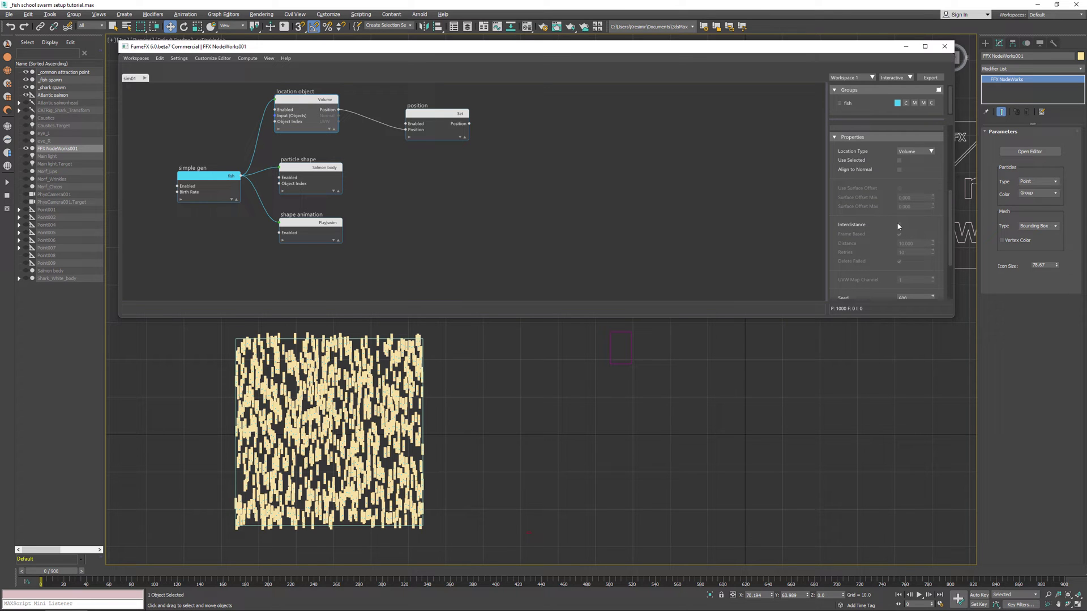
left_click(899, 225)
type("3")
key("Return")
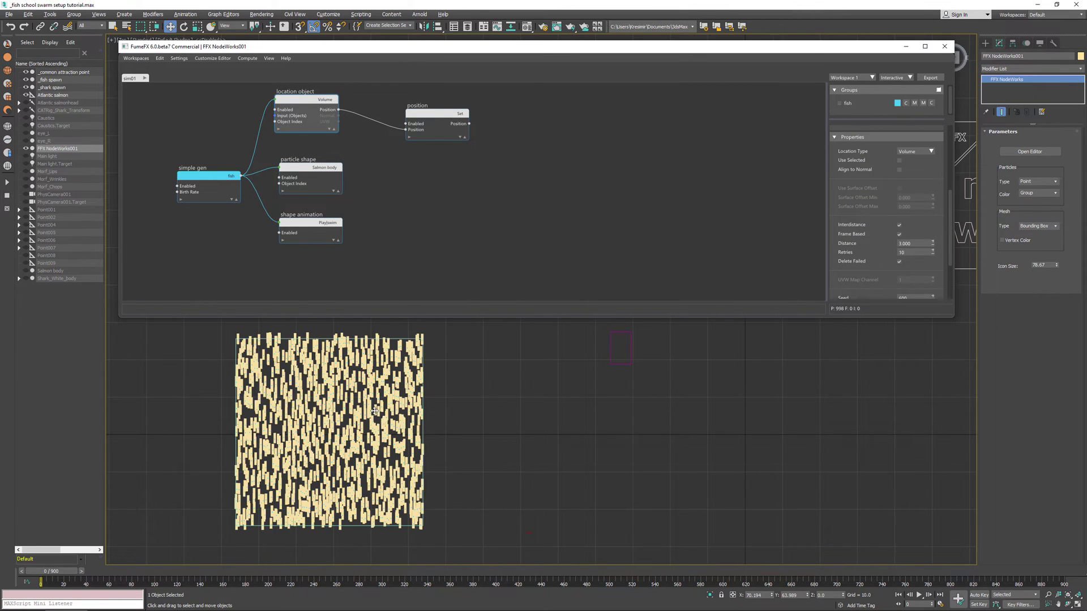
middle_click_drag(374, 410, 387, 416)
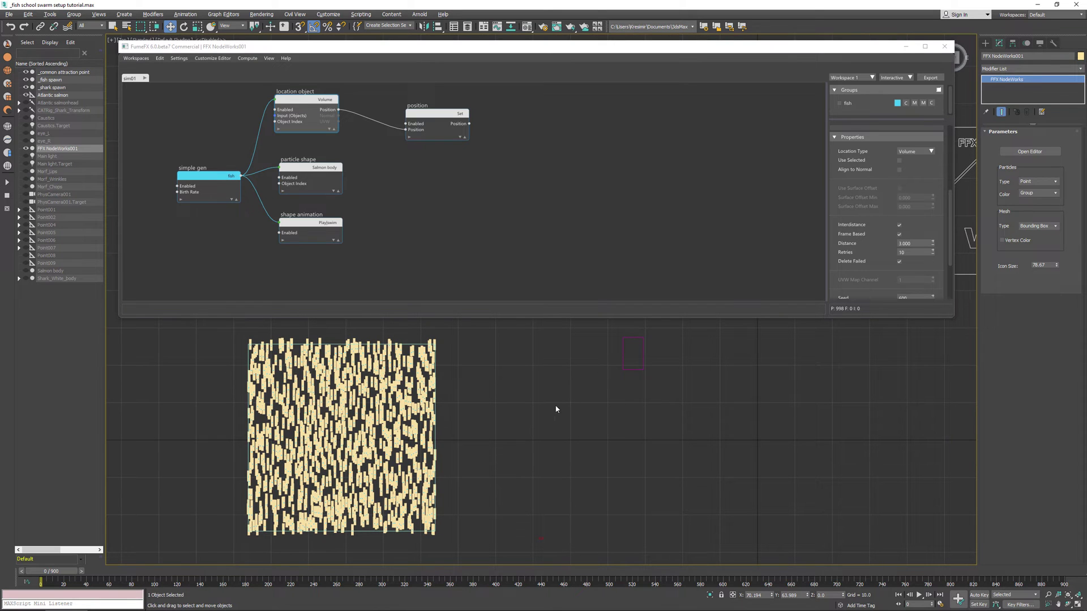
left_click(843, 314)
scroll(368, 438, "up", 2)
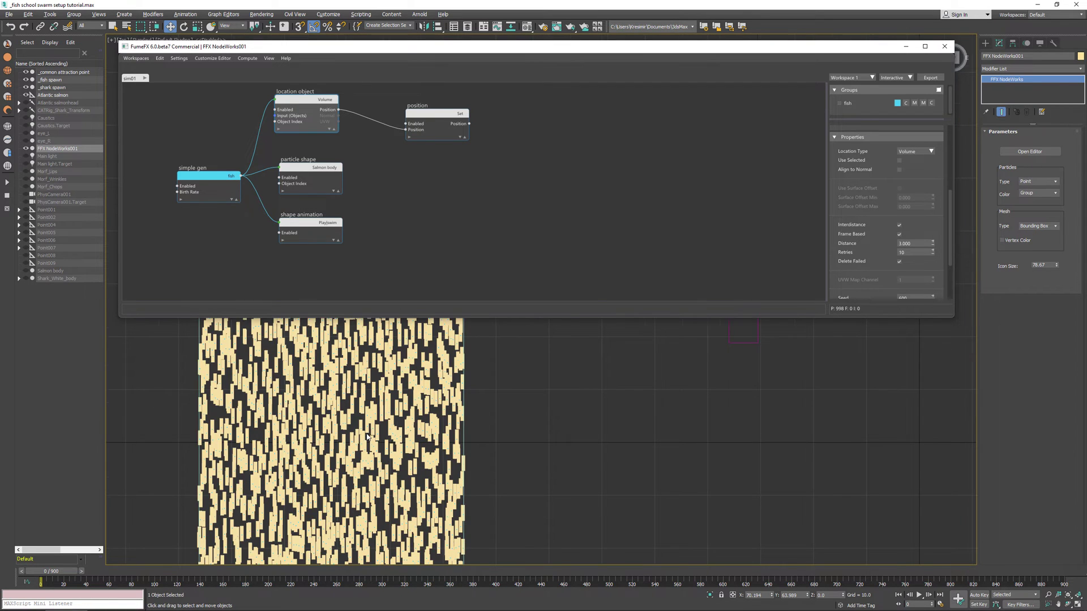
scroll(367, 437, "down", 2)
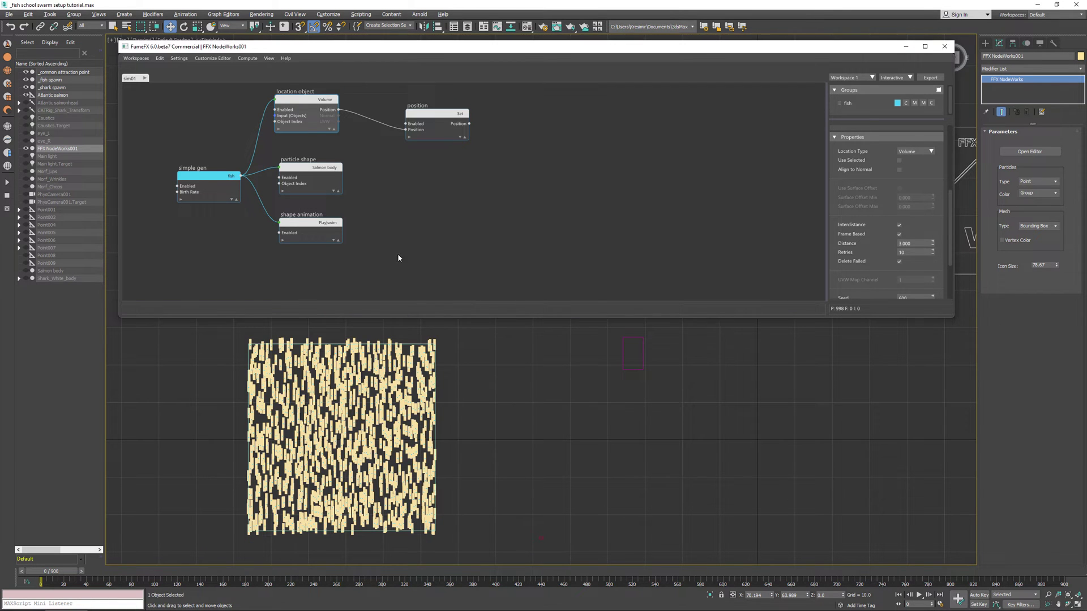
Add a get part group node for the fish group below the simple gen node
middle_click_drag(397, 253, 408, 222)
right_click(197, 232)
mouse_move(232, 240)
left_click(279, 250)
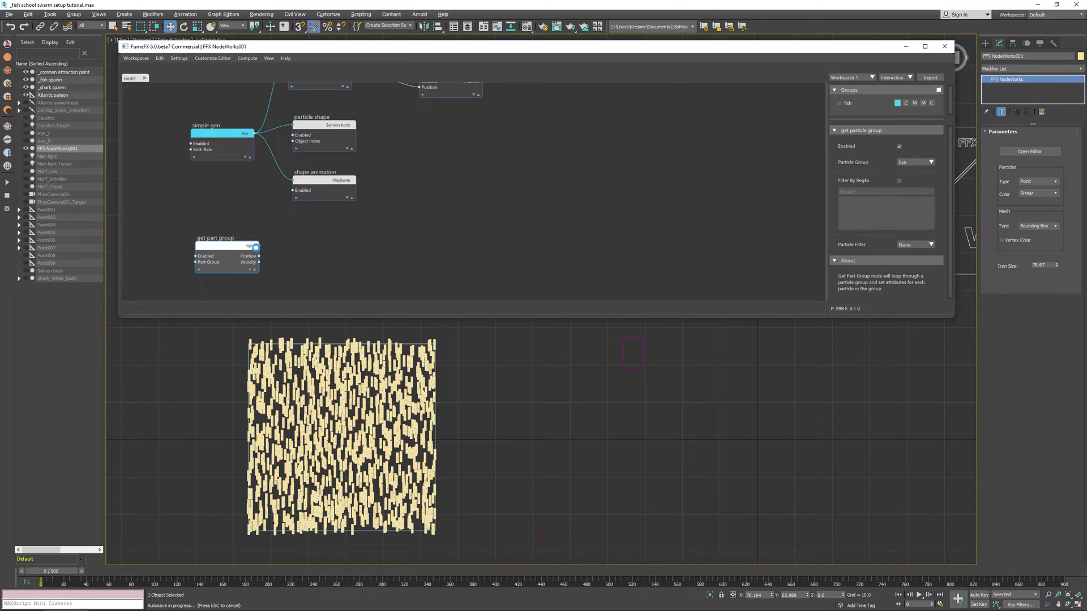
Add an orientation node fed by the get part group node's fish output and connect Velocity to its Alignment input
left_click_drag(257, 246, 311, 260)
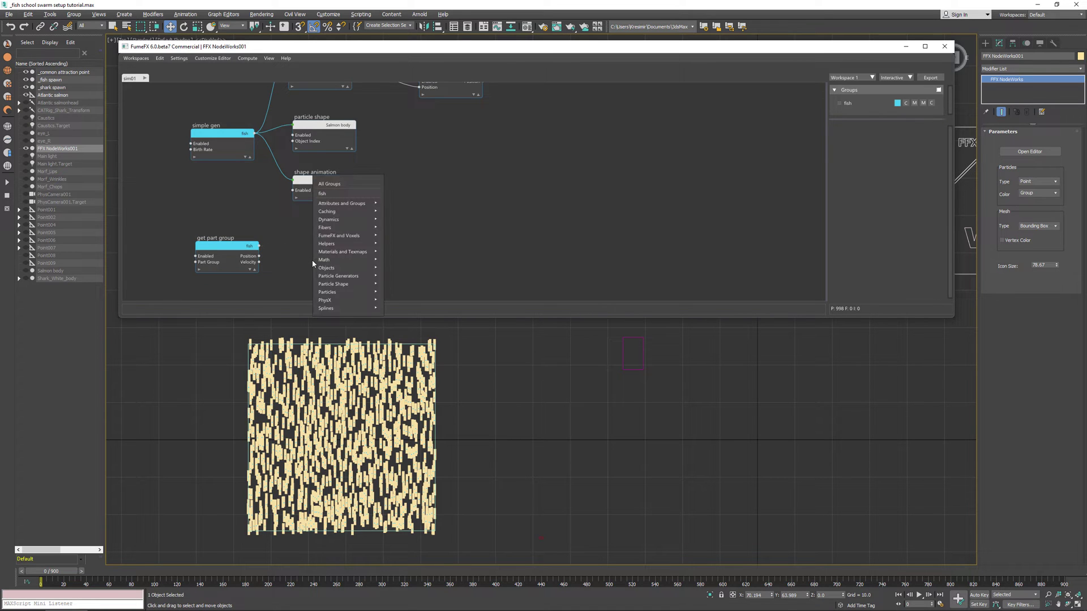
type("ori")
key("Return")
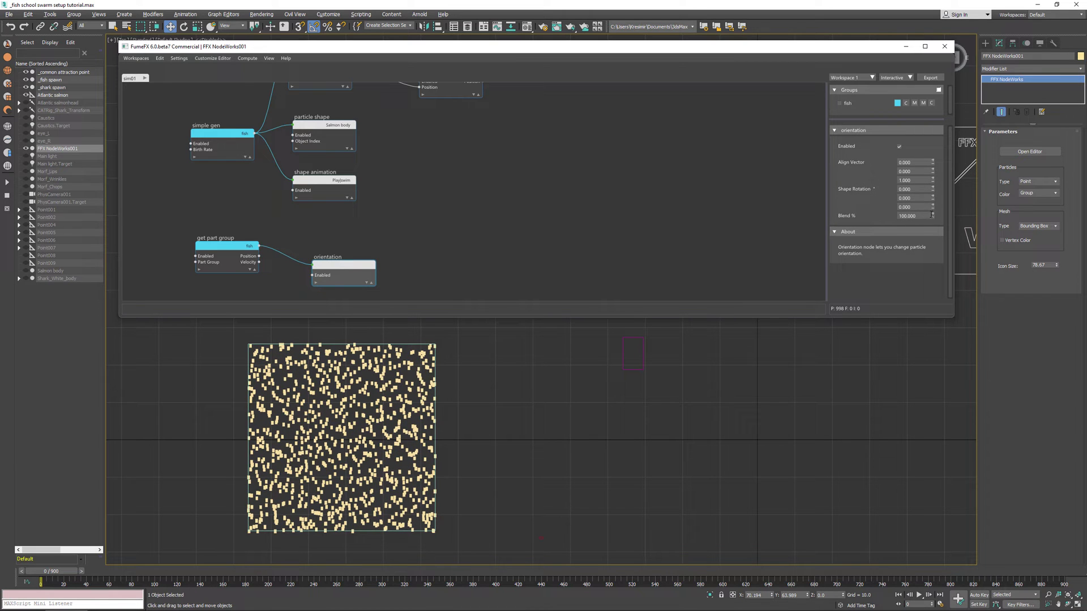
left_click(926, 207)
left_click_drag(258, 262, 327, 281)
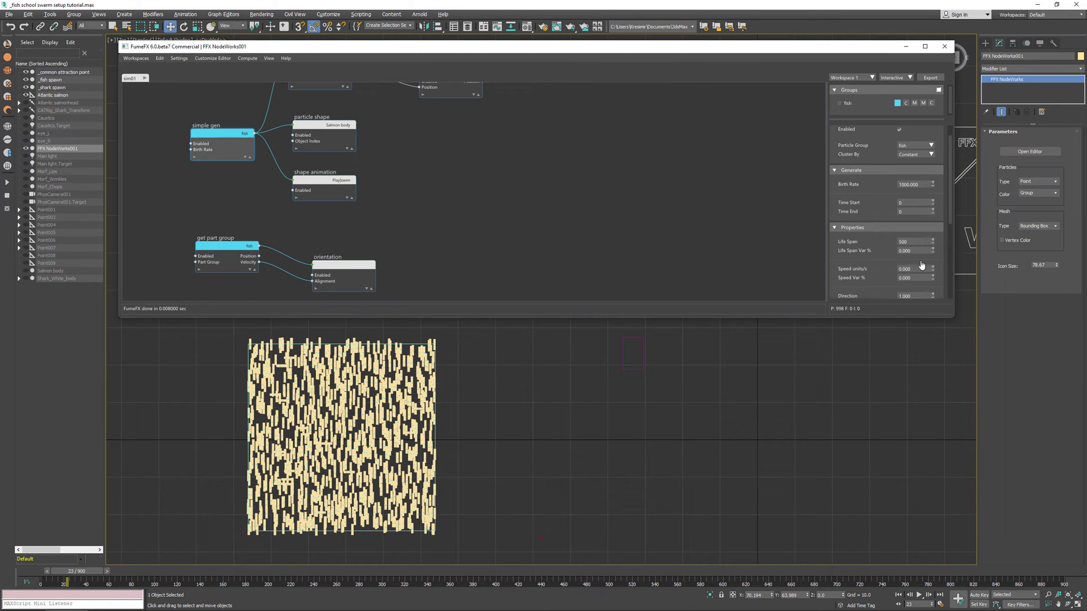
Set the simple gen node's Speed units/s to 30 and return the timeline to frame 0
scroll(885, 264, "down", 2)
left_click(914, 233)
type("3")
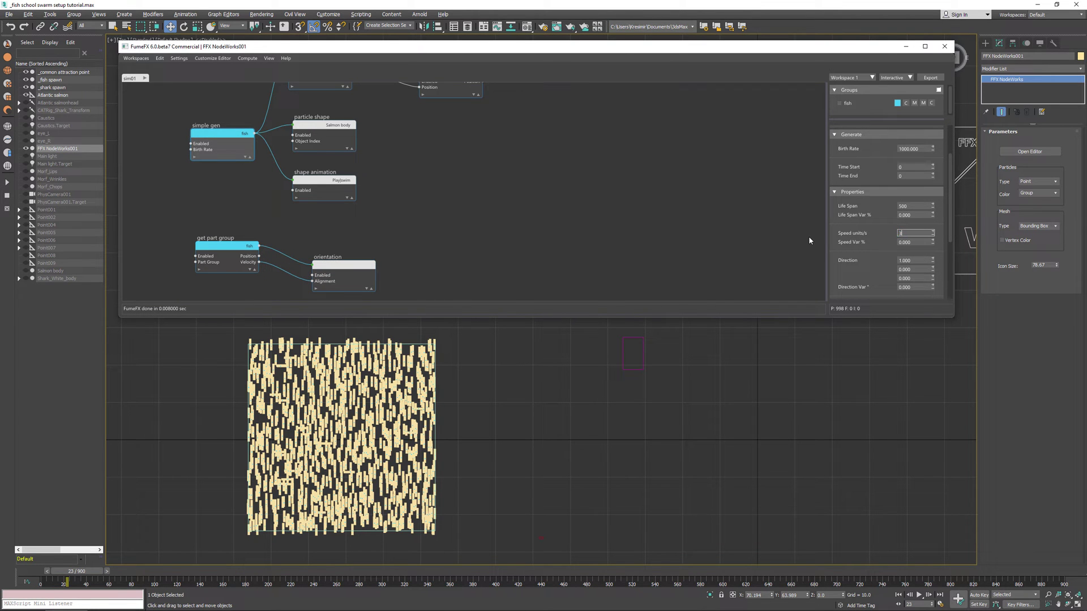
type("0")
key("Return")
left_click_drag(83, 578, 58, 578)
Inspect the fish orientation at frame 22 with the display type set to Mesh, and restore Bounding Box
scroll(694, 363, "up", 3)
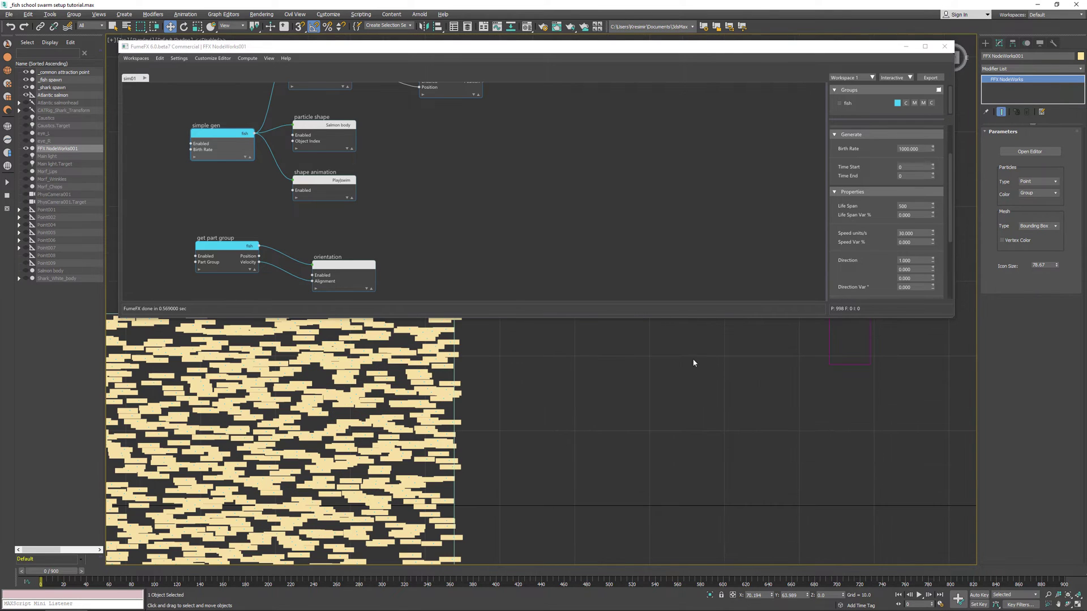
left_click(1055, 226)
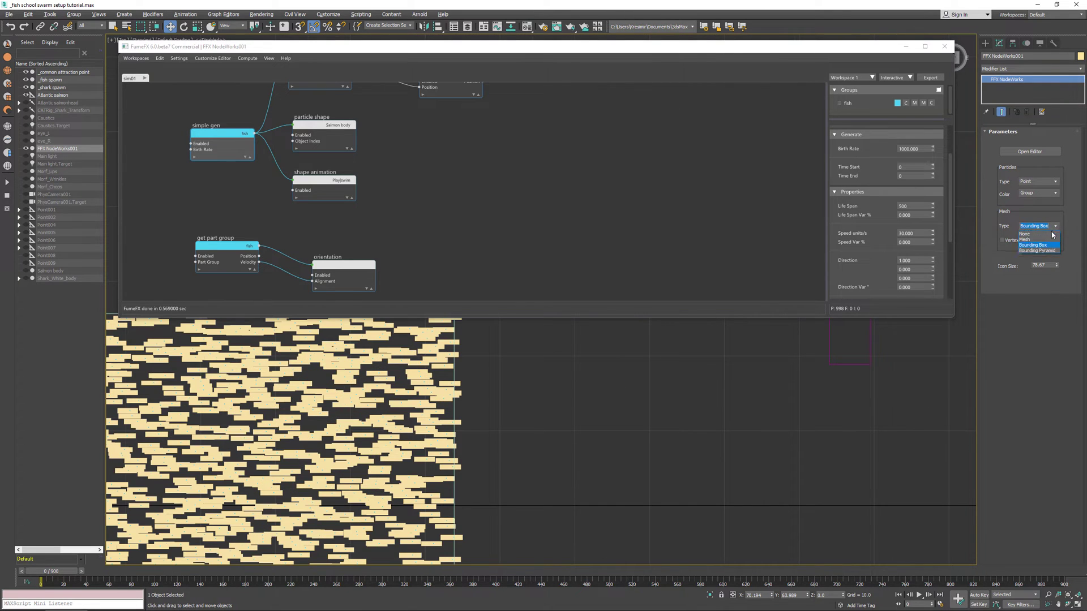
left_click(1047, 239)
left_click_drag(40, 572, 65, 575)
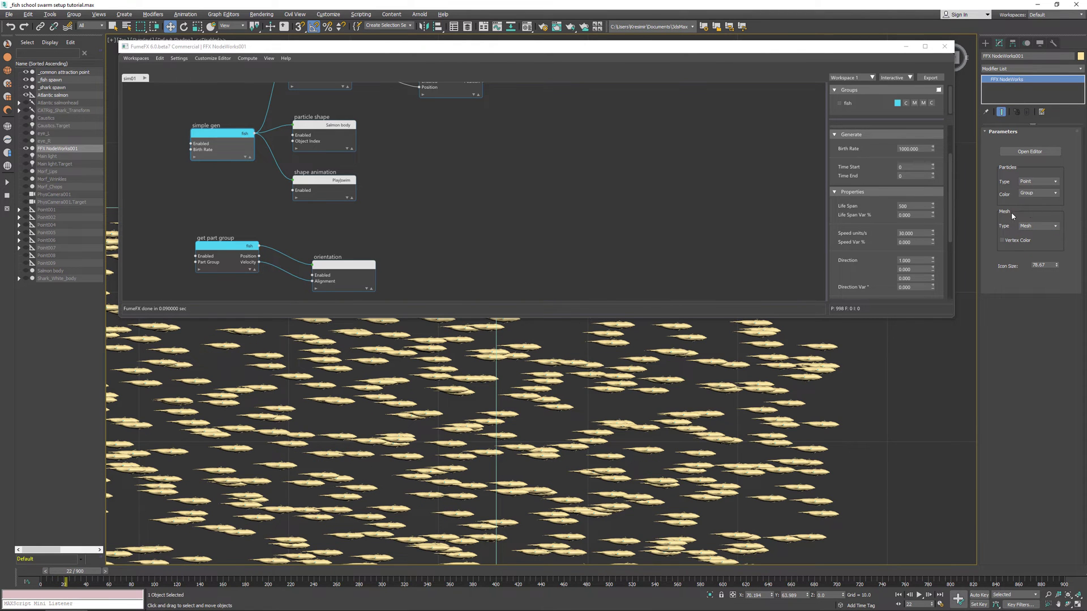
left_click(1052, 227)
left_click(1048, 244)
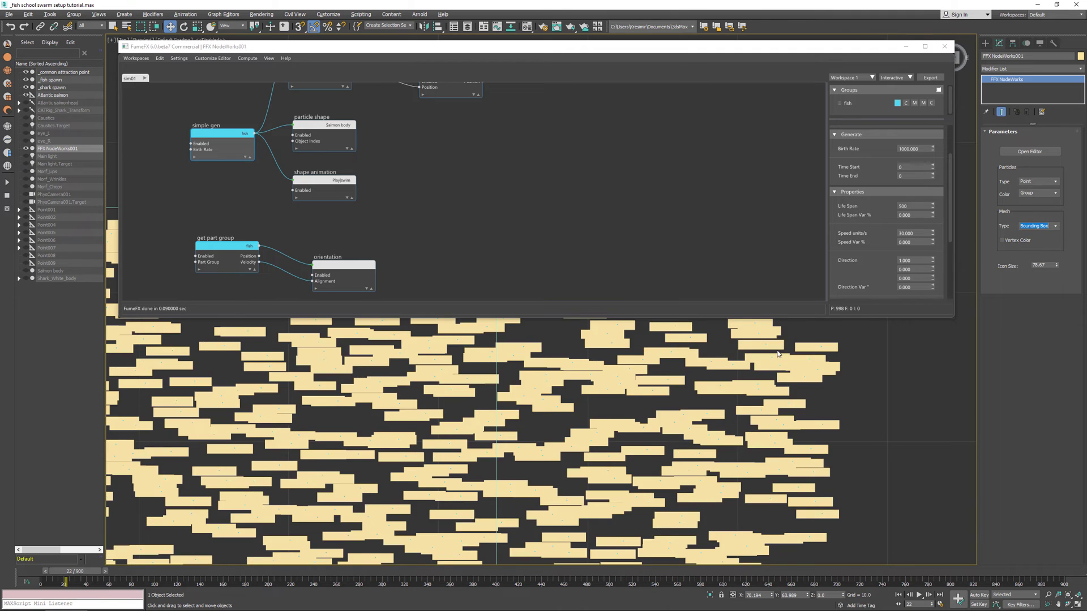
scroll(778, 355, "down", 5)
middle_click_drag(775, 355, 527, 379)
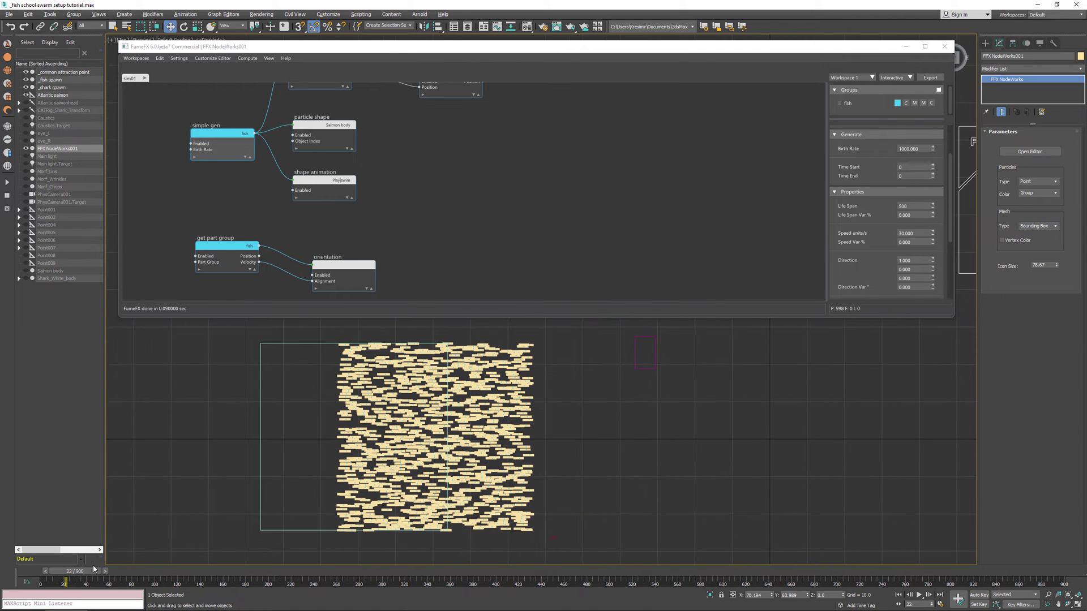
Create a second node graph beside sim01 and name it fish school
double_click(157, 78)
double_click(163, 79)
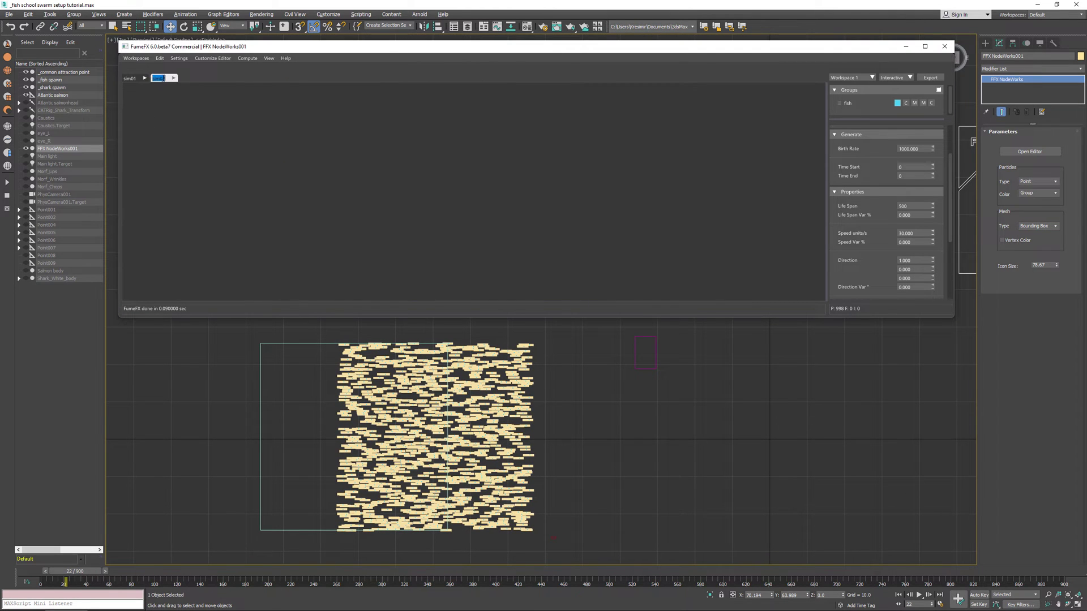
left_click(181, 93)
Add a get part group node for the fish group and connect a new swarm node to its fish output
right_click(169, 146)
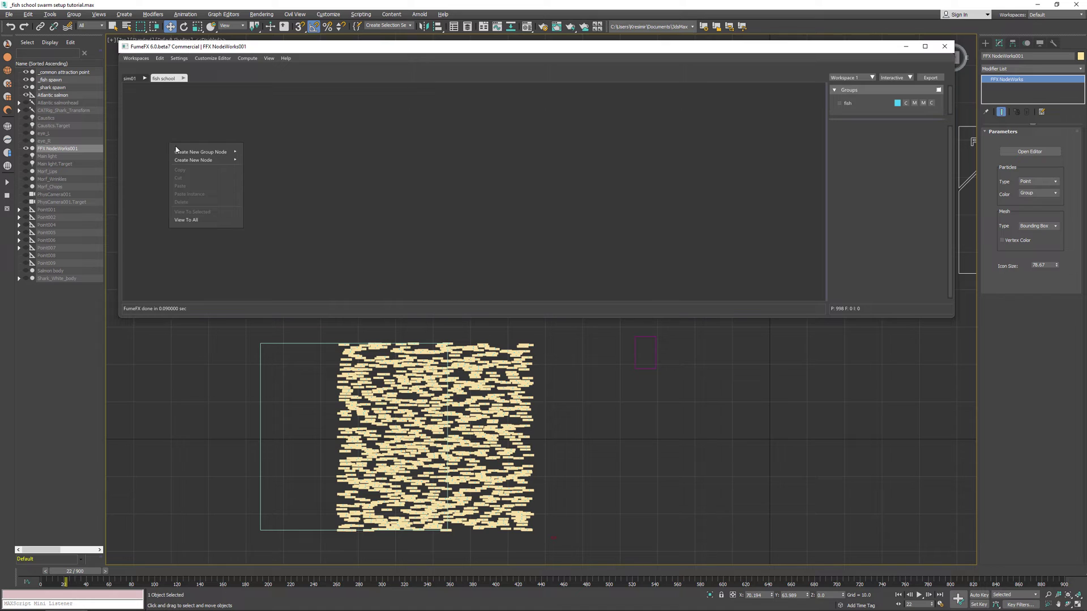
mouse_move(186, 152)
left_click(259, 152)
left_click_drag(230, 148, 359, 149)
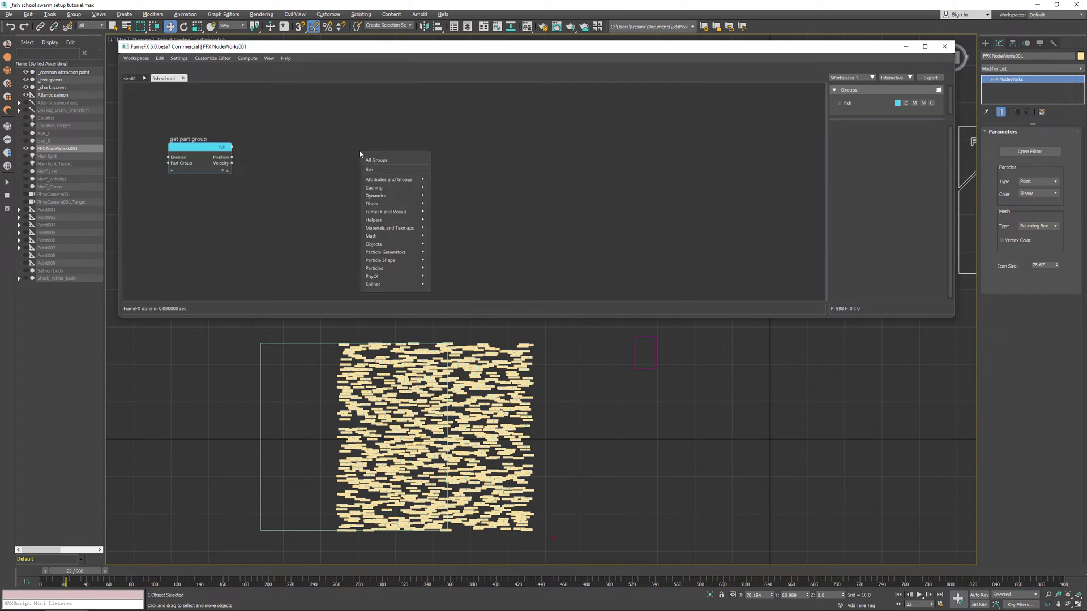
type("sw")
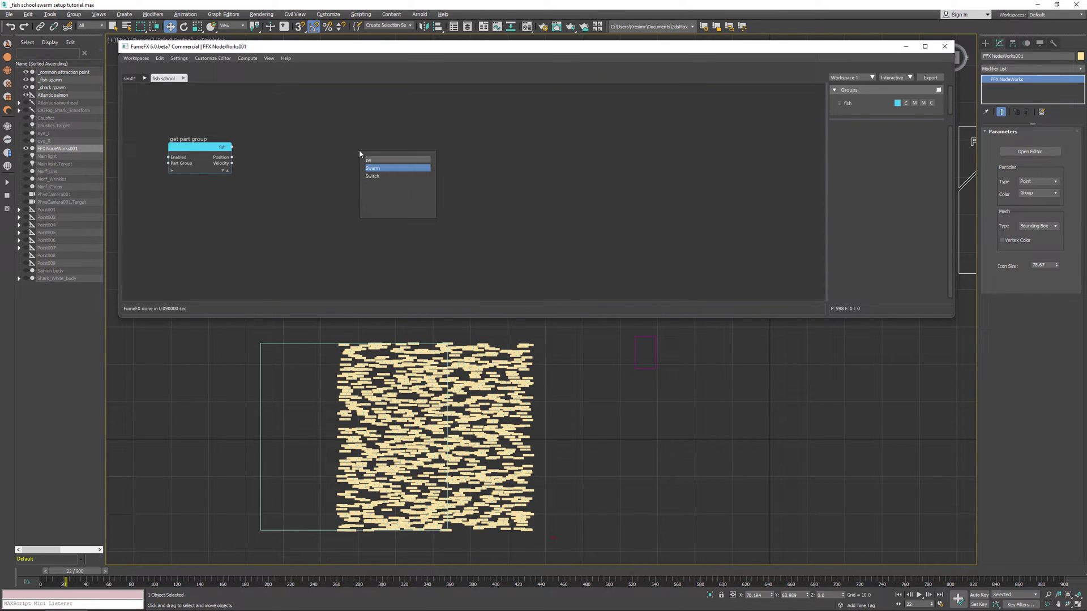
key("Return")
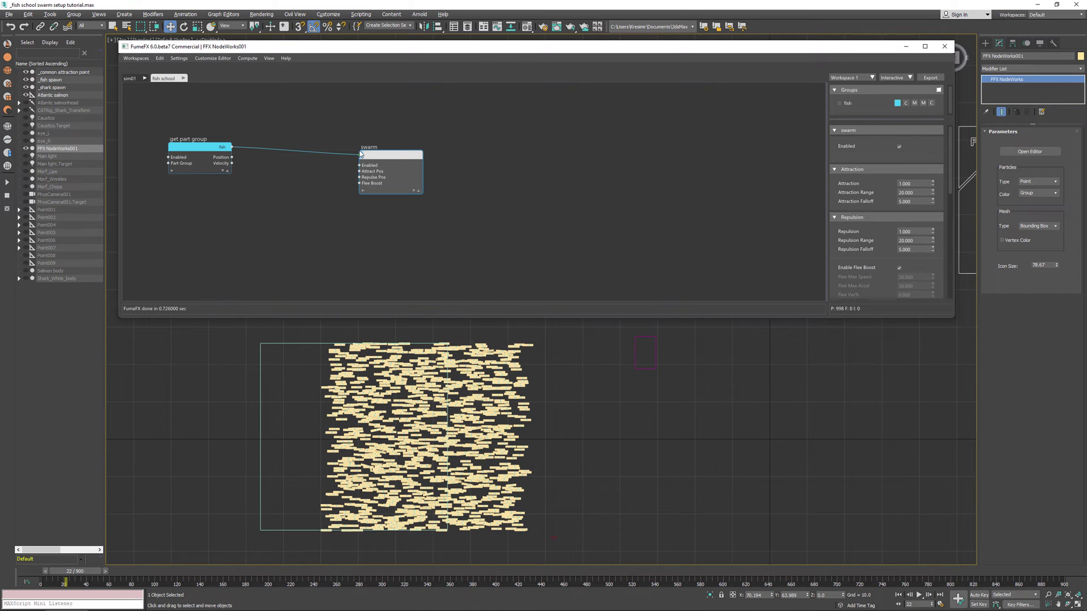
left_click_drag(406, 157, 395, 147)
Switch to the browser and read the swarm node documentation on Swarm Behavior, including the cohesion, separation and alignment diagrams
middle_click_drag(670, 417, 577, 441)
scroll(577, 411, "down", 2)
middle_click_drag(577, 401, 524, 422)
key("alt+Tab")
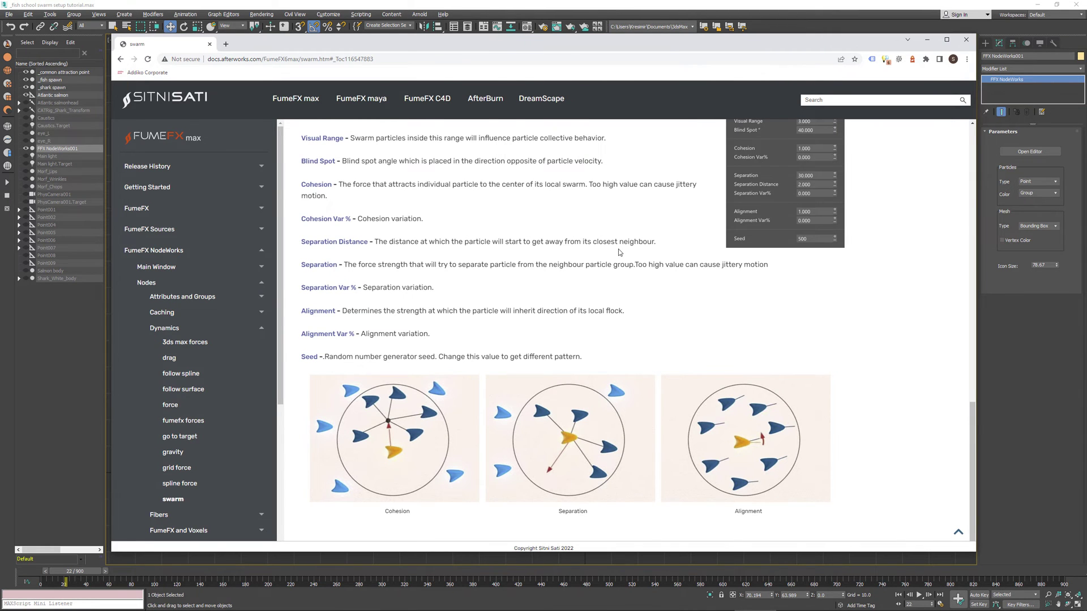
scroll(707, 266, "up", 3)
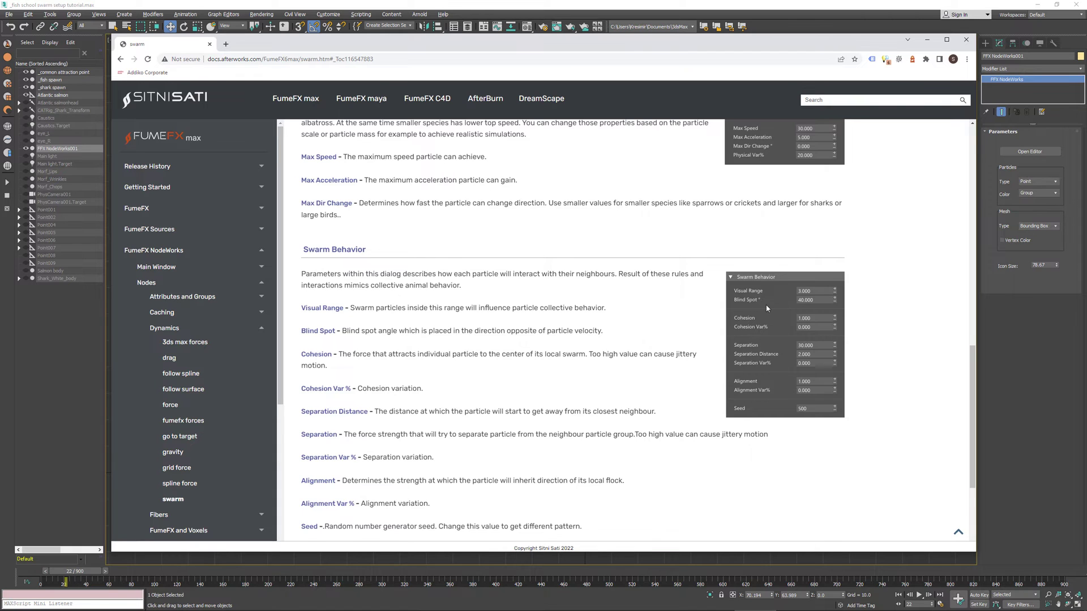
scroll(767, 309, "down", 1)
scroll(767, 261, "down", 1)
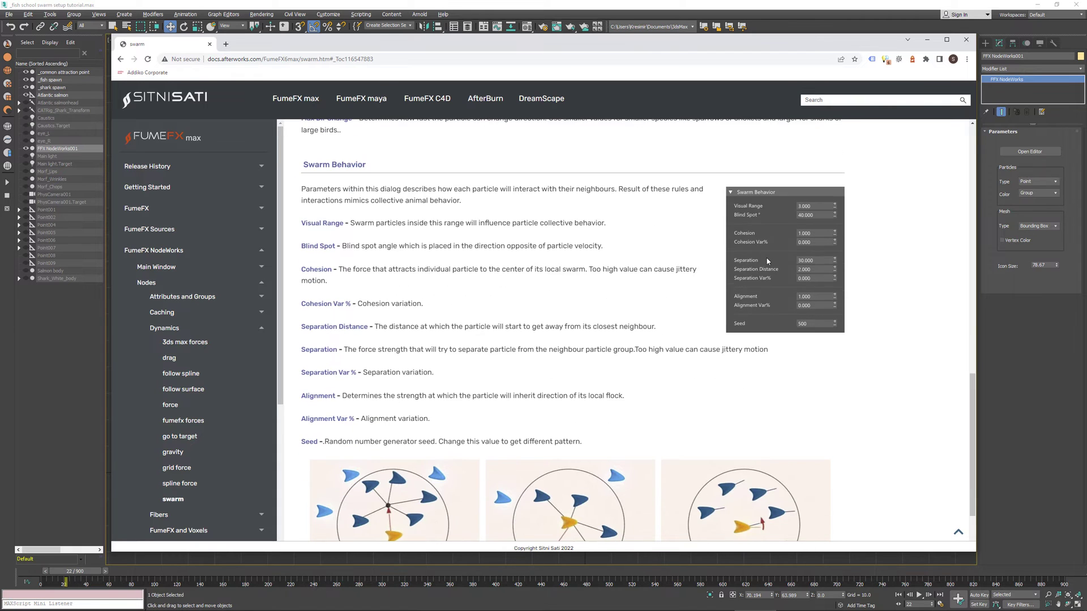
scroll(752, 302, "down", 2)
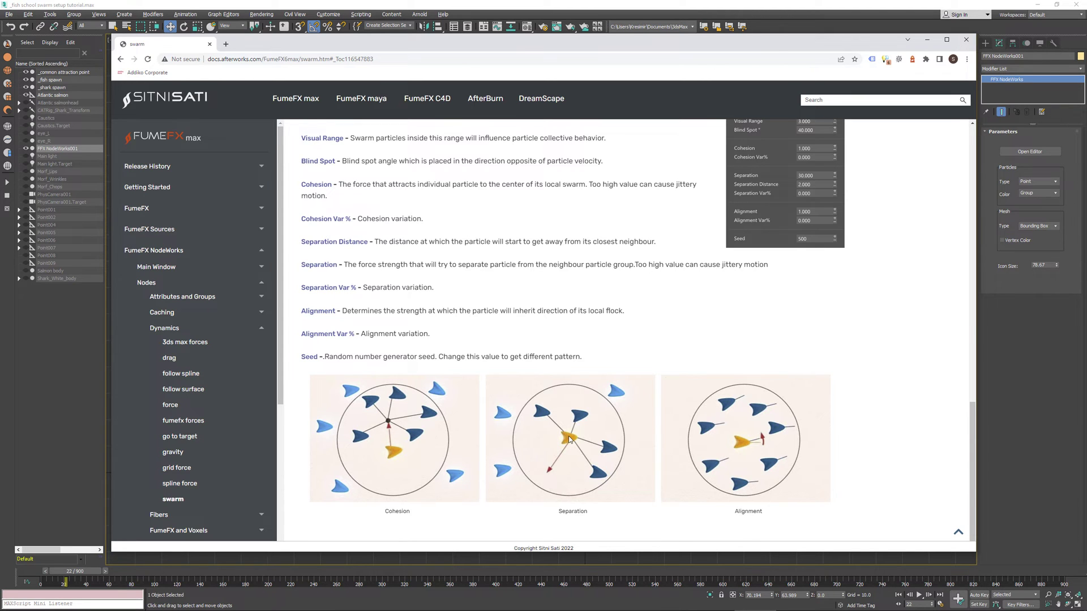
left_click(927, 41)
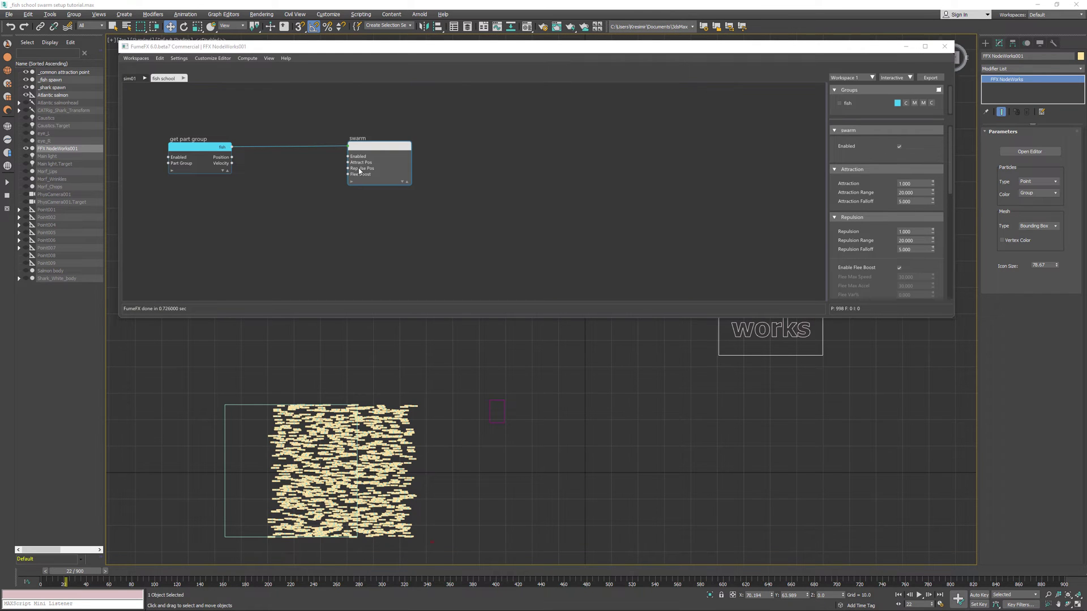
Feed the swarm's Attract Pos from a new object info node that references _common attraction point, and place it clear of the swarm node
left_click_drag(348, 162, 289, 200)
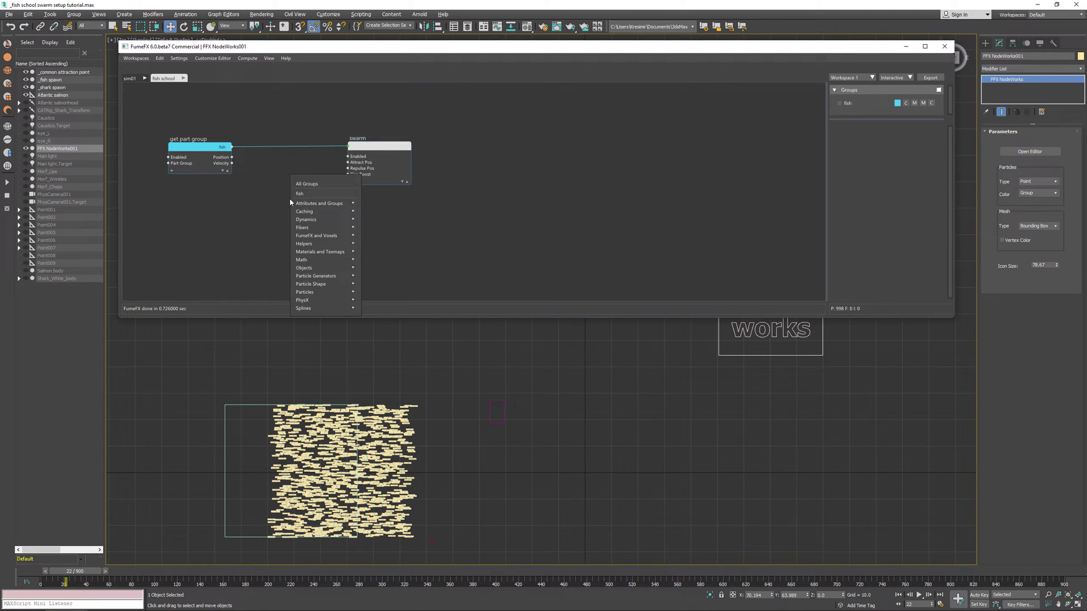
type("obj")
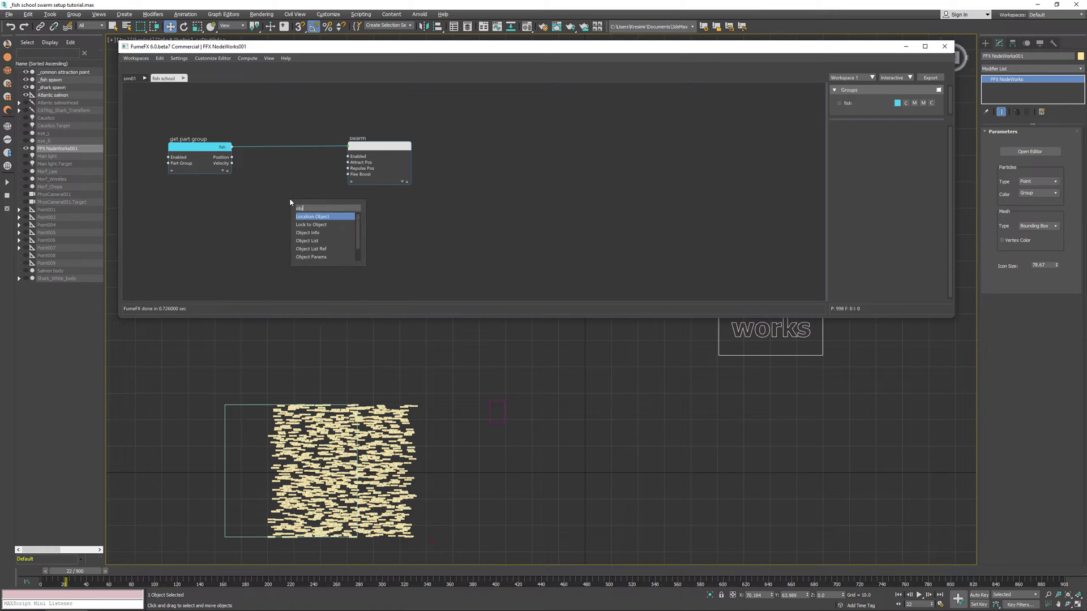
key("Down")
key("Down")
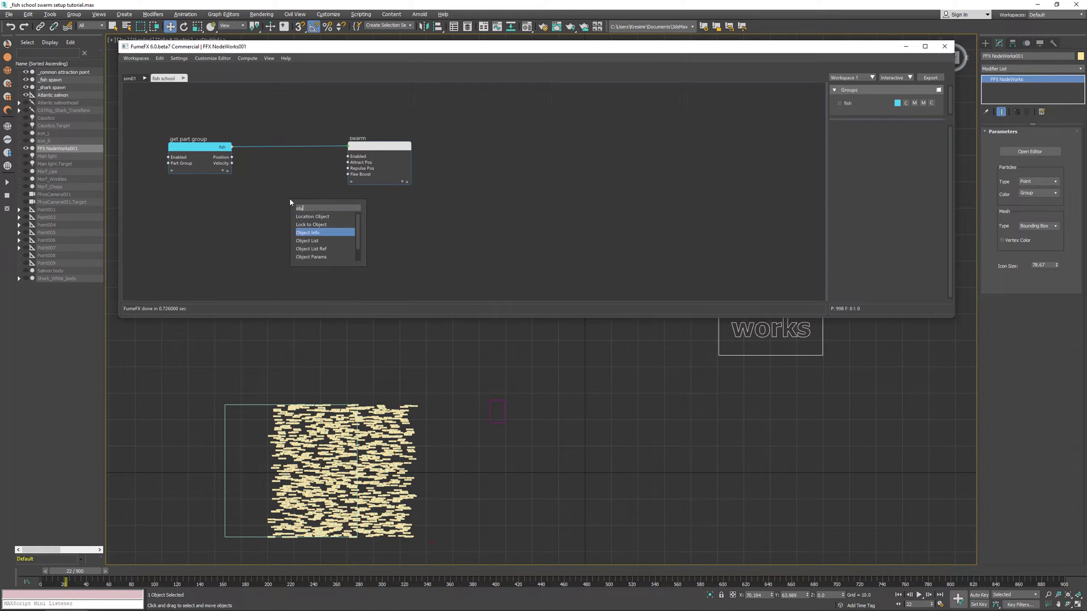
key("Return")
left_click(892, 180)
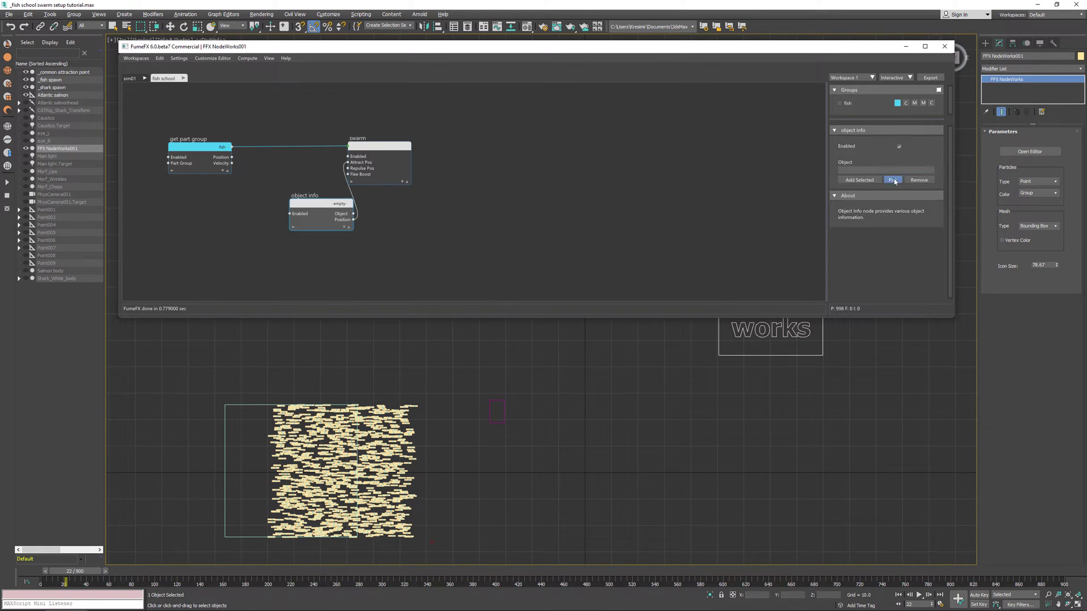
left_click(504, 415)
left_click(503, 412)
left_click_drag(334, 204, 294, 201)
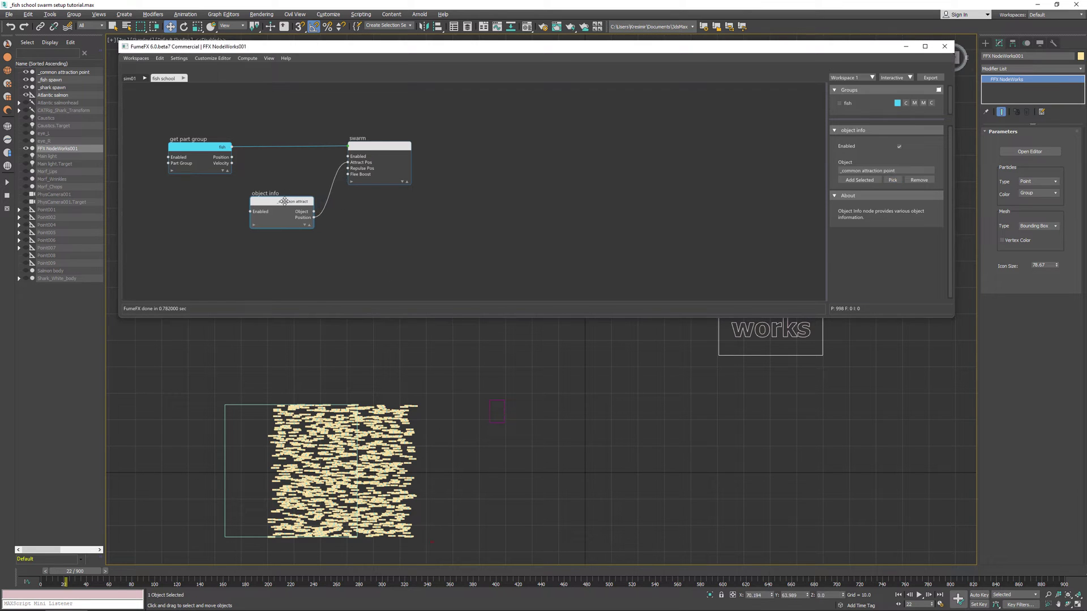
Simulate the swarm to frame 73 and set its Attraction Range to 200 and Attraction to 2
left_click(371, 153)
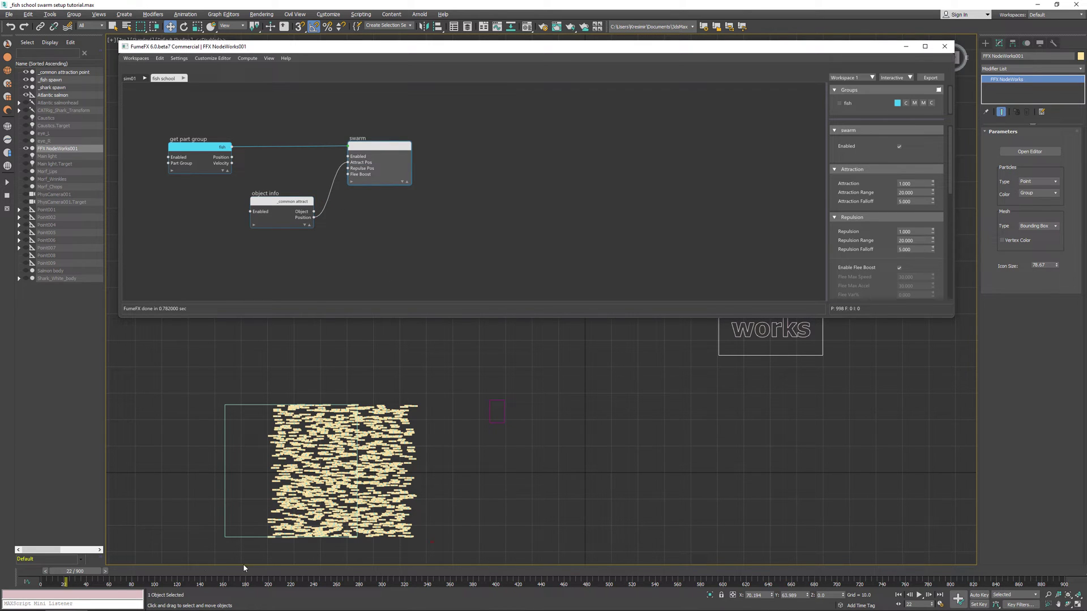
left_click_drag(82, 572, 154, 577)
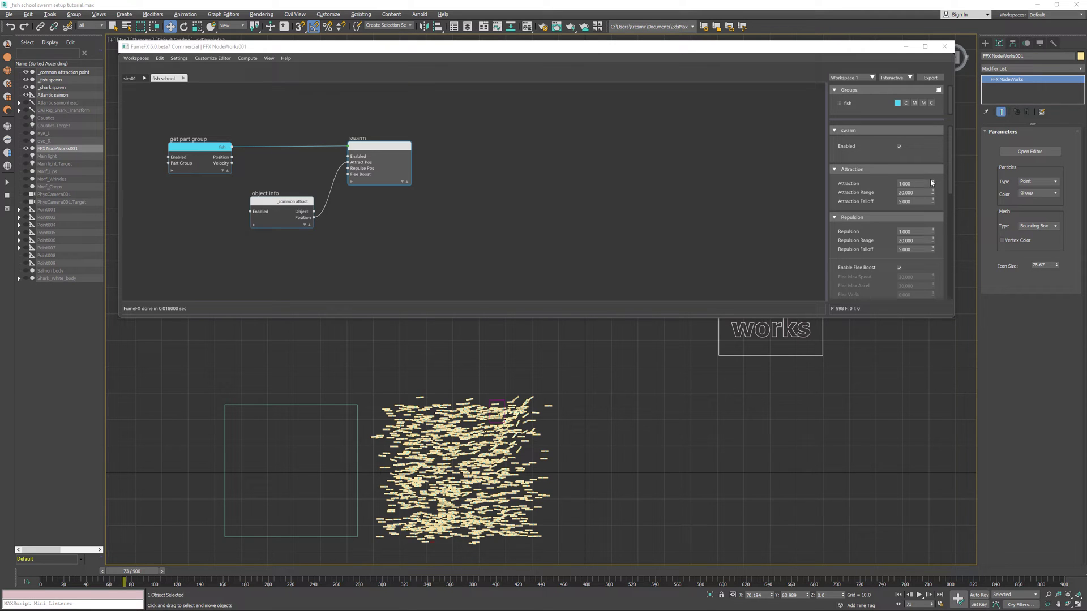
left_click_drag(925, 193, 856, 195)
type("200")
key("Return")
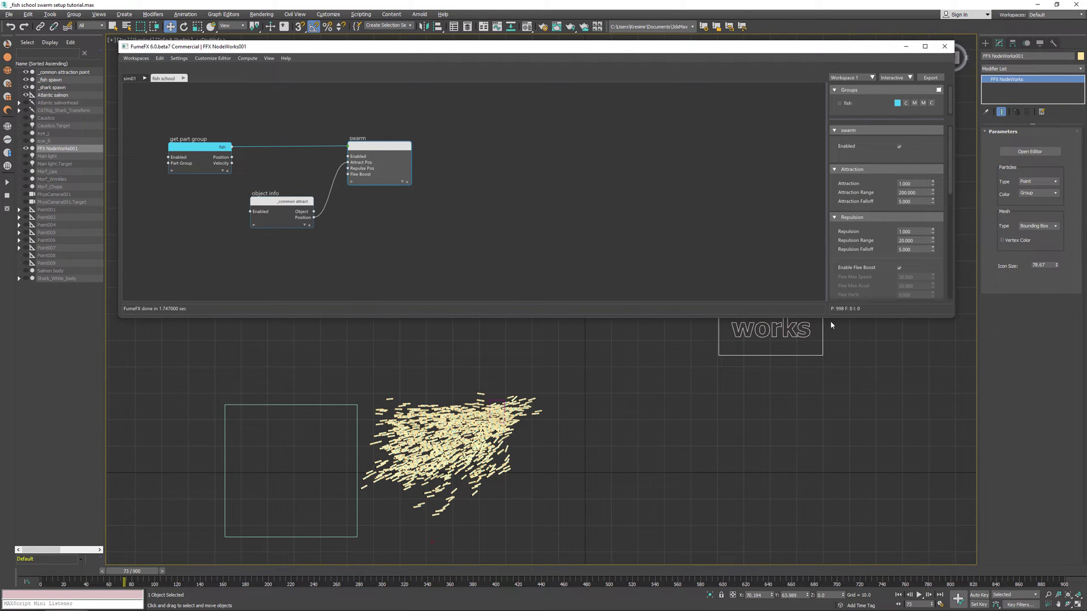
double_click(926, 184)
type("2")
key("Return")
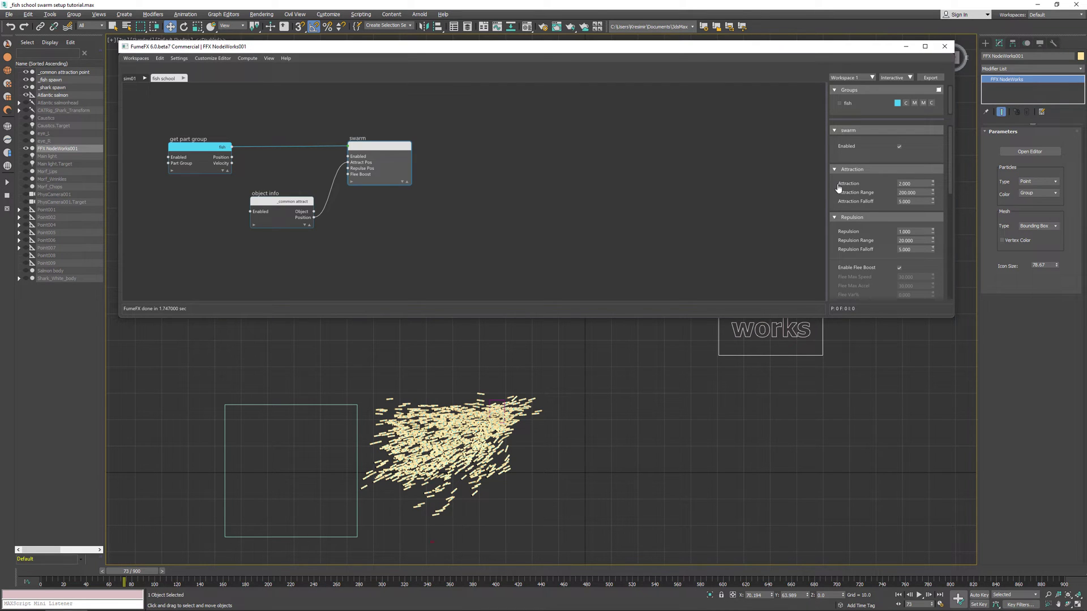
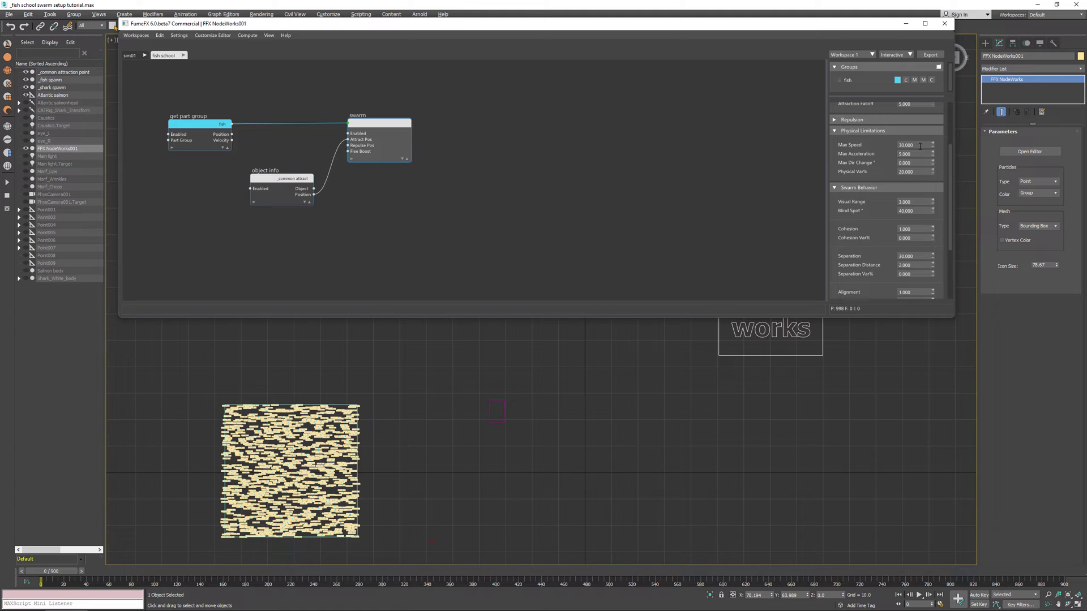
Set the swarm node's Max Dir Change to 20 and its Visual Range to 8
left_click(920, 146)
left_click(920, 163)
type("2")
key("Return")
left_click(913, 203)
type("8")
key("Return")
Set the swarm's Cohesion to 0.2 and simulate to frame 56
scroll(342, 492, "up", 2)
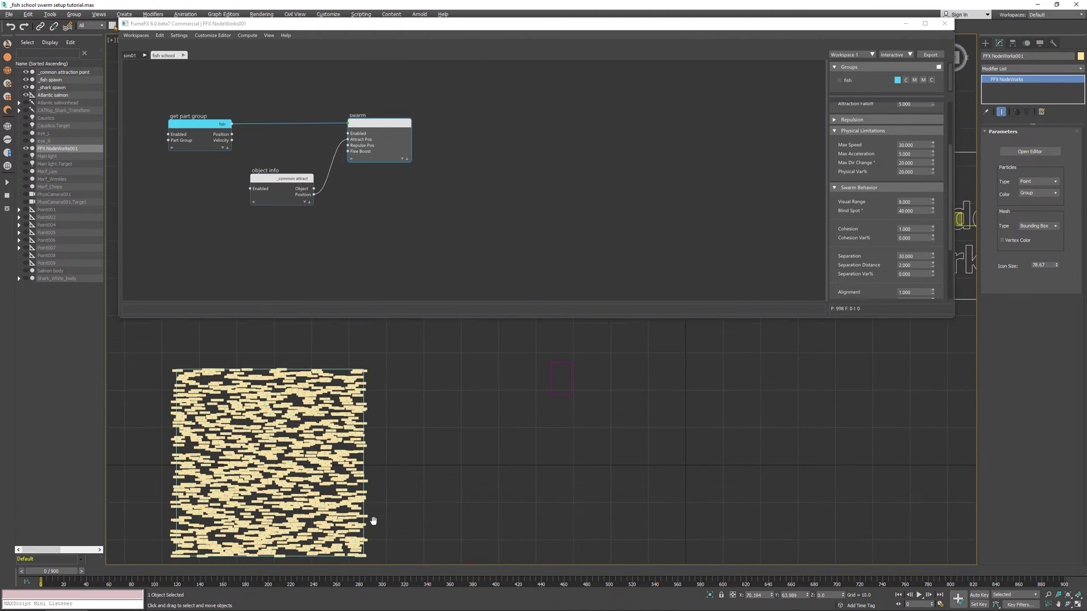
middle_click_drag(371, 519, 367, 484)
scroll(375, 490, "up", 2)
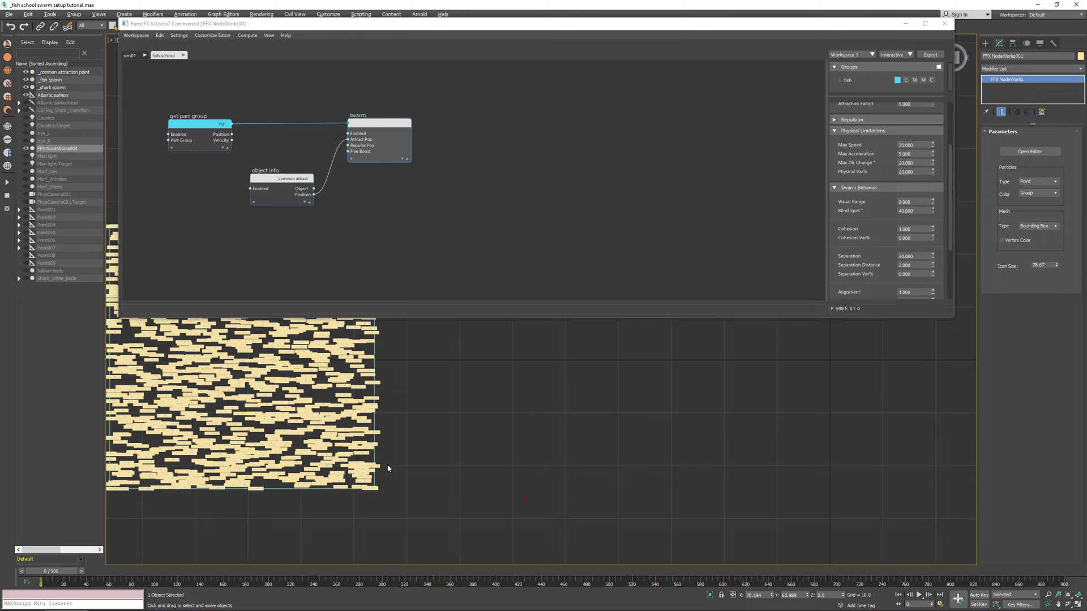
scroll(479, 450, "down", 5)
middle_click_drag(488, 431, 487, 467)
left_click(919, 202)
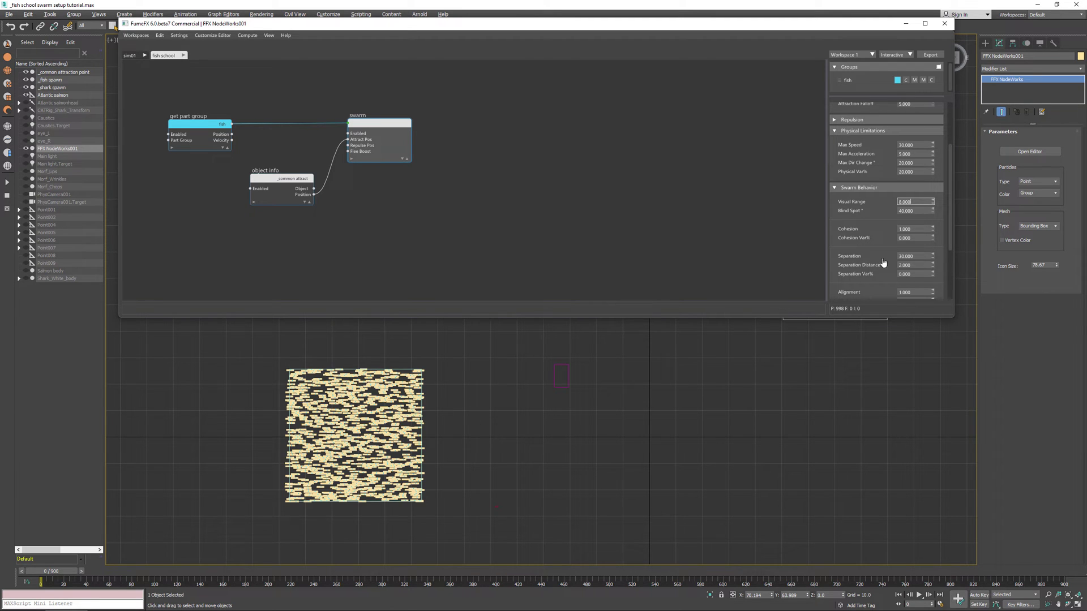
scroll(882, 257, "down", 3)
scroll(882, 225, "down", 1)
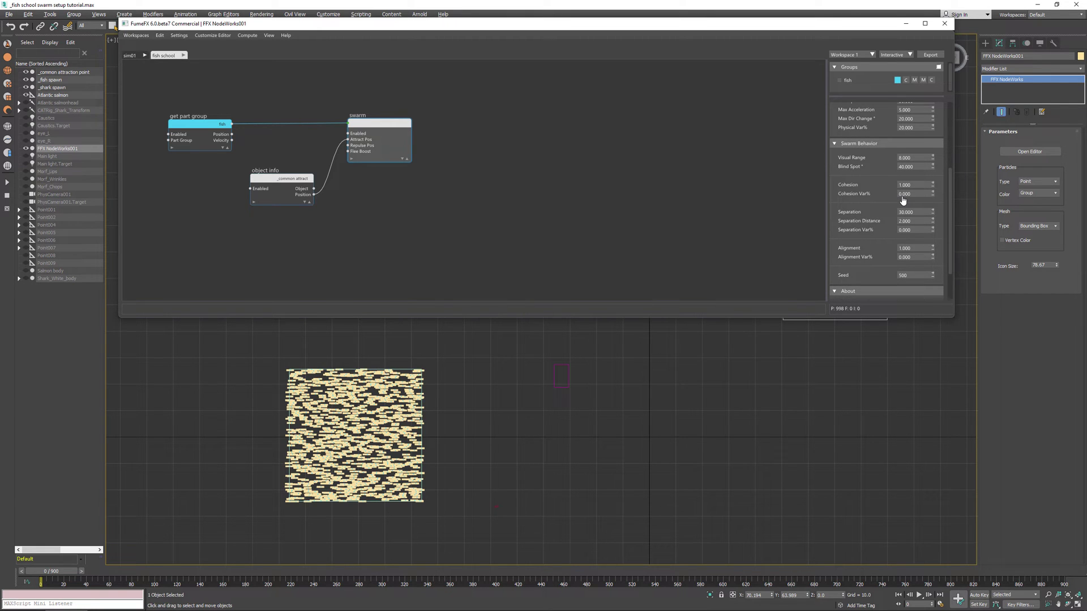
left_click(921, 188)
type("0.2")
key("Return")
left_click_drag(113, 569, 123, 571)
Set the swarm's Separation to 0.3 and Separation Distance to 4
left_click_drag(873, 225, 867, 182)
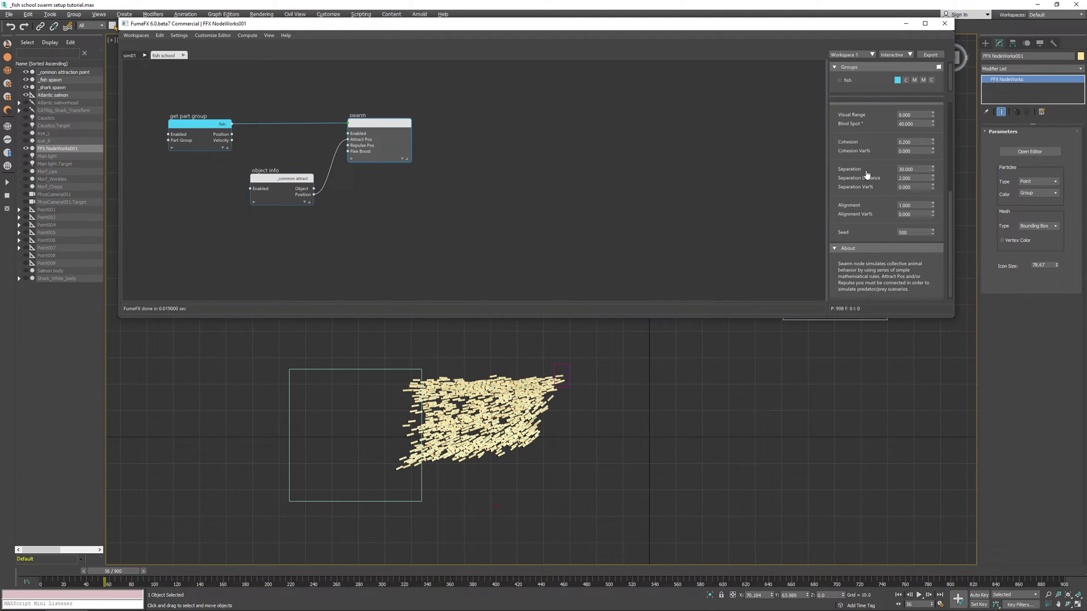
double_click(912, 168)
type("0.3")
key("Return")
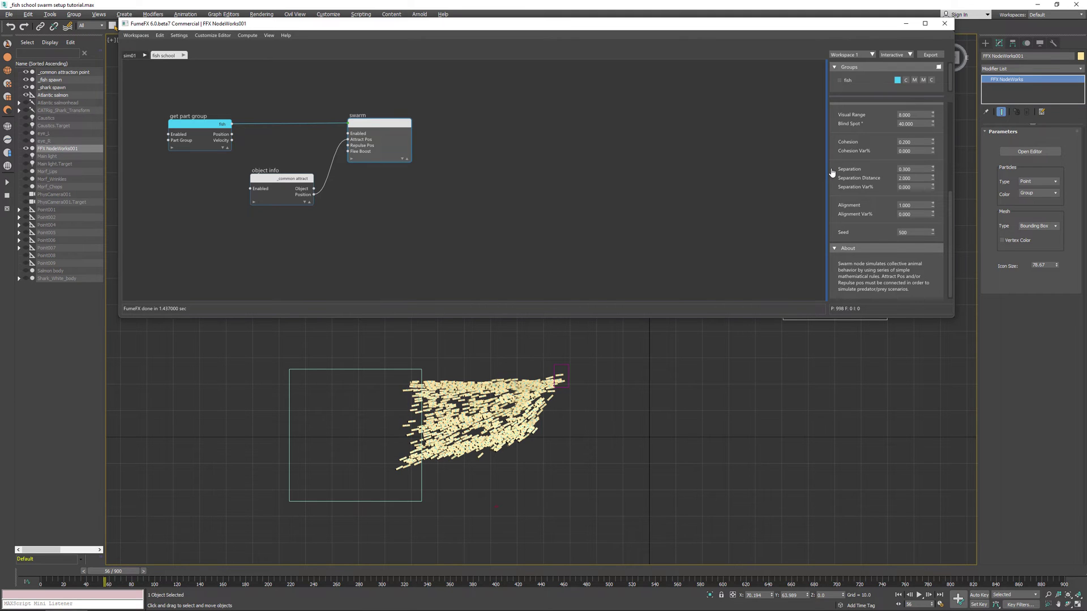
left_click(890, 178)
left_click_drag(890, 178, 854, 182)
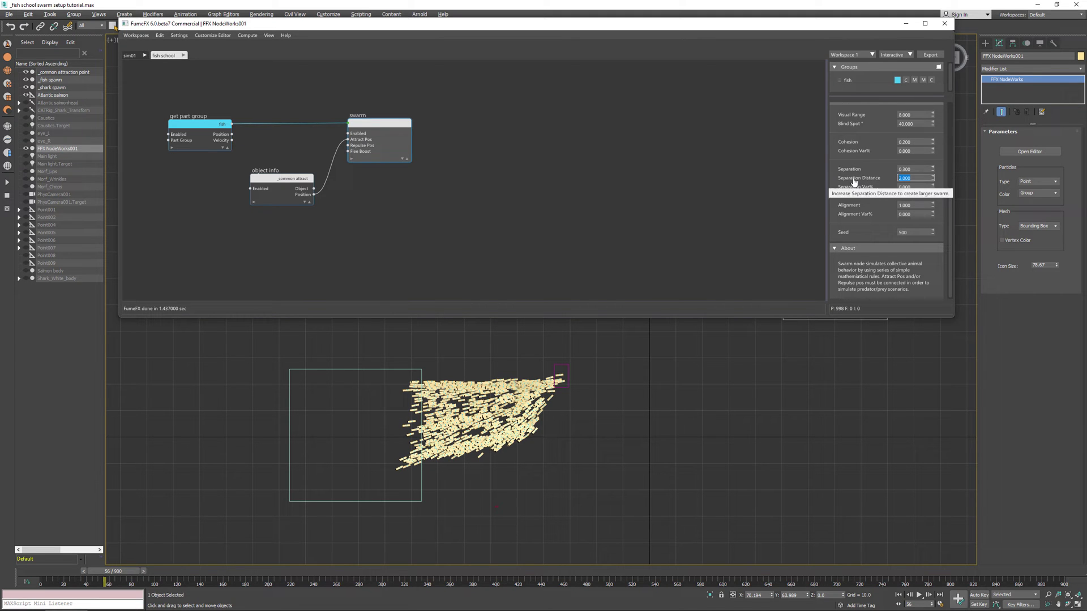
type("4")
key("Return")
Simulate forward to check how the fish spread with the new separation, and return to frame 0
left_click_drag(132, 572, 314, 572)
left_click_drag(85, 574, 352, 563)
left_click(47, 572)
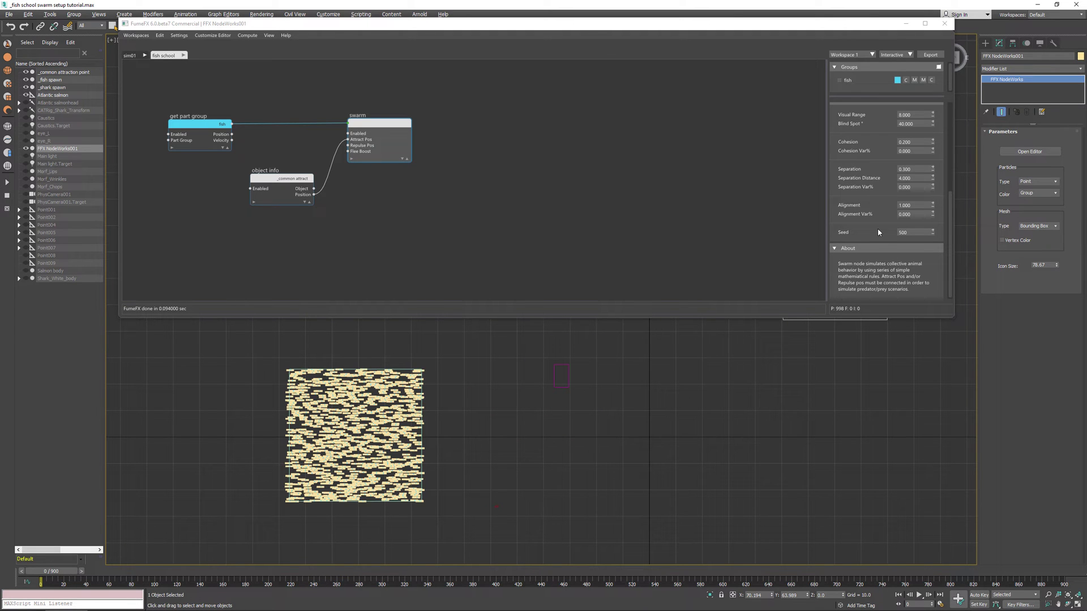
Set the swarm's Alignment to 5, check the simulation up to frame 469 and return to frame 0
left_click(898, 207)
type("5")
key("Return")
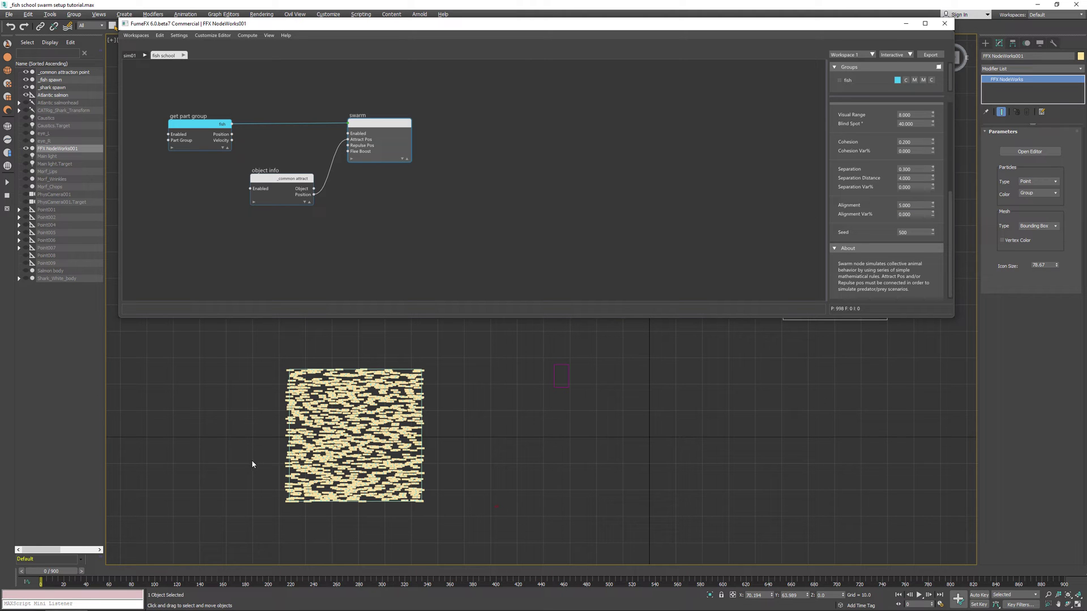
left_click_drag(48, 582, 193, 586)
middle_click_drag(699, 439, 710, 484)
scroll(711, 463, "down", 4)
left_click_drag(217, 575, 589, 554)
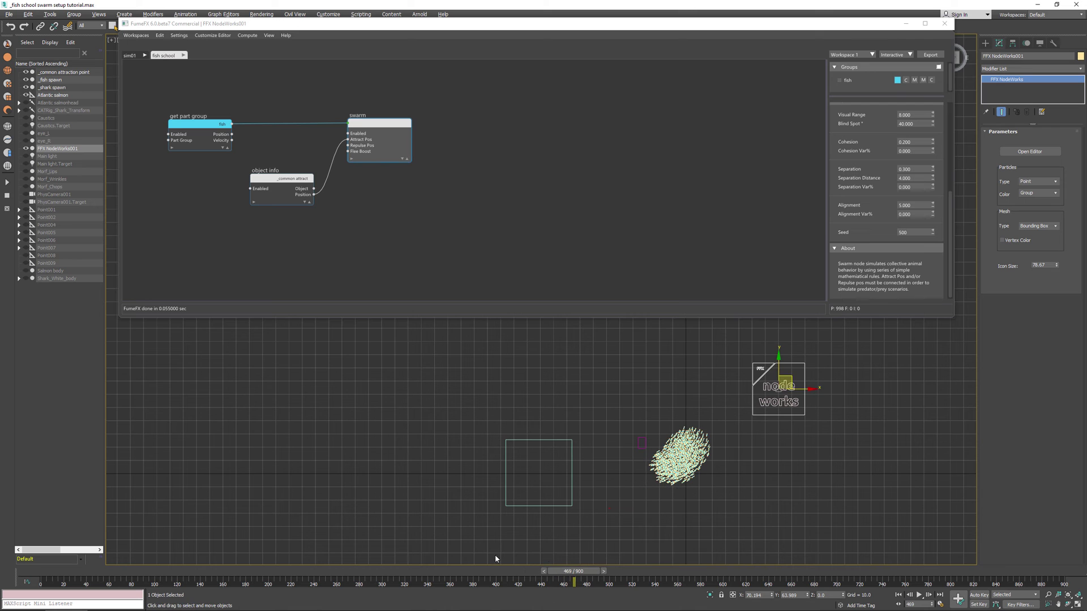
left_click(48, 573)
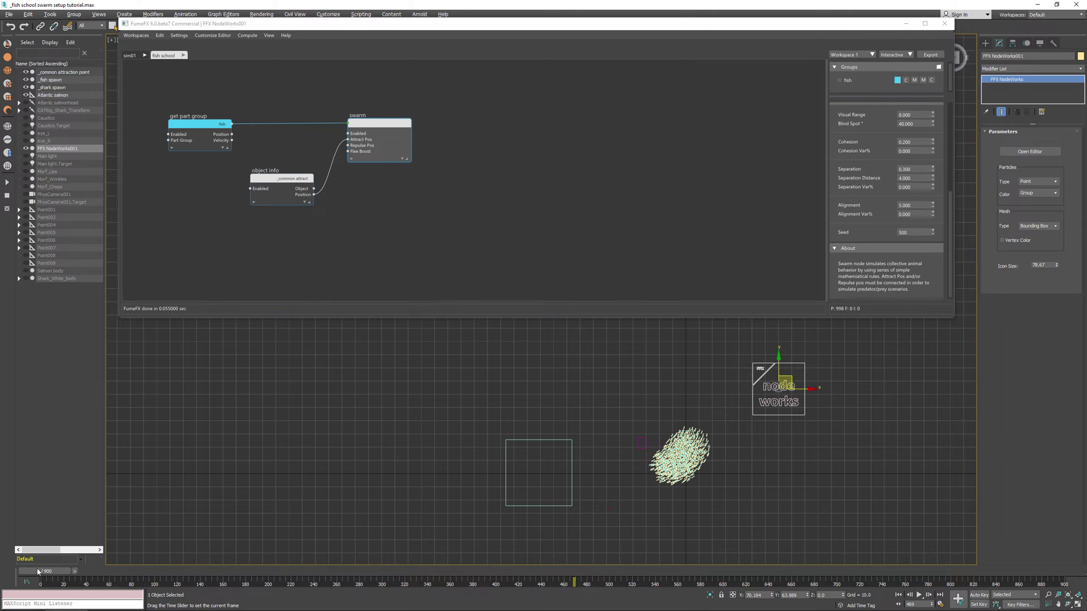
In the sim01 graph, set the simple gen node's Life Span to 900
left_click(197, 130)
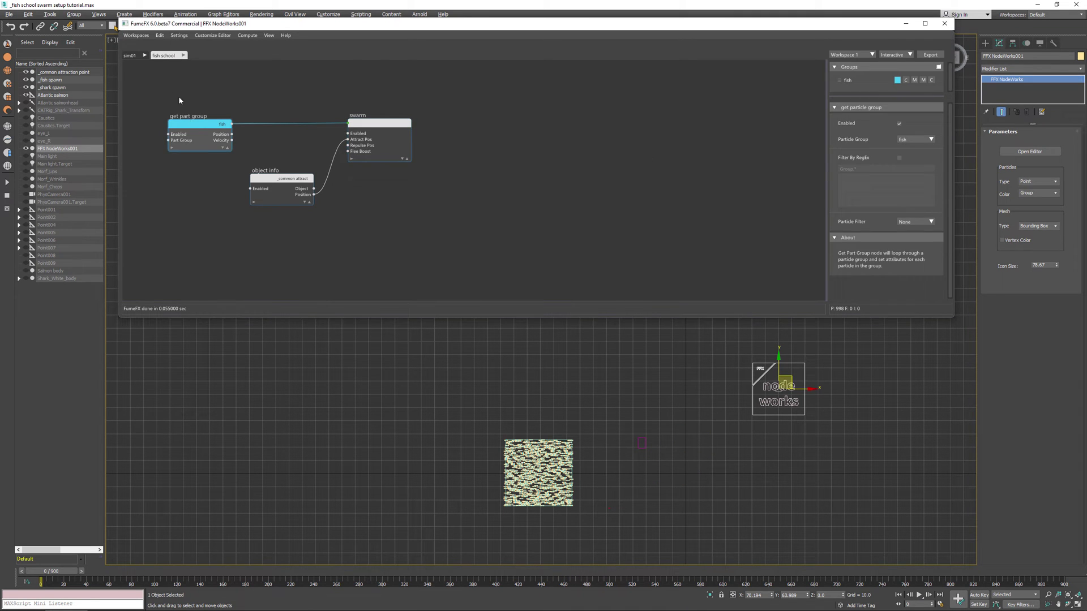
left_click(137, 57)
left_click(211, 125)
left_click_drag(913, 184, 810, 191)
type("999")
key("Return")
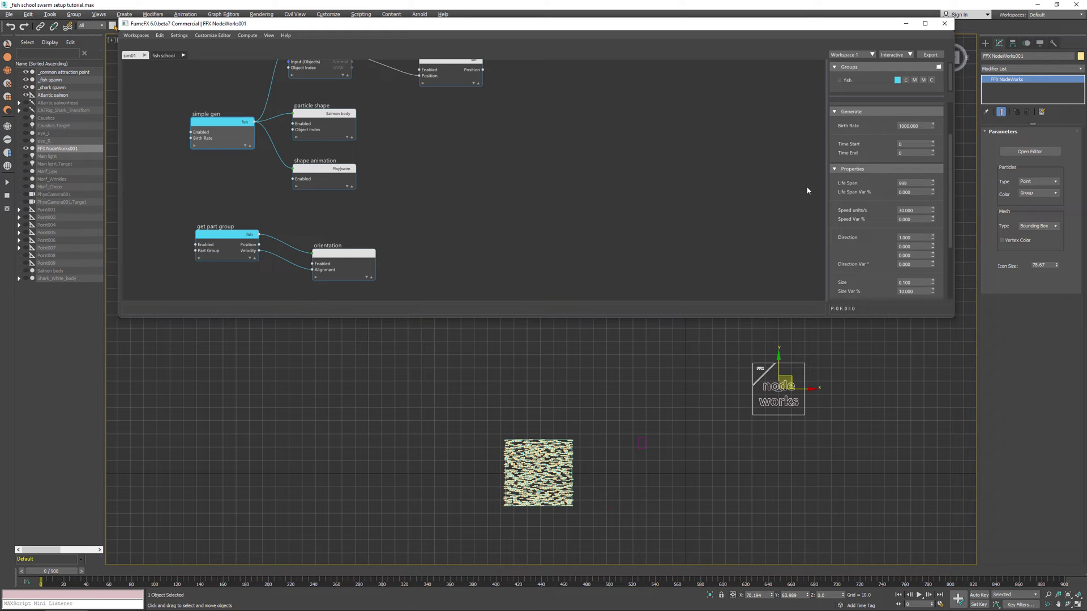
In the fish school graph, move the swarm and object info nodes apart to make room between them
left_click(163, 55)
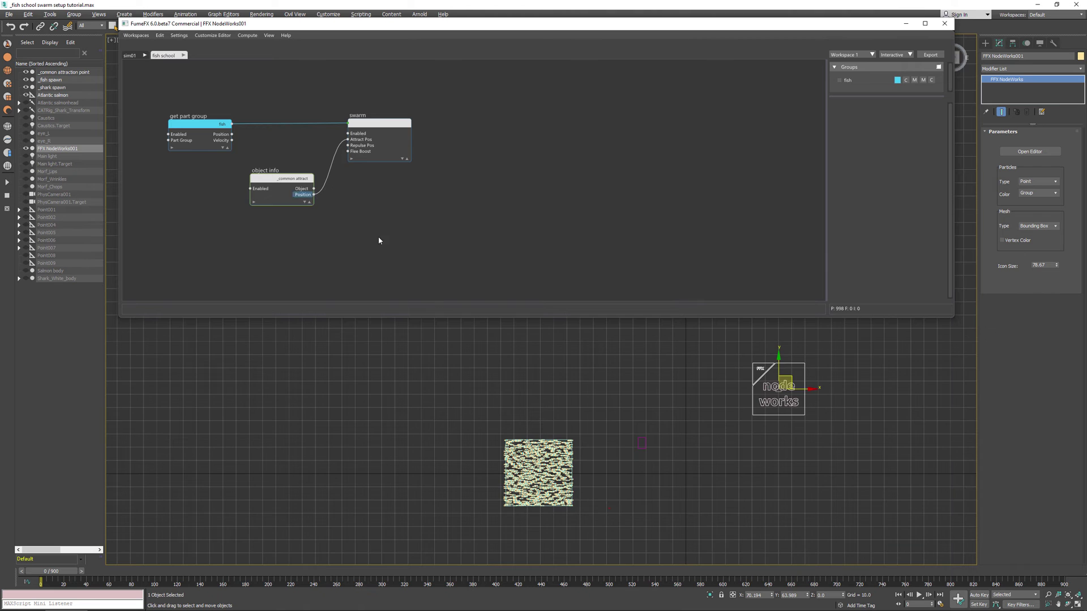
scroll(512, 469, "up", 7)
middle_click_drag(573, 487, 553, 453)
scroll(553, 453, "up", 2)
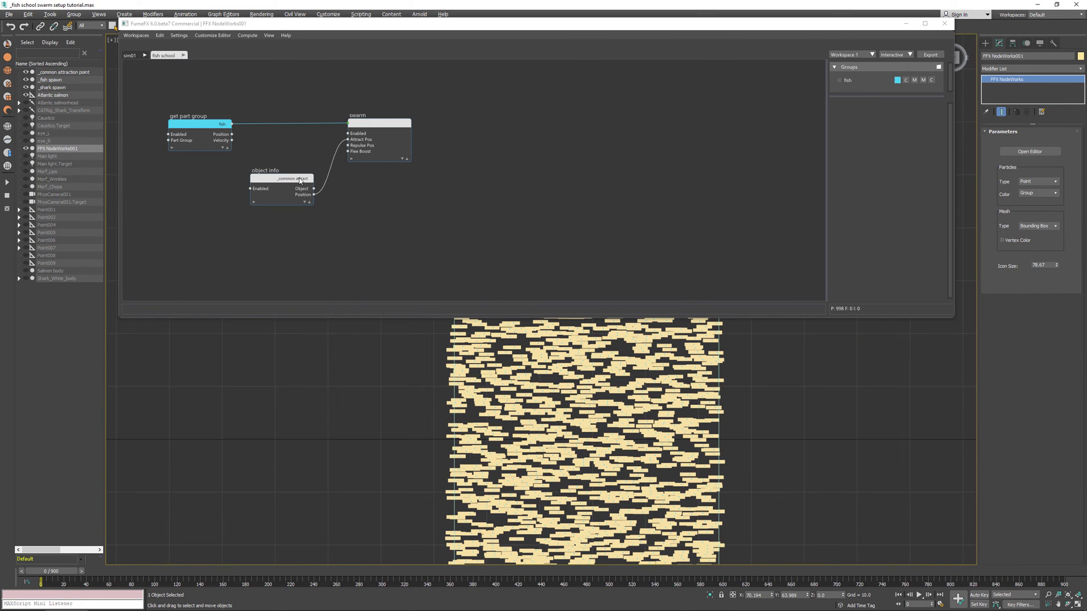
left_click_drag(385, 123, 414, 110)
left_click_drag(284, 179, 289, 209)
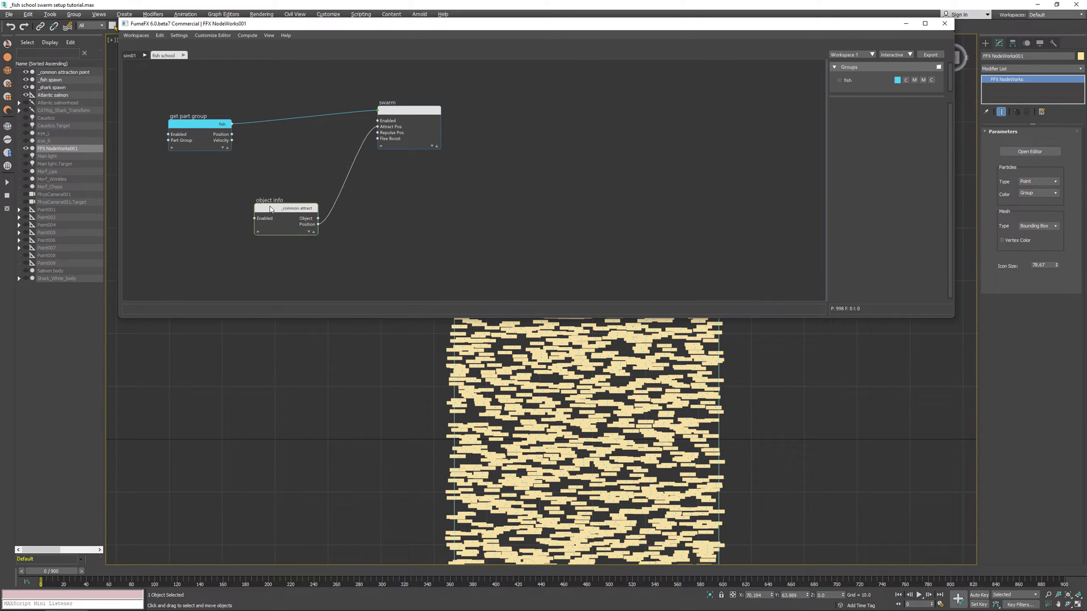
Expand the get part group node's outputs and connect a new math node to its Scale output
left_click(223, 148)
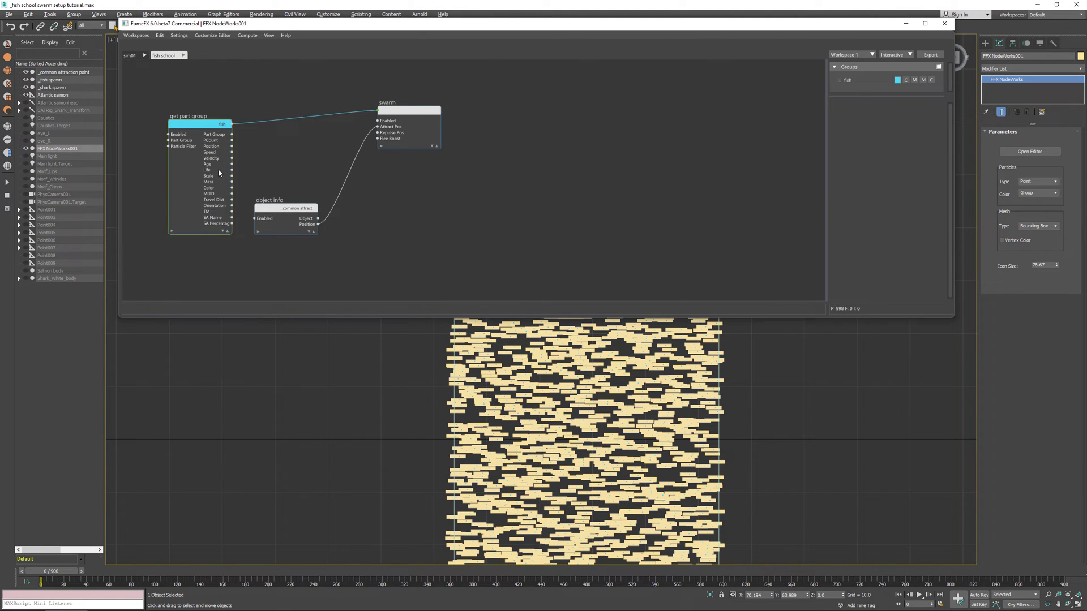
left_click_drag(232, 170, 272, 154)
type("math")
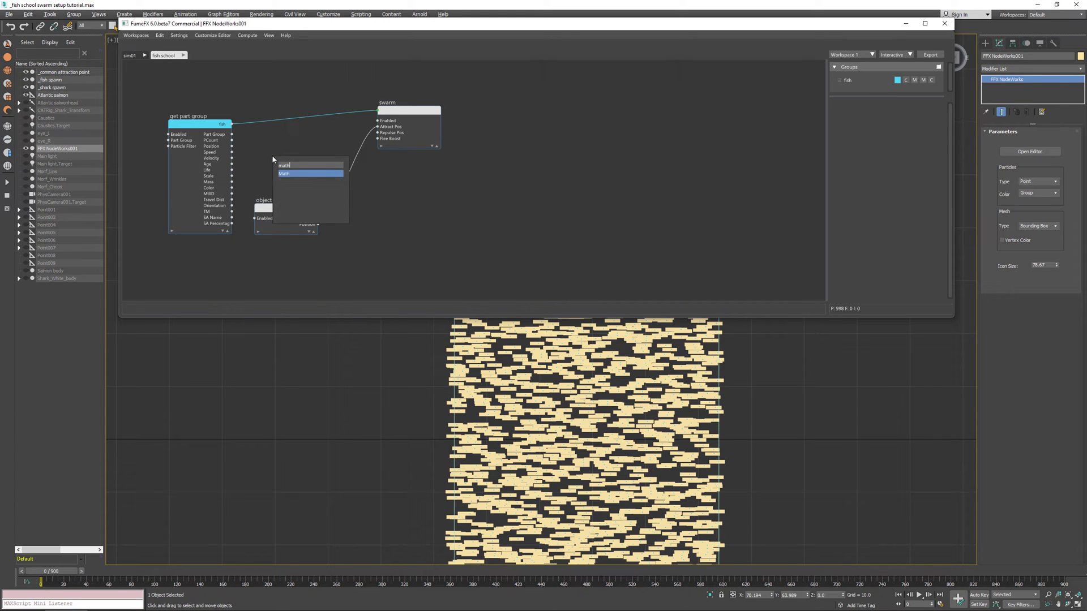
key("Return")
Change the math node's pin type to a single value and place the node above object info
right_click(283, 173)
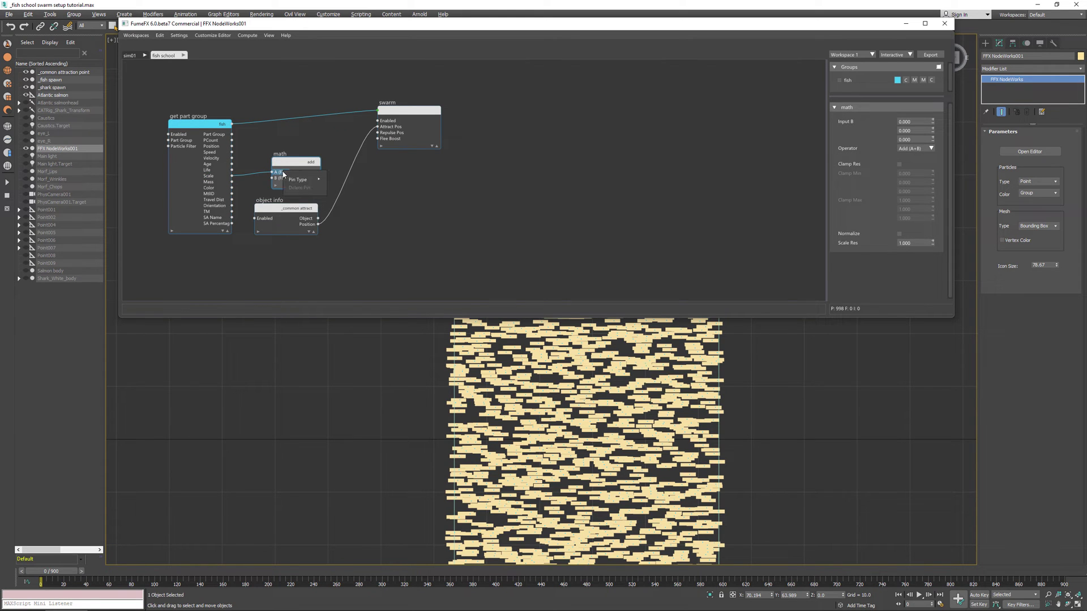
left_click(282, 174)
right_click(289, 173)
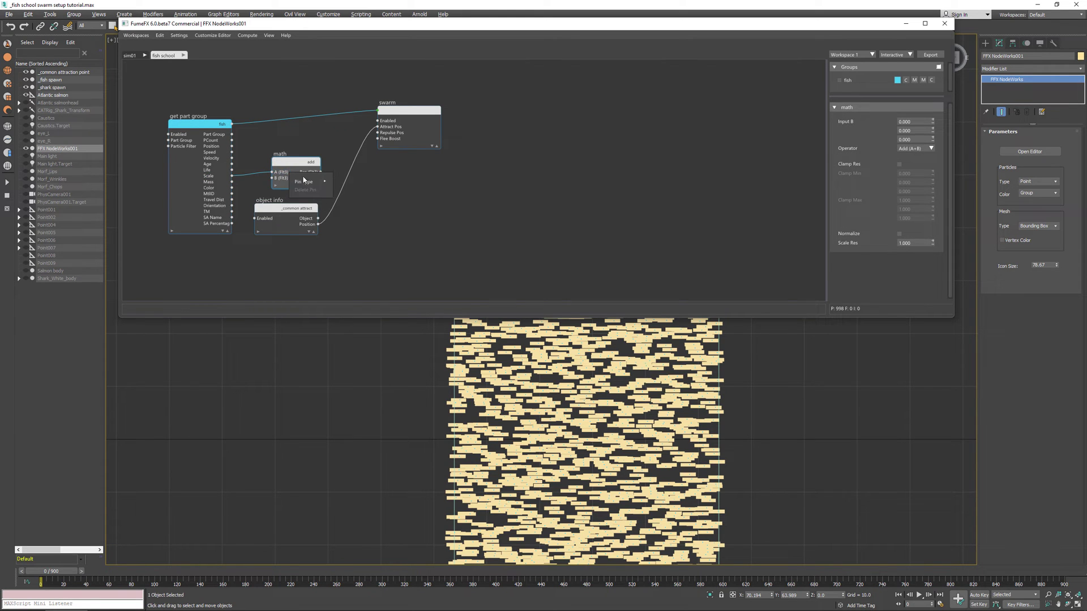
mouse_move(307, 181)
left_click(342, 169)
left_click_drag(313, 172, 314, 164)
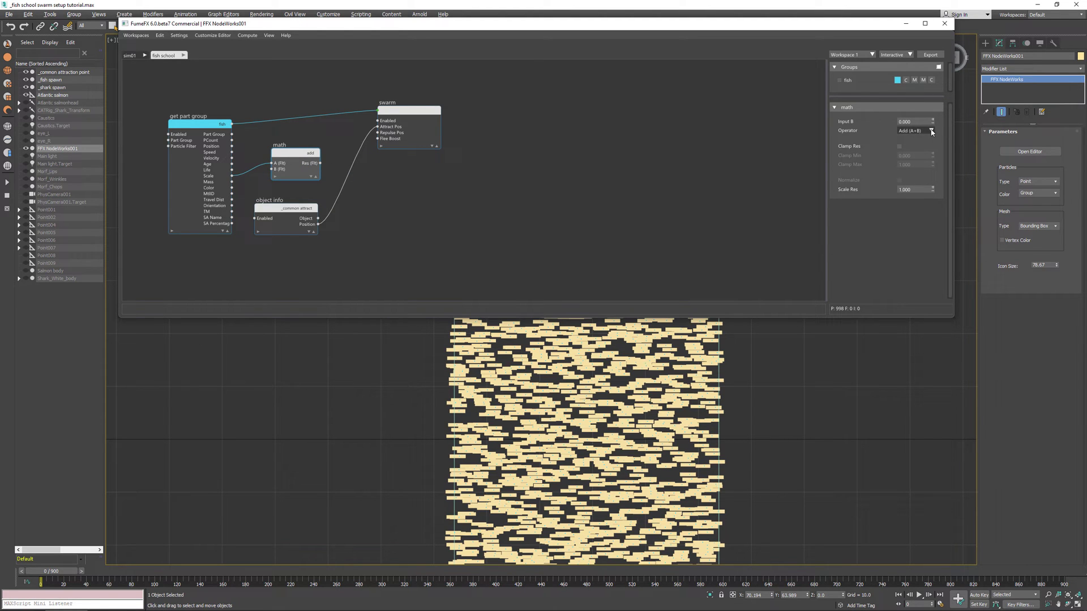
Set the math node's operator to Multiply (A*B) and Input B to 150
left_click(932, 132)
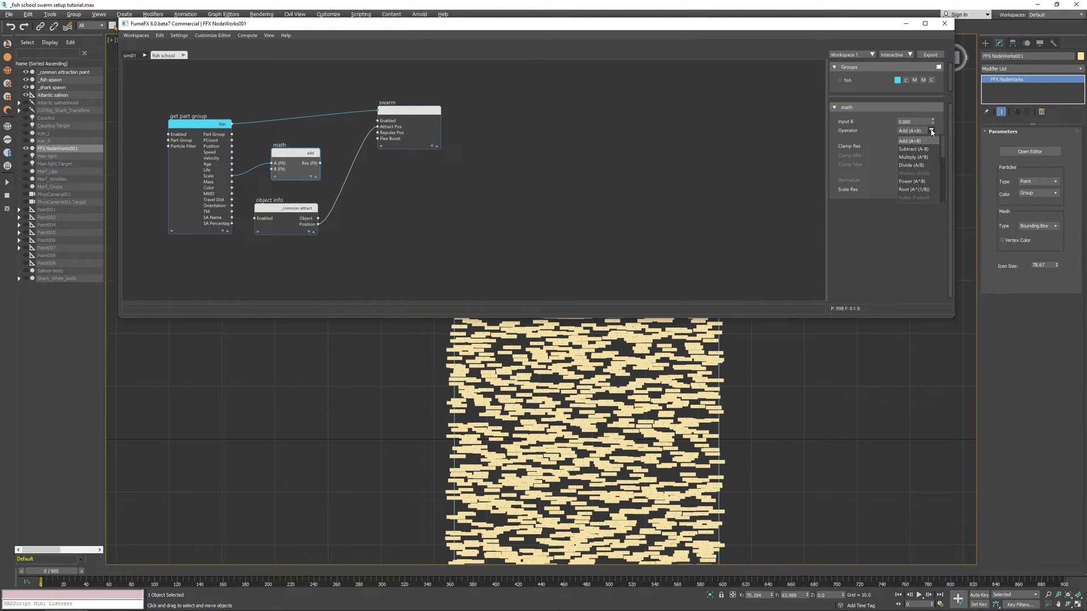
left_click(924, 158)
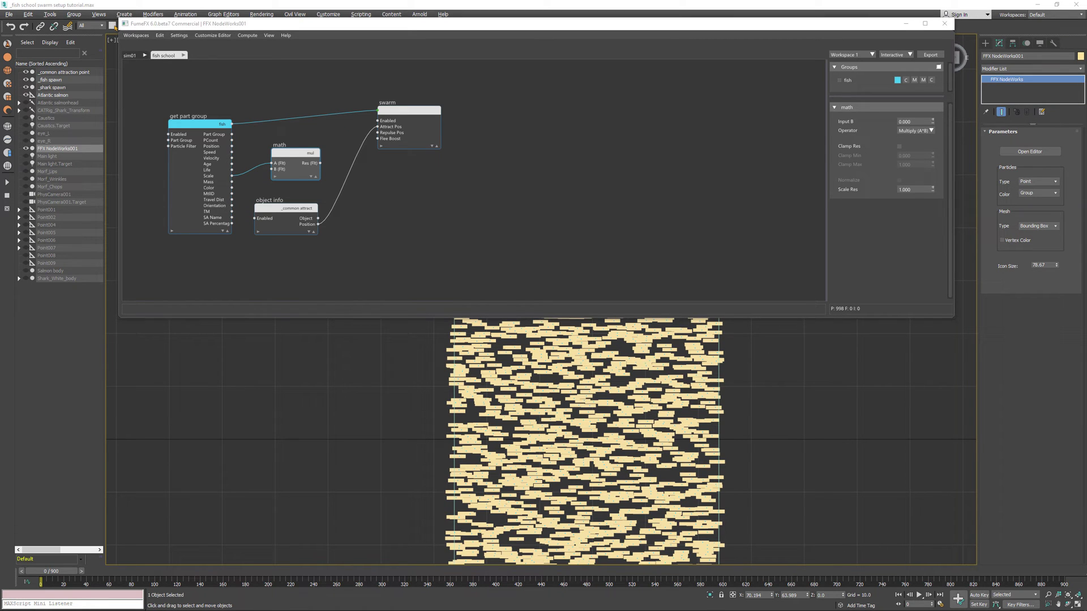
left_click(919, 121)
type("150")
key("Return")
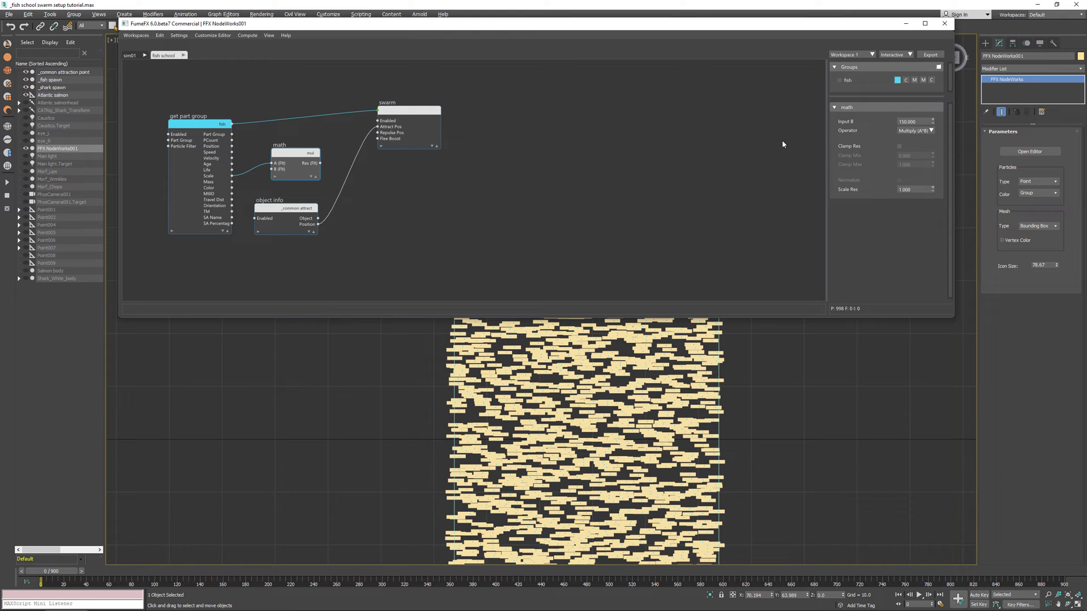
Connect the math node's result to the swarm node's Max Speed input
scroll(646, 458, "down", 2)
middle_click_drag(613, 426, 512, 421)
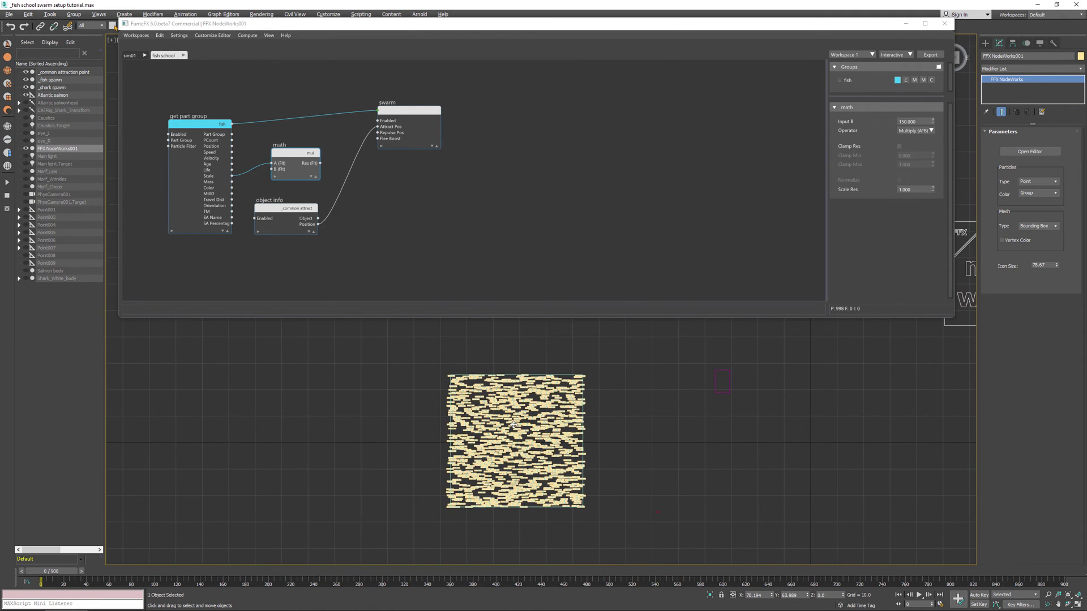
scroll(508, 424, "up", 1)
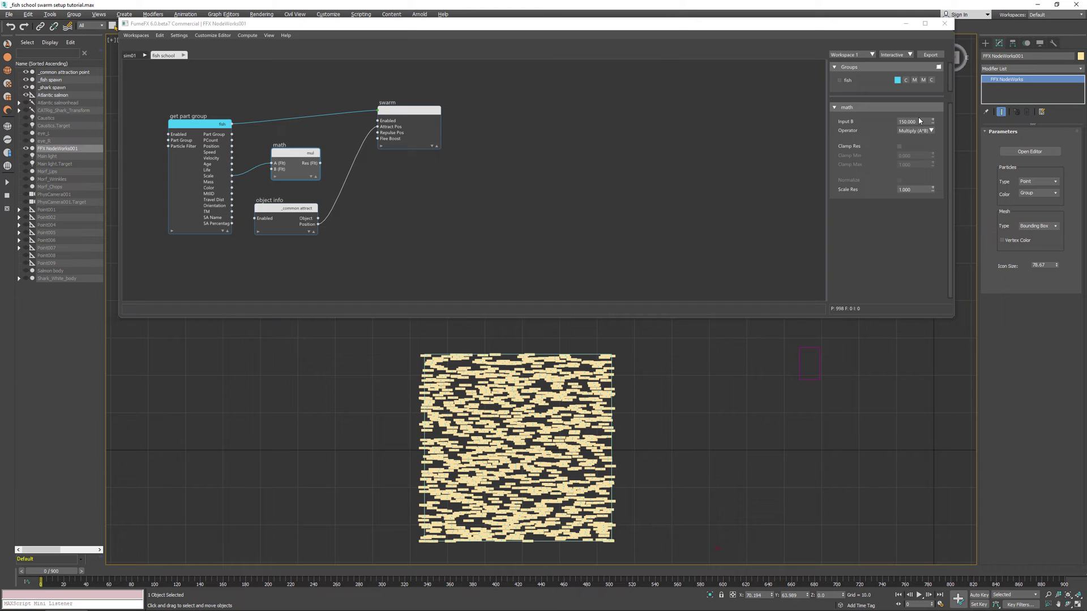
left_click_drag(318, 165, 391, 198)
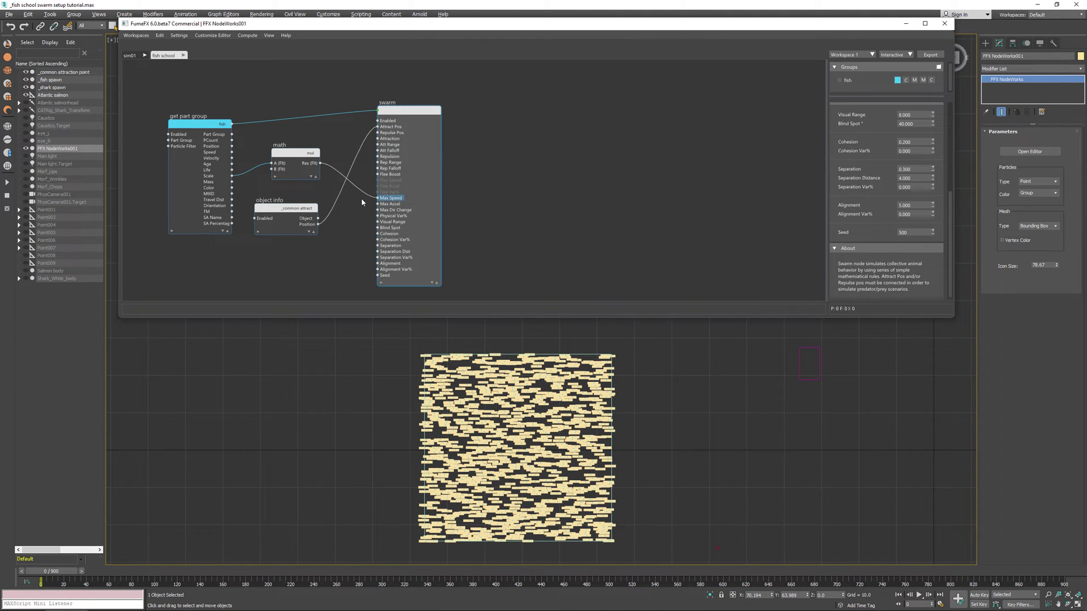
left_click(287, 157)
Simulate to frame 373 to check the scale-driven speed of the swarm, and return to frame 0
scroll(769, 404, "down", 3)
middle_click_drag(714, 417, 513, 418)
scroll(602, 412, "up", 2)
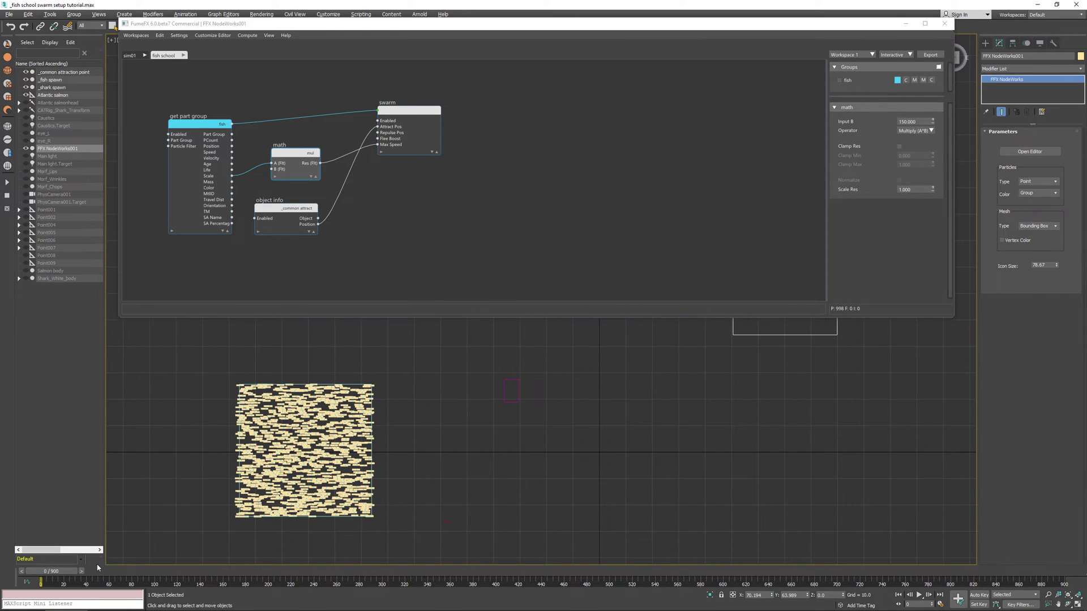
left_click_drag(77, 572, 157, 577)
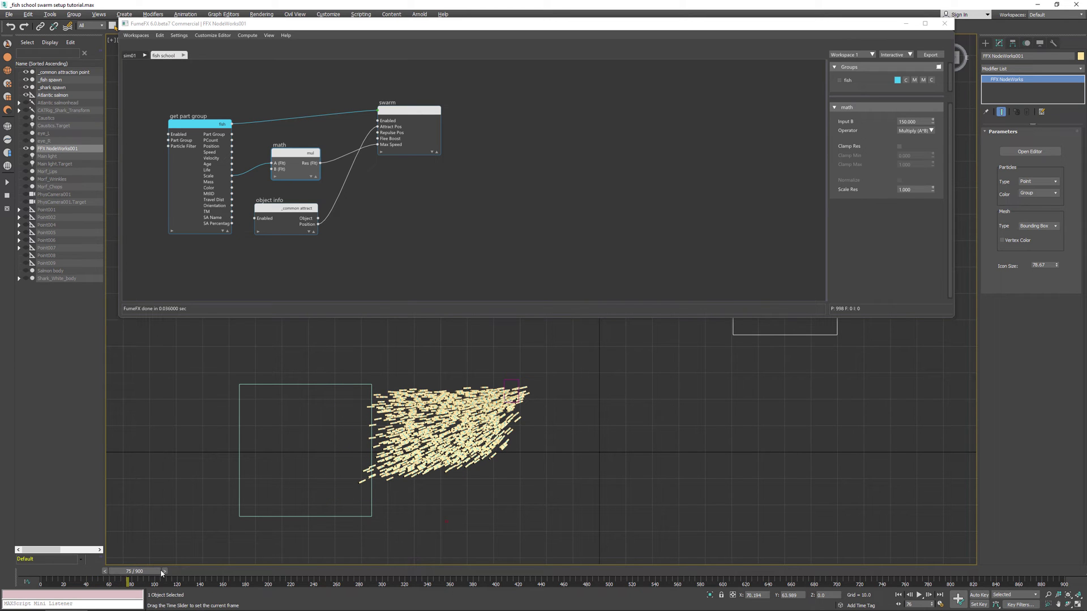
left_click_drag(157, 575, 254, 576)
scroll(648, 428, "down", 2)
middle_click_drag(648, 428, 605, 462)
left_click_drag(270, 571, 477, 569)
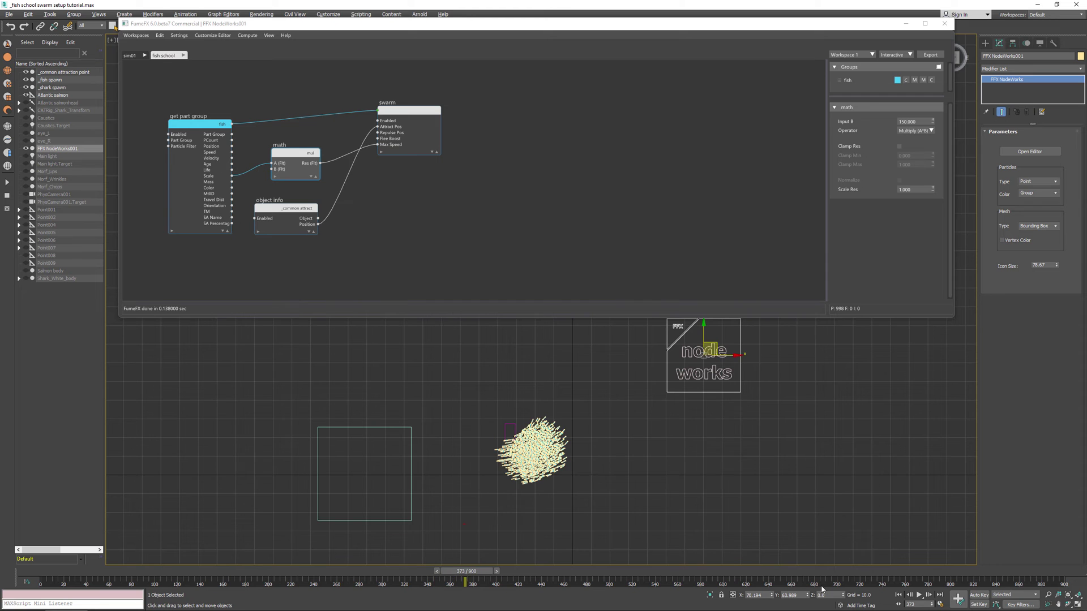
key("Home")
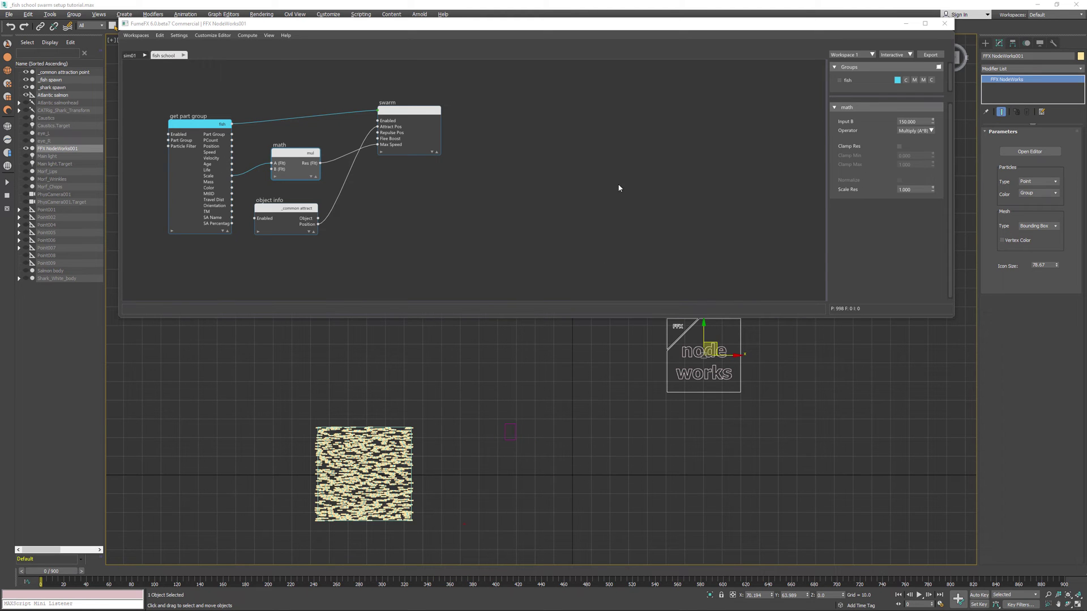
In the sim01 graph, add a gen on surface node below the get part group node
left_click(138, 55)
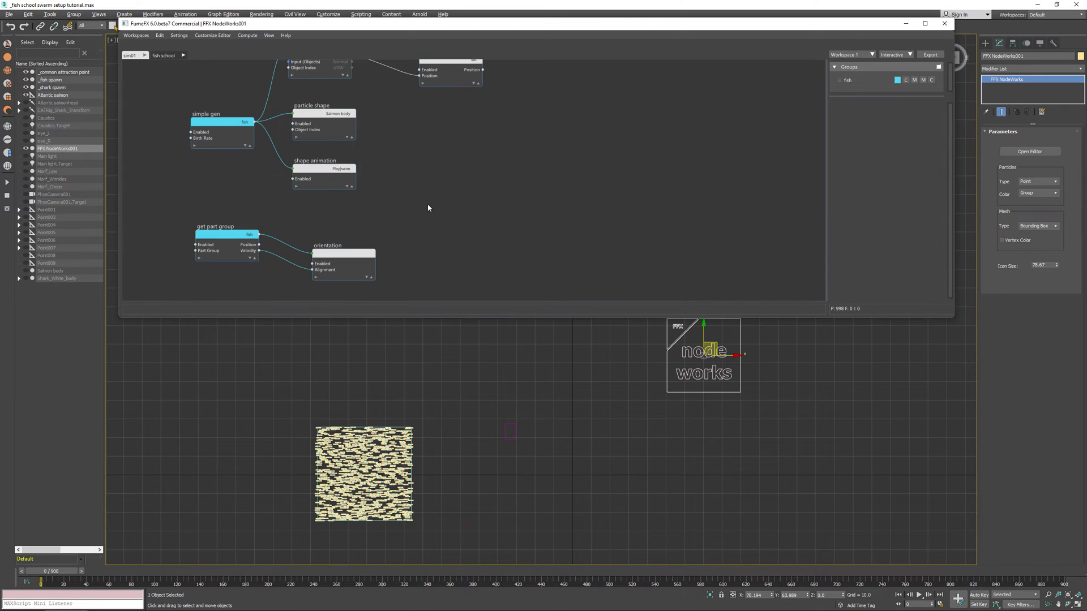
middle_click_drag(428, 208, 432, 107)
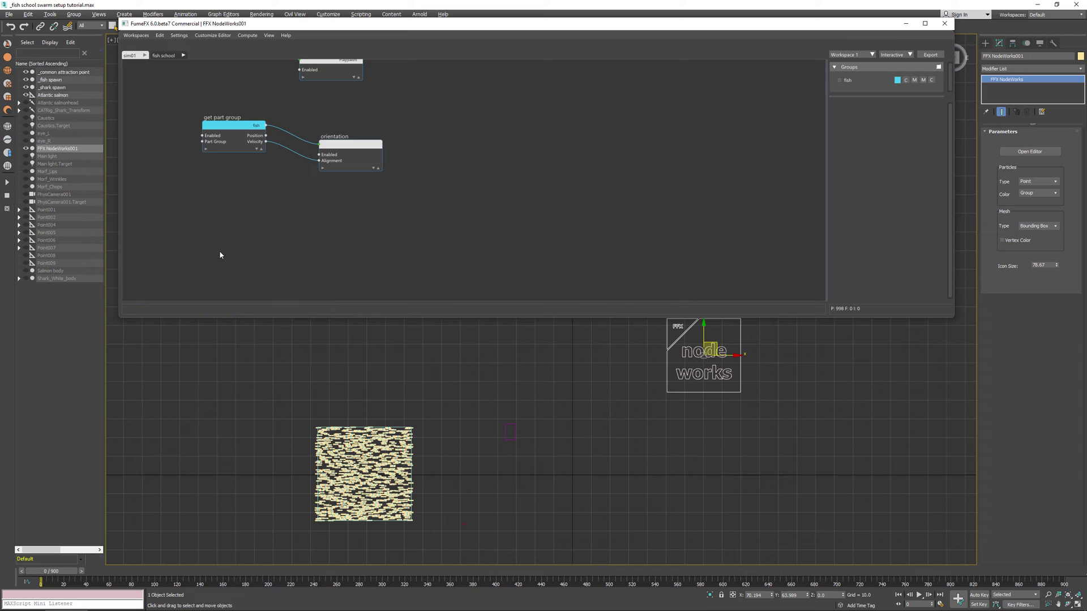
key("Tab")
type("gen")
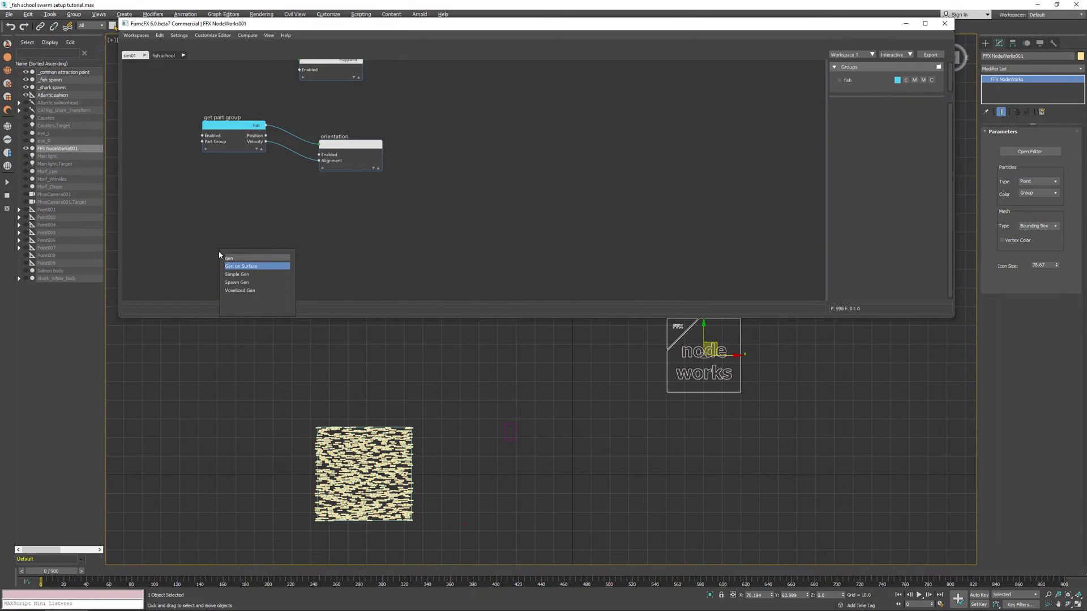
key("Return")
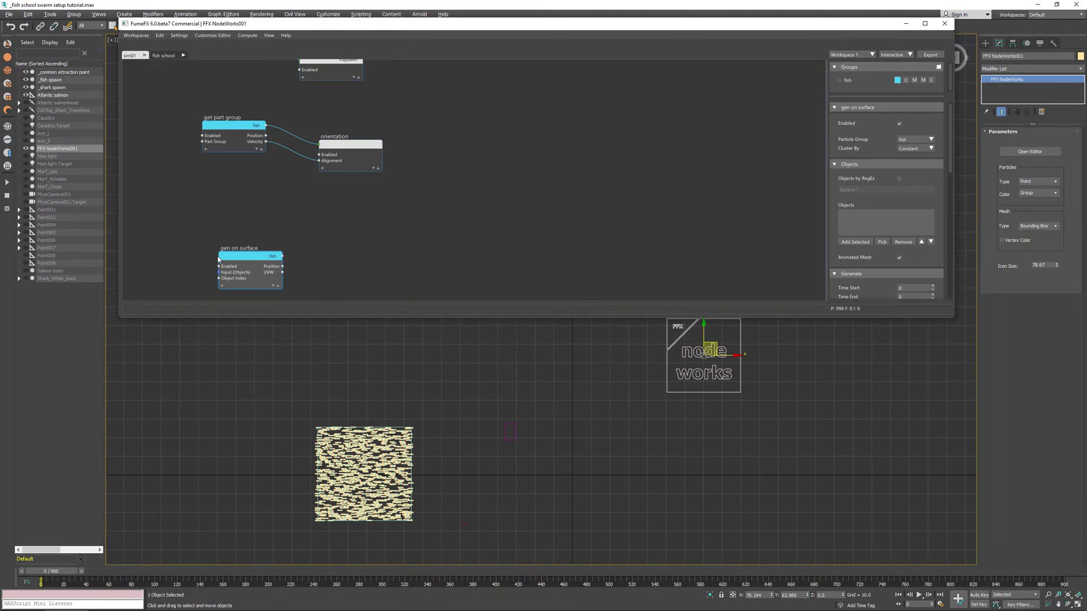
Add a particle group named shark and set its colour to red
right_click(854, 91)
left_click(859, 95)
left_click_drag(859, 95, 855, 97)
double_click(858, 92)
type("shark")
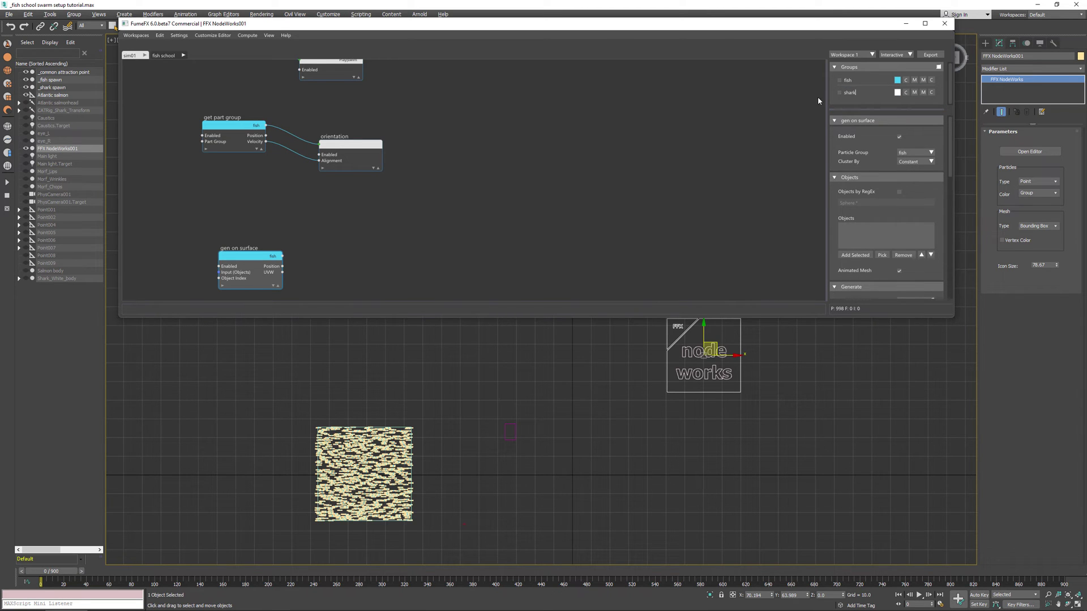
left_click(898, 93)
left_click(902, 116)
Unhide the Shark_White_body object in the scene
middle_click_drag(390, 424, 396, 334)
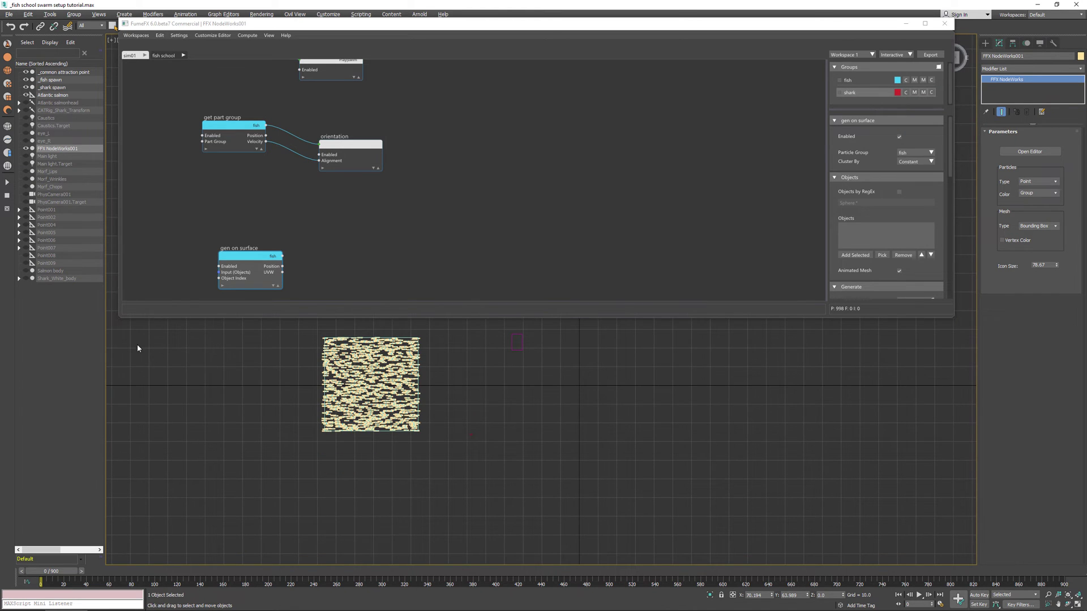
left_click(25, 279)
middle_click_drag(320, 447, 378, 352)
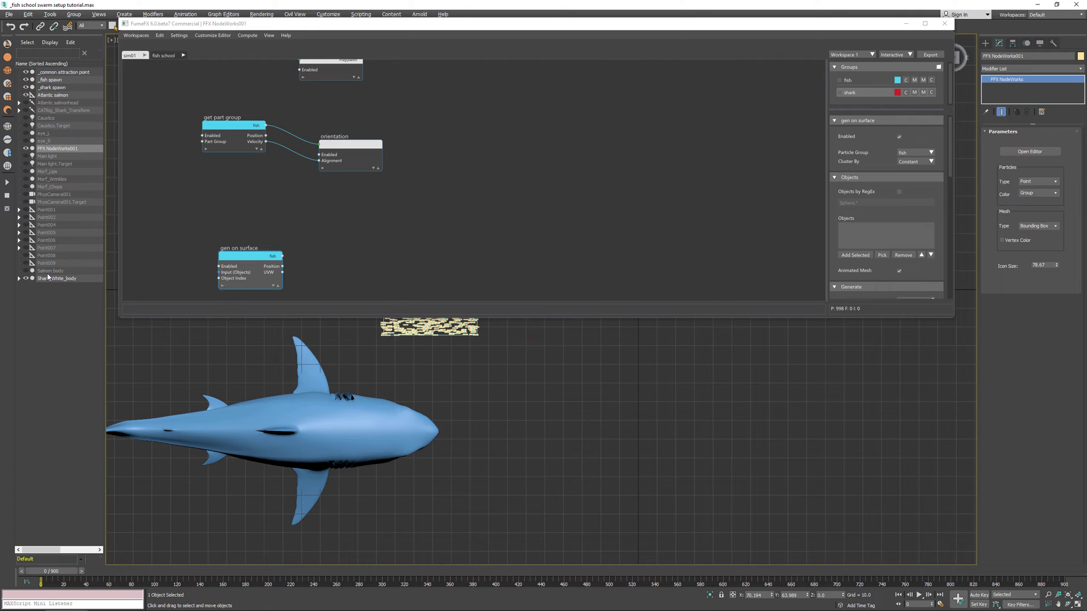
middle_click_drag(162, 341, 160, 350)
Assign the gen on surface node to the shark particle group and pick _shark spawn as its emitting object
left_click_drag(252, 256, 239, 242)
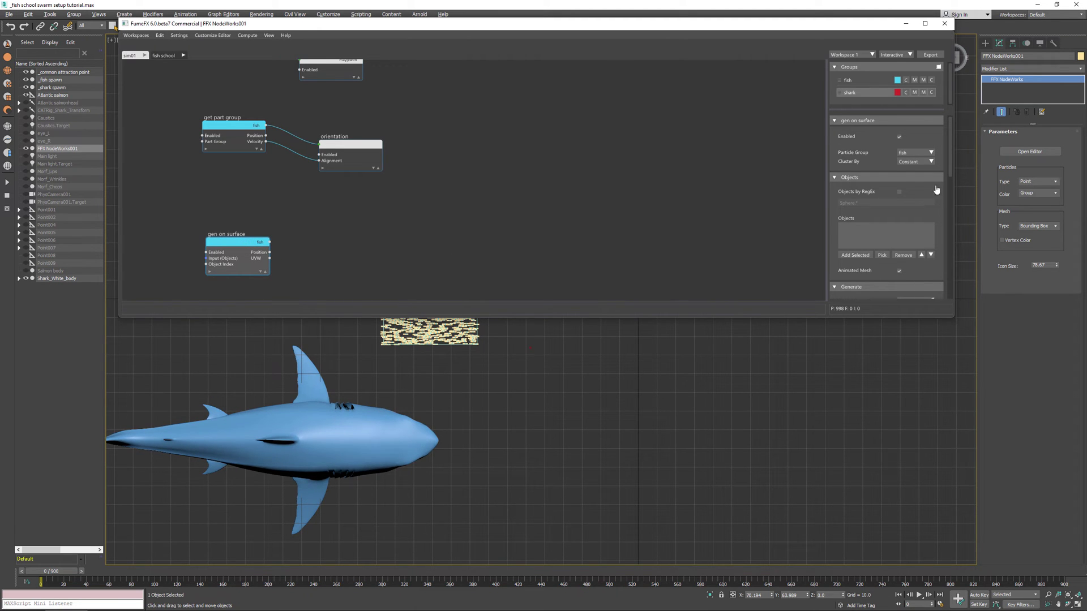
left_click(924, 153)
left_click(923, 171)
left_click(882, 254)
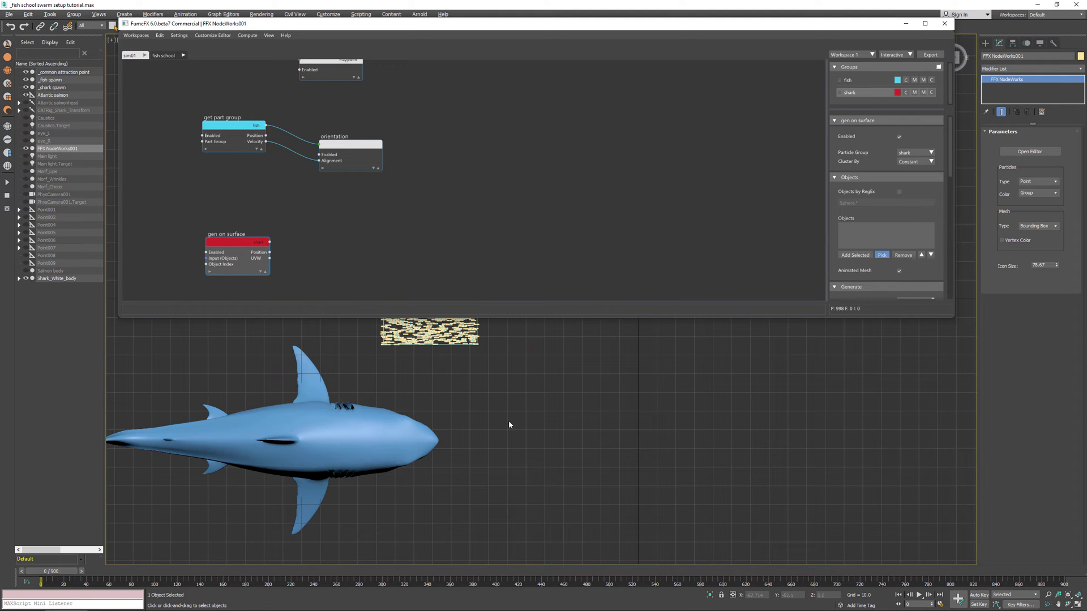
left_click(531, 348)
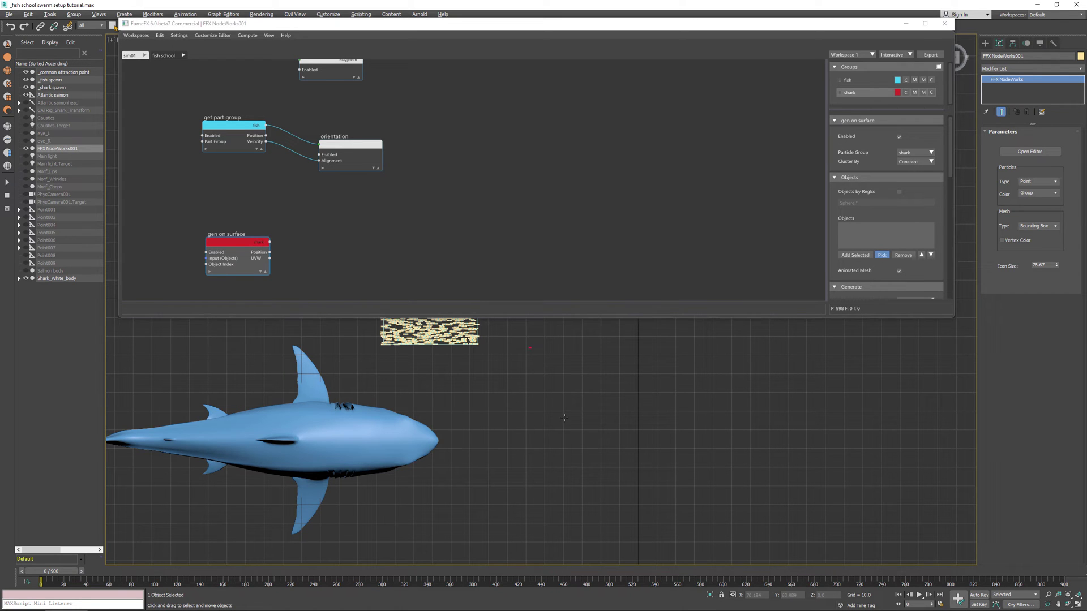
middle_click_drag(554, 385, 524, 414)
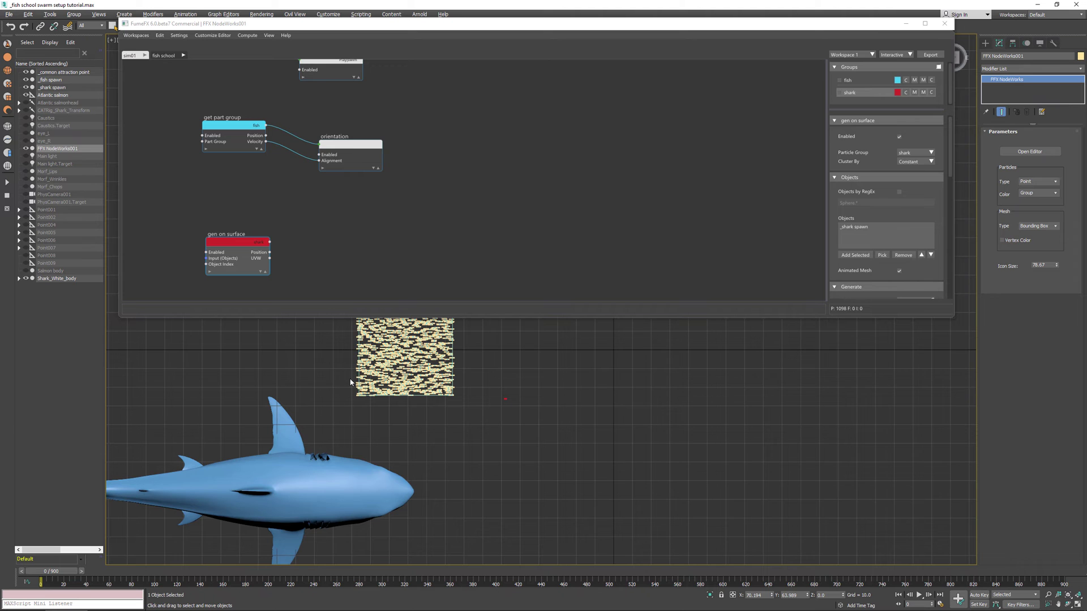
Add a particle shape node connected to the shark group output of the gen on surface node
left_click_drag(271, 243, 307, 226)
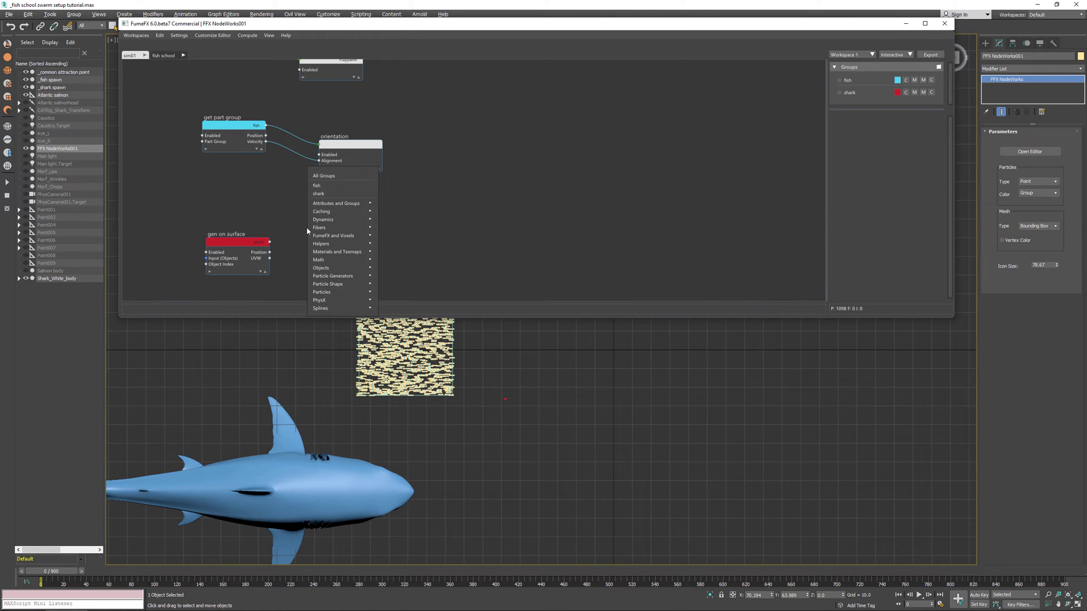
type("parti")
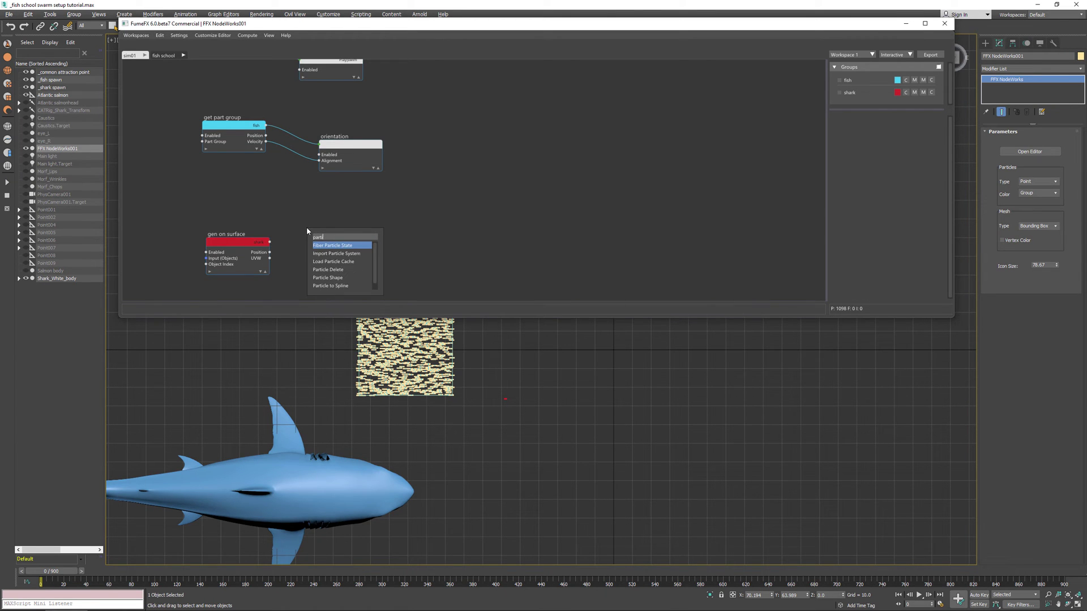
key("Down")
key("Down")
key("Down")
key("Down")
key("Return")
Pick Shark_White_body as the particle shape object and hide the original shark in the scene
left_click(883, 187)
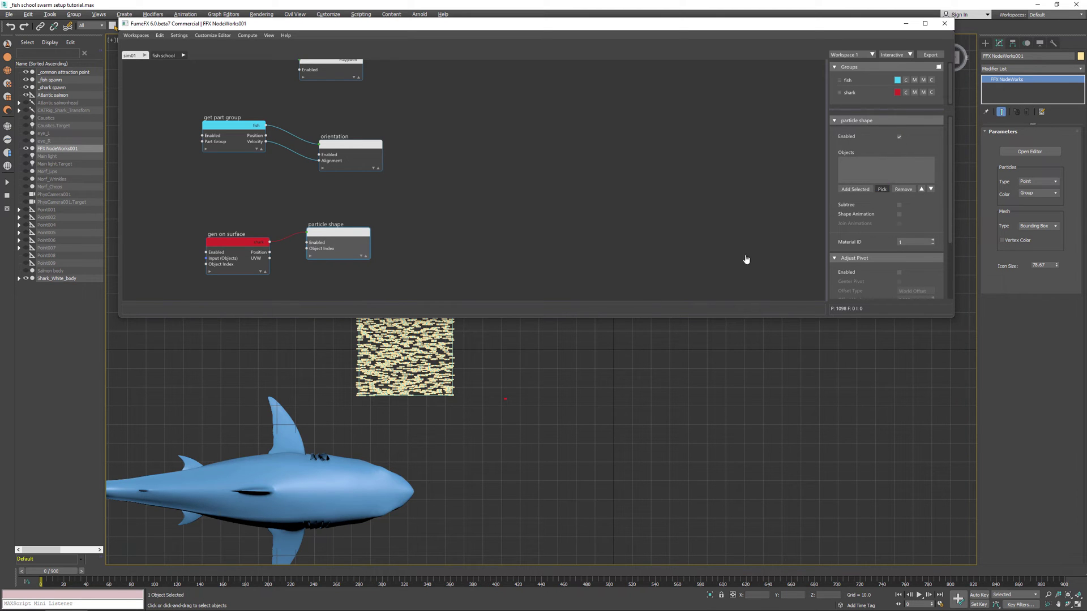
left_click(349, 481)
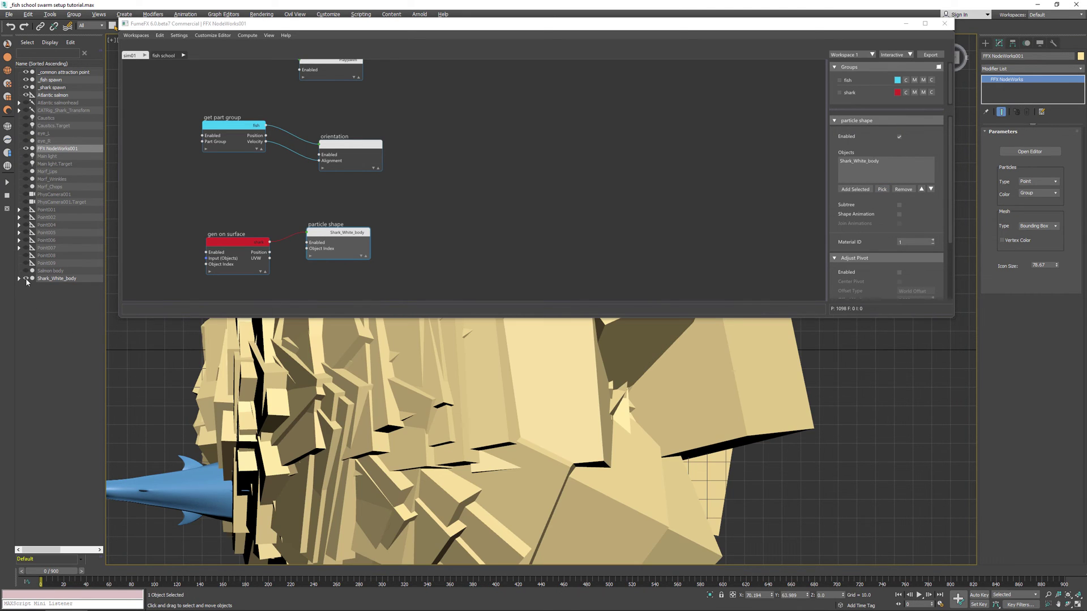
left_click(26, 278)
Set the Birth Rate of the gen on surface node to 1
scroll(894, 266, "down", 5)
type("1")
key("Return")
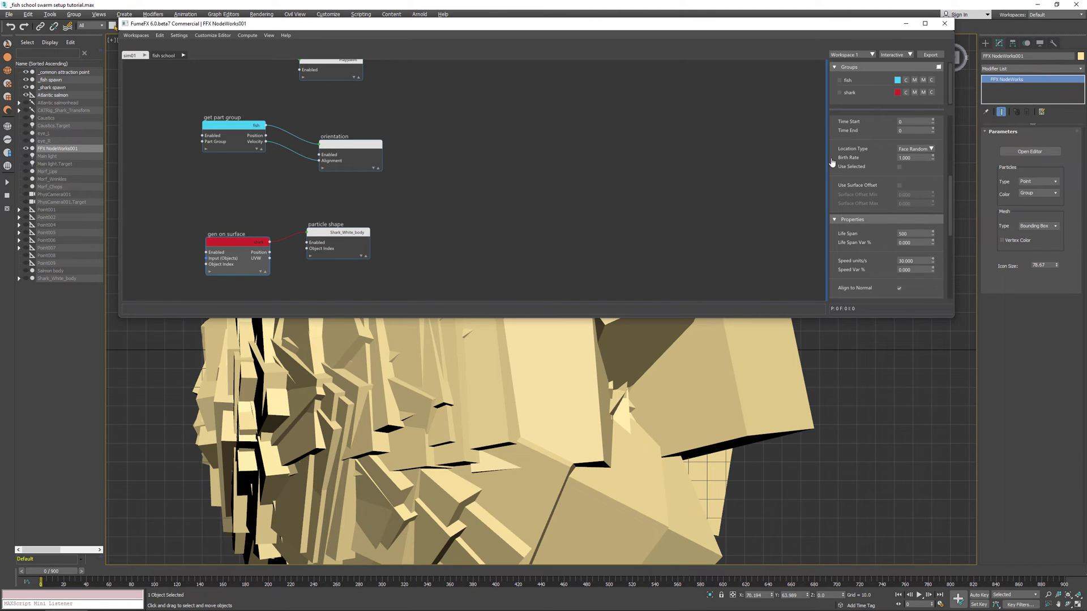
mouse_move(880, 269)
left_mouse_down()
mouse_move(878, 257)
mouse_move(877, 271)
left_mouse_up()
scroll(876, 271, "down", 5)
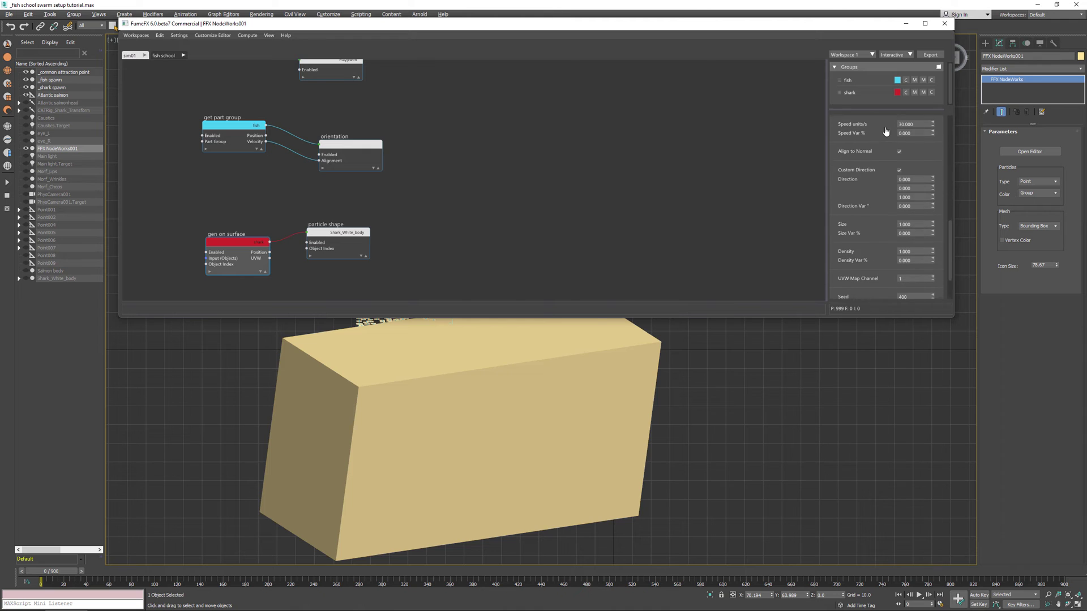
Set the shark generator's custom Direction to 1, 0, 0 and adjust its Life Span
double_click(913, 178)
type("1")
right_click(933, 198)
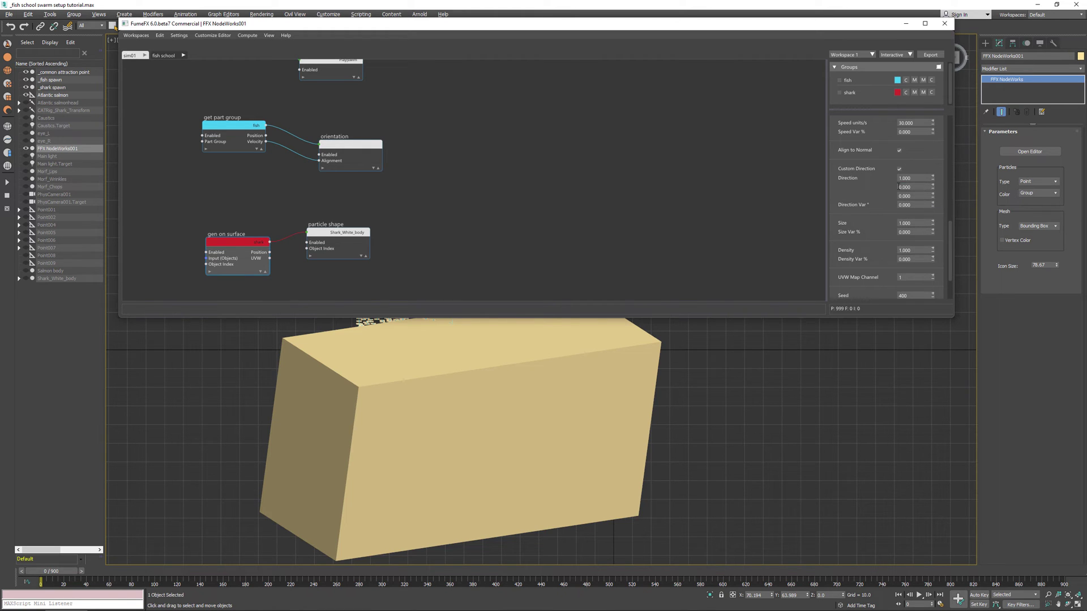
scroll(881, 198, "up", 1)
double_click(925, 144)
type("3")
key("Return")
scroll(847, 262, "down", 4)
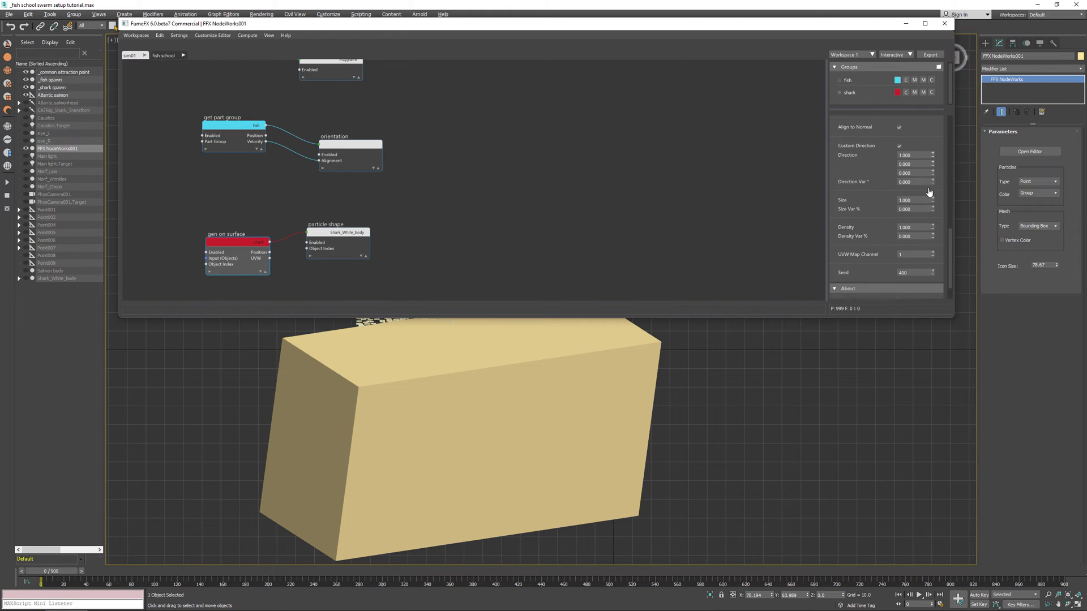
Set the shark particle Size to 0.1 and play the first frames of the simulation to check it
double_click(921, 200)
type("0.1")
key("Return")
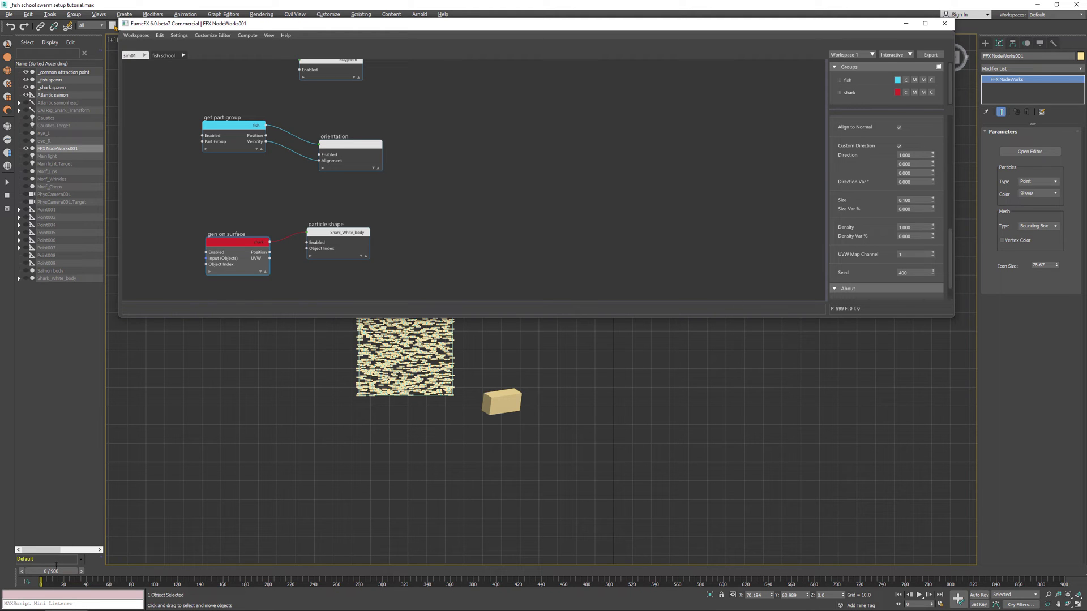
left_click_drag(59, 572, 76, 574)
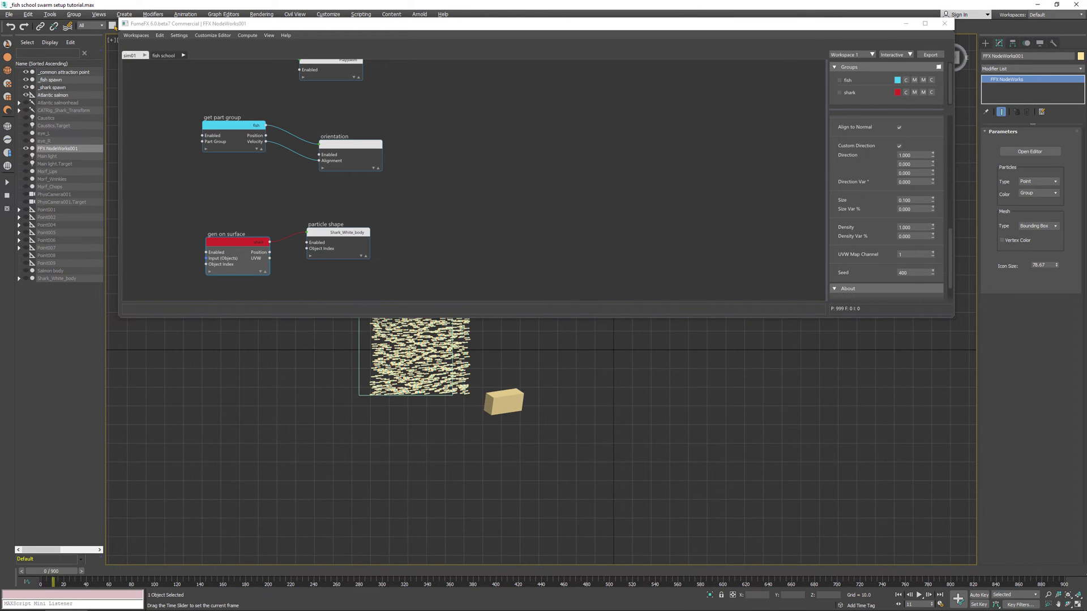
Set the NodeWorks mesh display type to Mesh and examine the shark's orientation
left_click(1055, 226)
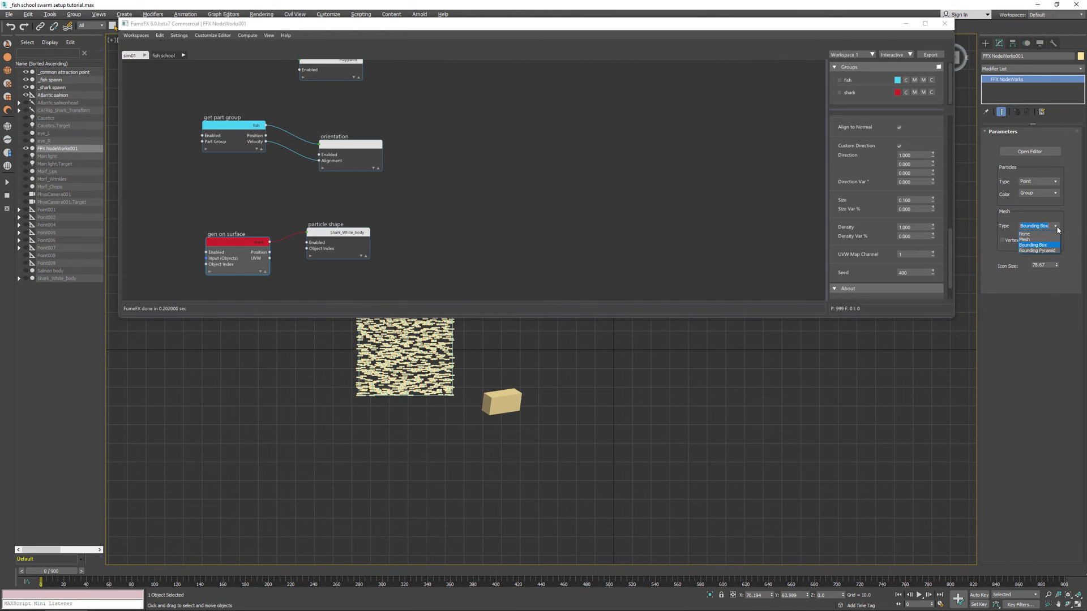
left_click(1048, 240)
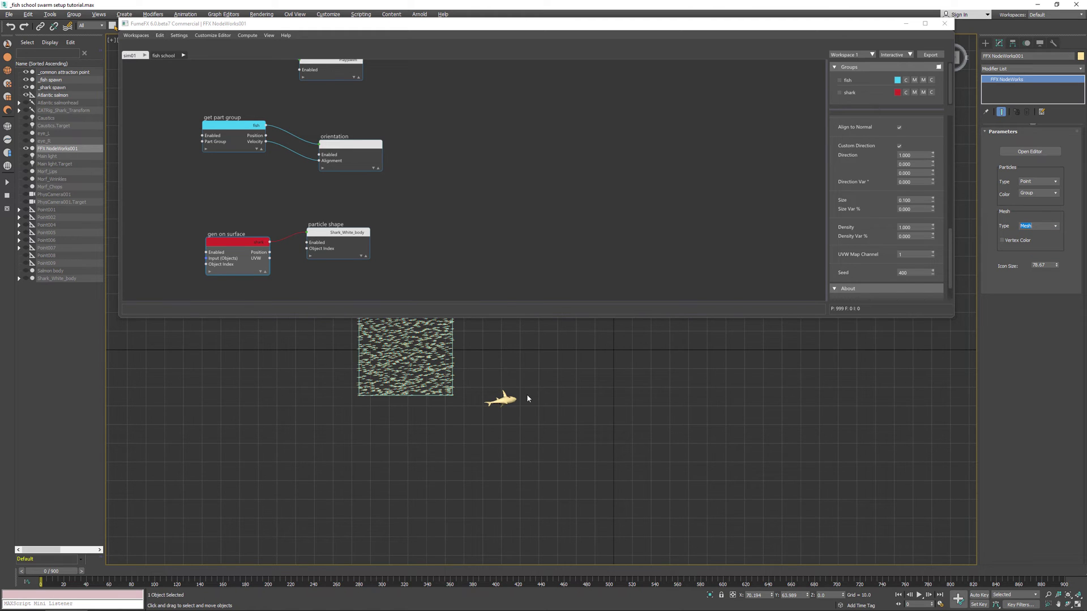
scroll(527, 394, "up", 5)
Turn off Align to Normal on the shark's gen on surface node
left_click(899, 129)
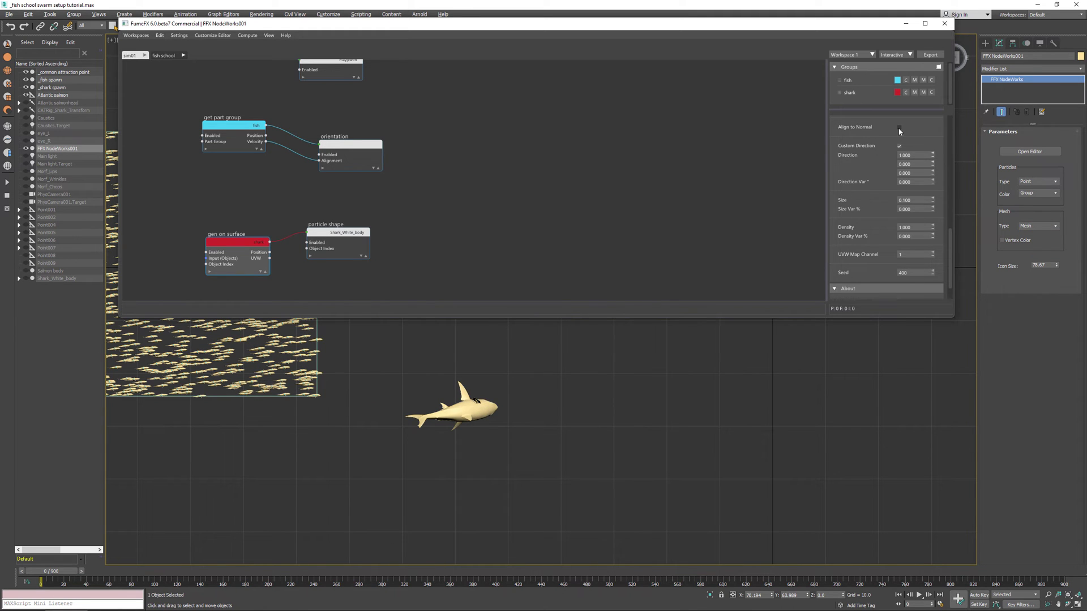
left_click(656, 218)
left_click(245, 244)
left_click(899, 128)
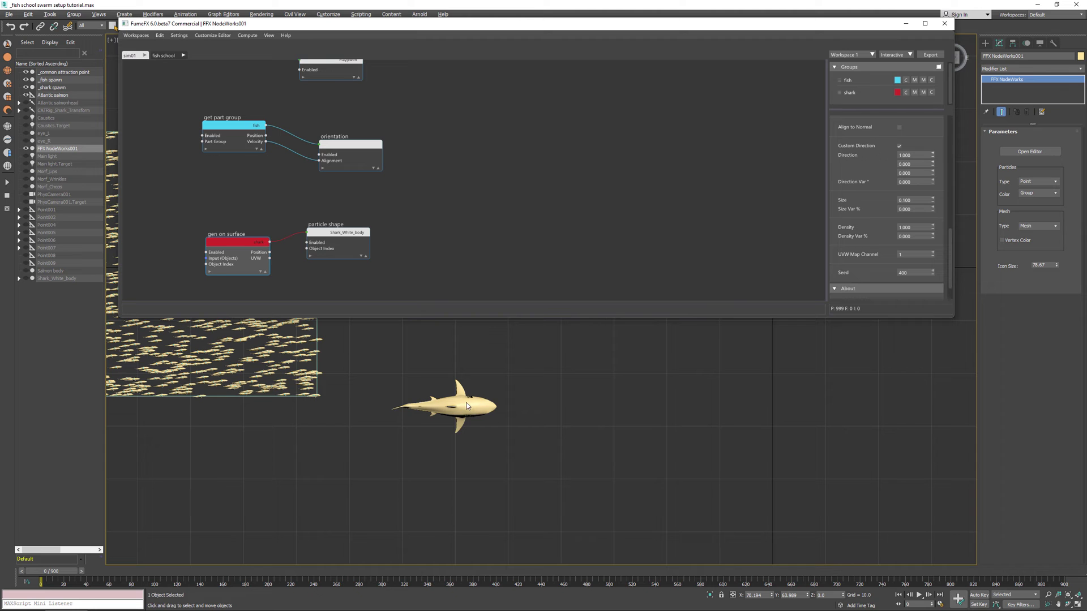
Enable Shape Animation on the shark's particle shape node and select Shark_White_body in its object list
scroll(434, 219, "down", 5)
left_click(349, 163)
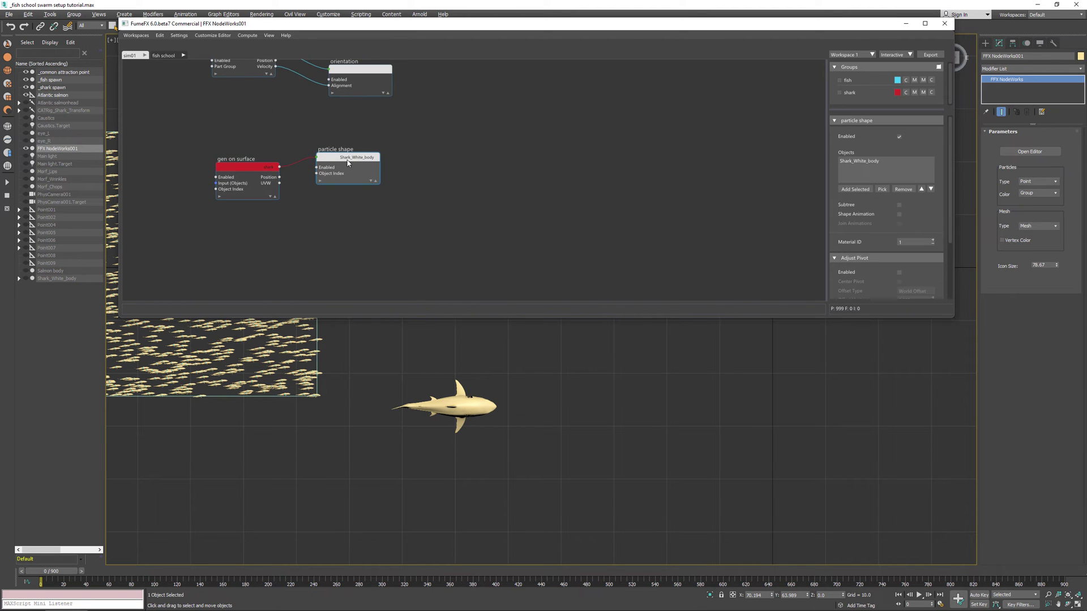
left_click(899, 215)
left_click(923, 163)
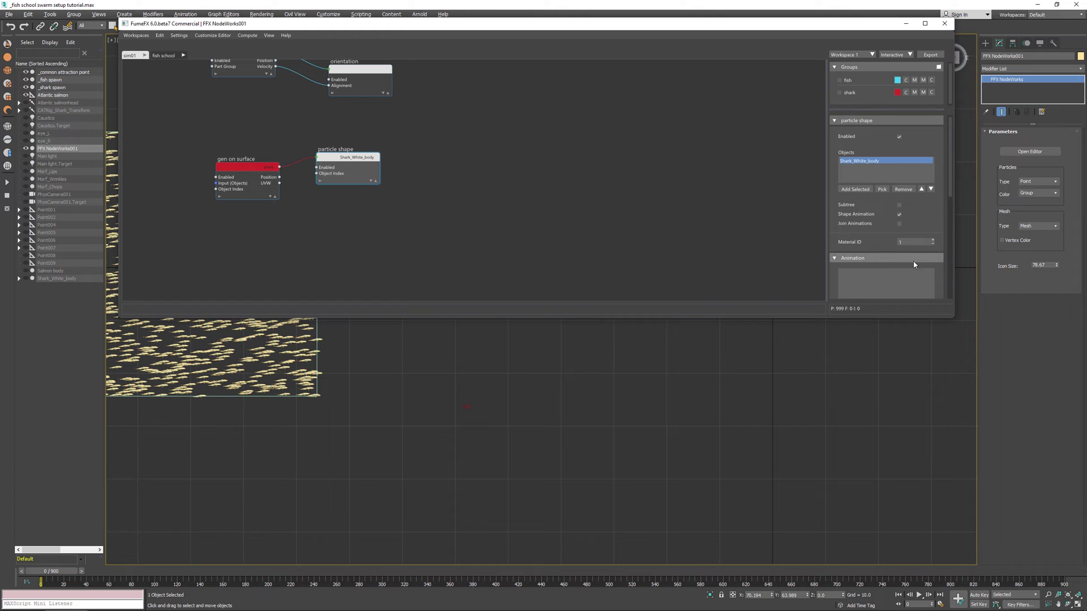
Add a shape animation named swim for Shark_White_body, ending at frame 59
left_click_drag(877, 241, 877, 135)
left_click(911, 215)
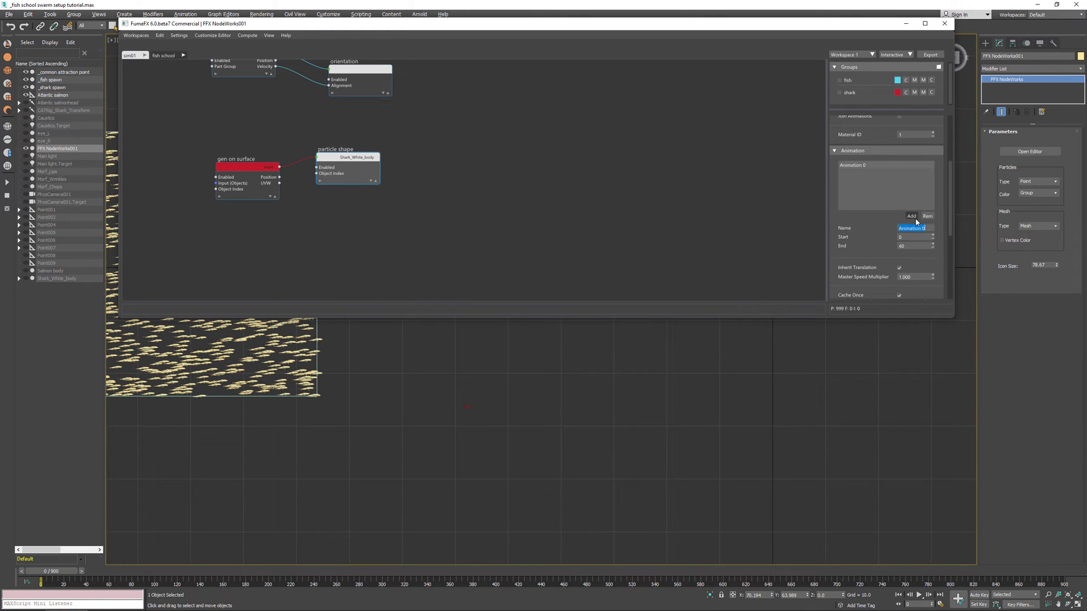
type("swim")
double_click(915, 246)
type("59")
key("Return")
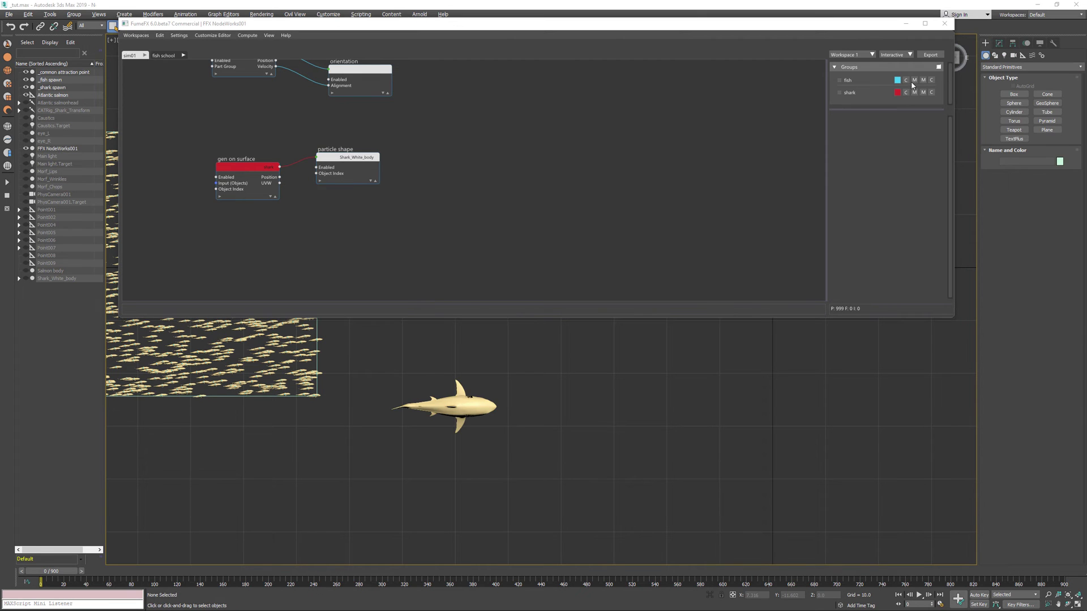
Turn off the fish group's mesh display and add a shape animation node connected to the shark's gen on surface node
left_click(915, 81)
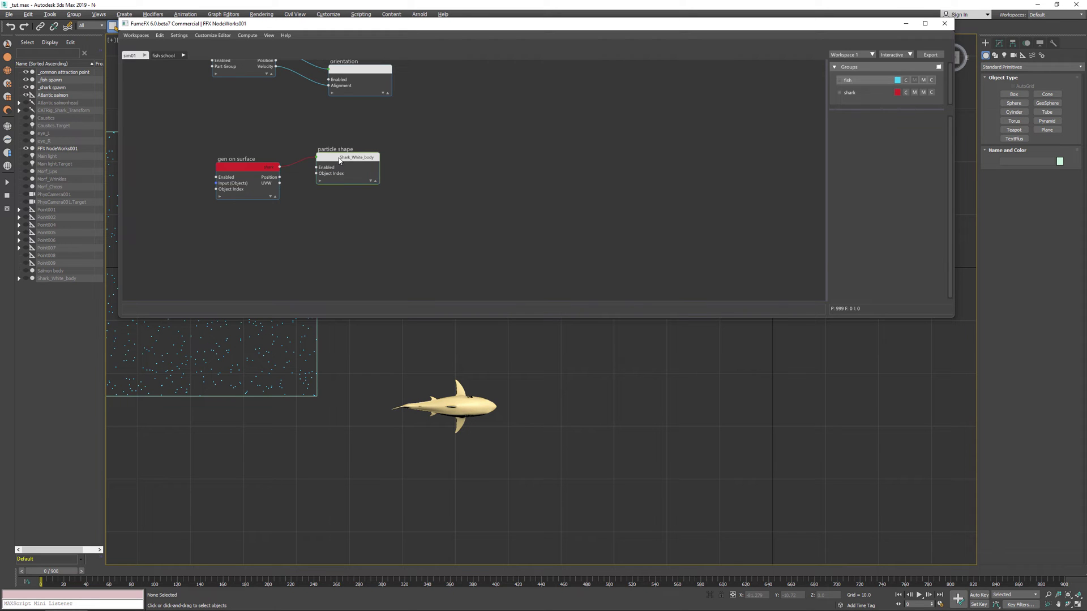
left_click_drag(340, 161, 338, 152)
left_click_drag(280, 174, 333, 214)
type("anim")
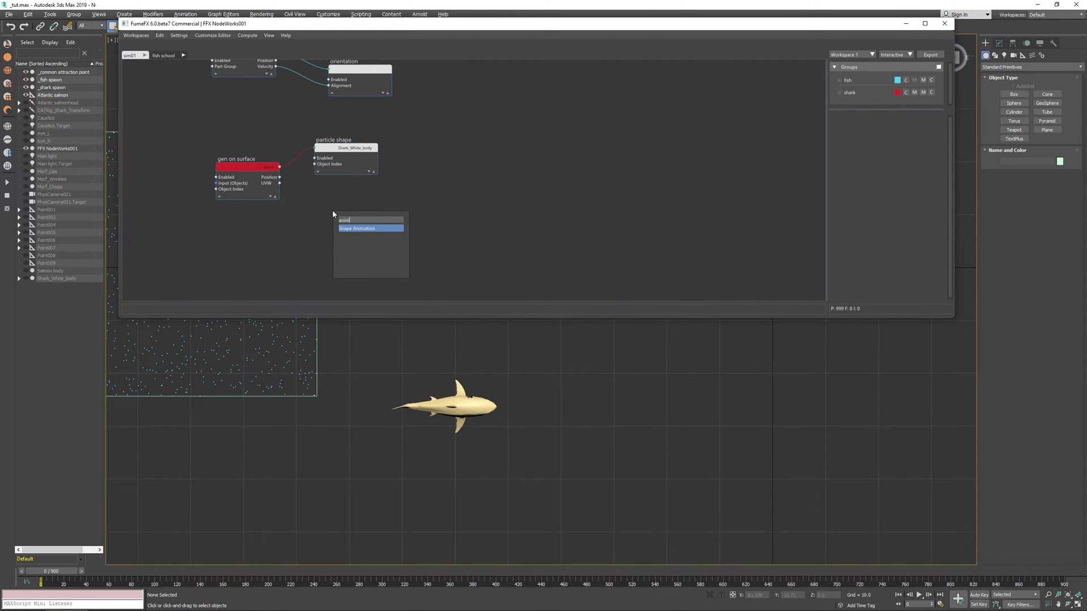
key("Return")
Set the shape animation's Sequence to swim, simulate to frame 122 to check the motion, and return to frame 0
left_click(909, 169)
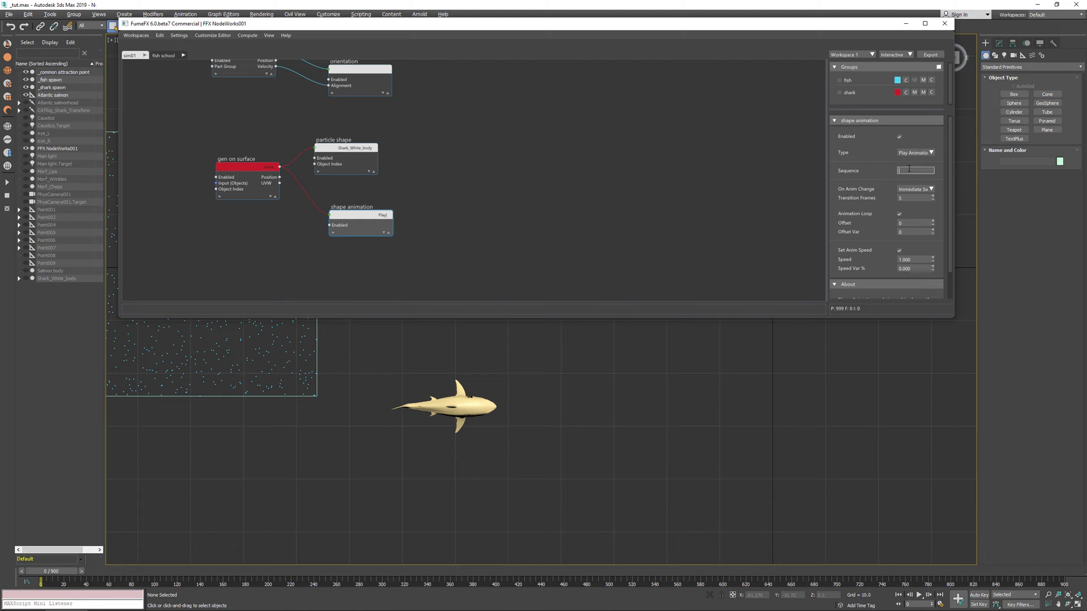
type("swim")
key("Return")
left_click_drag(43, 573, 130, 575)
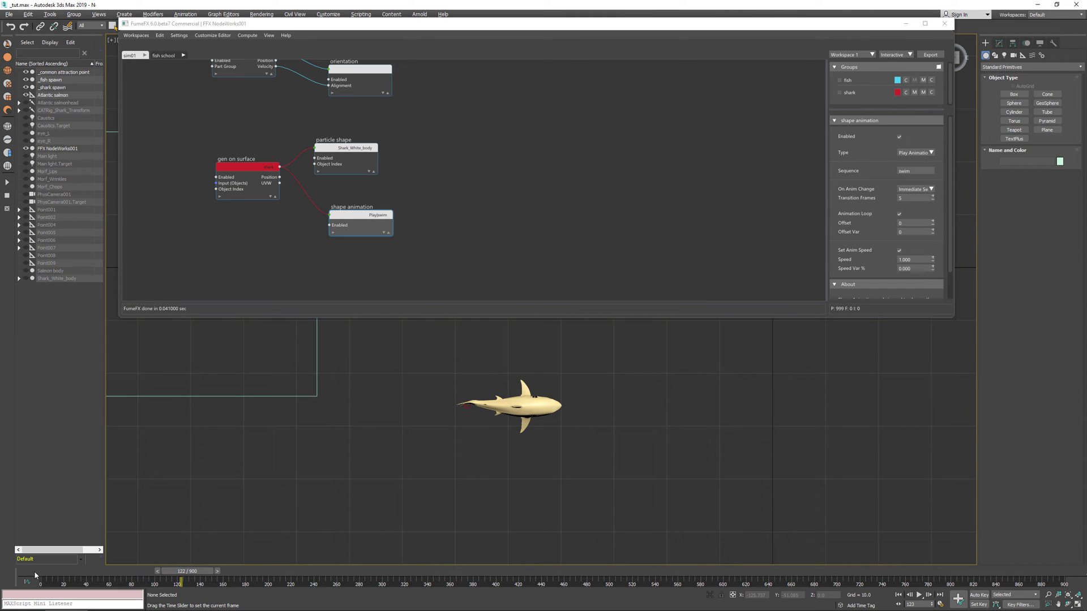
left_click(35, 573)
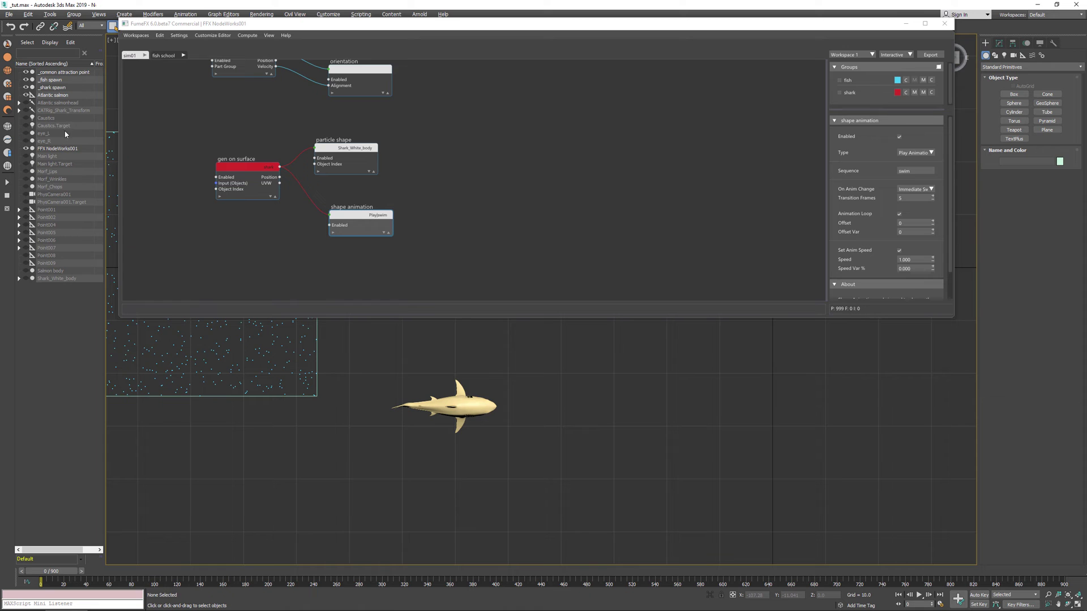
Set the mesh display type of FFX NodeWorks001 to Bounding Box and turn the fish group's mesh display back on
left_click(58, 148)
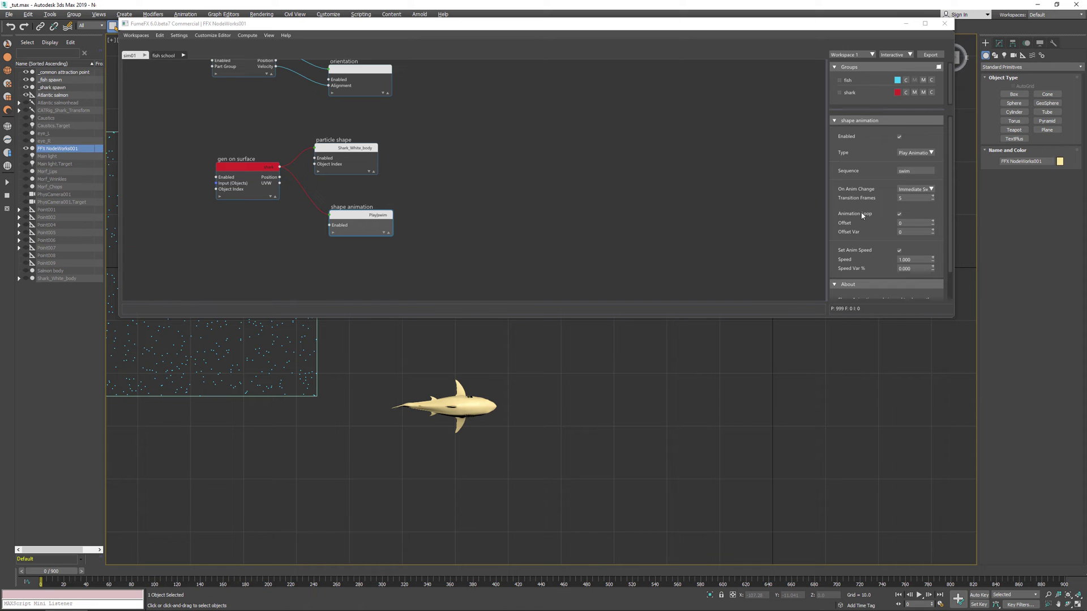
left_click(999, 43)
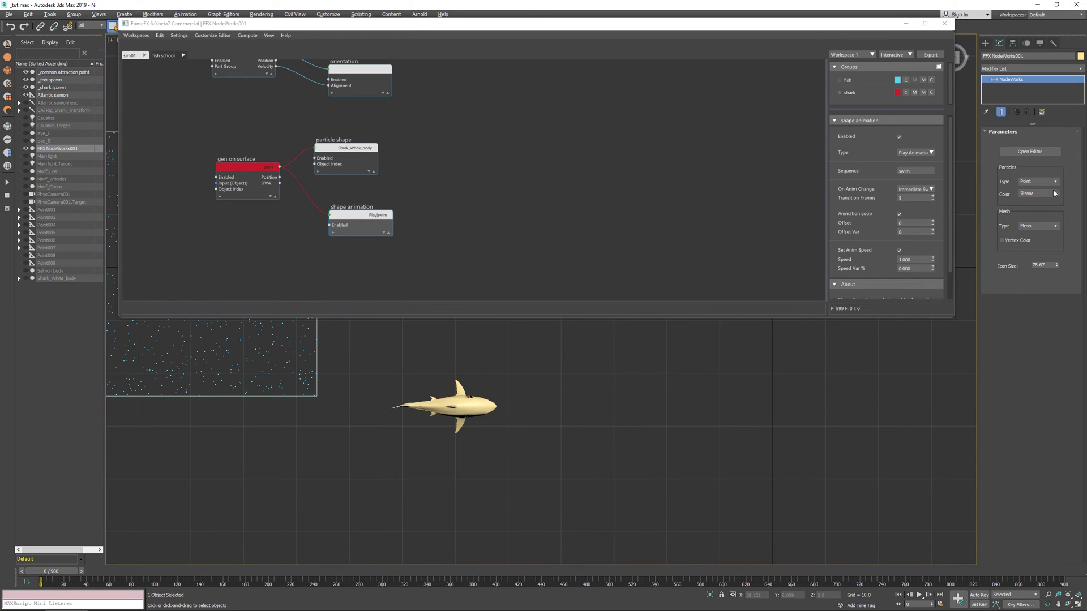
left_click(1057, 225)
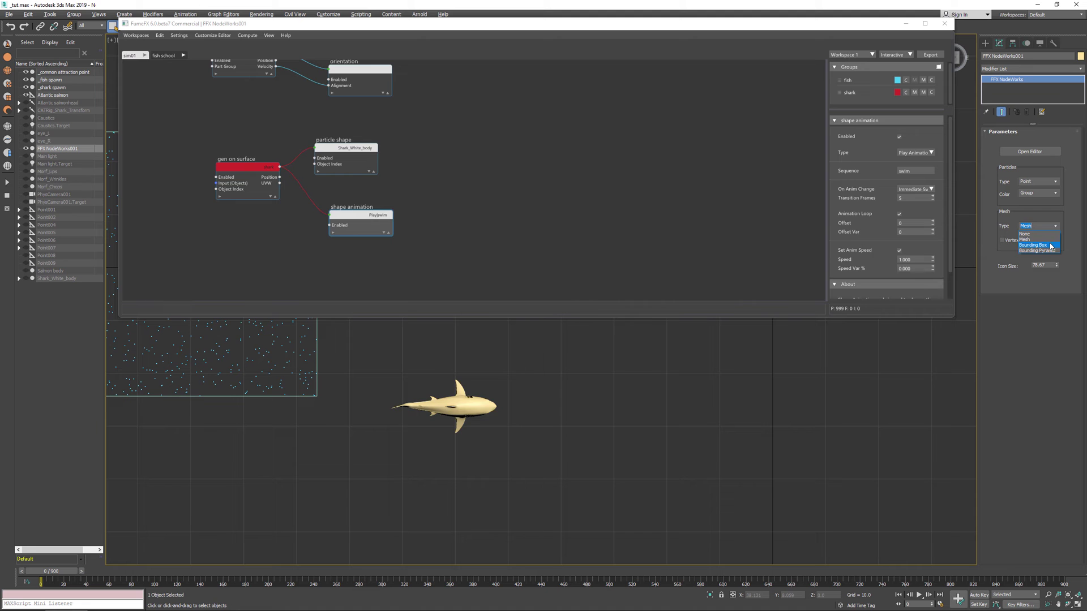
left_click(1050, 248)
left_click(914, 79)
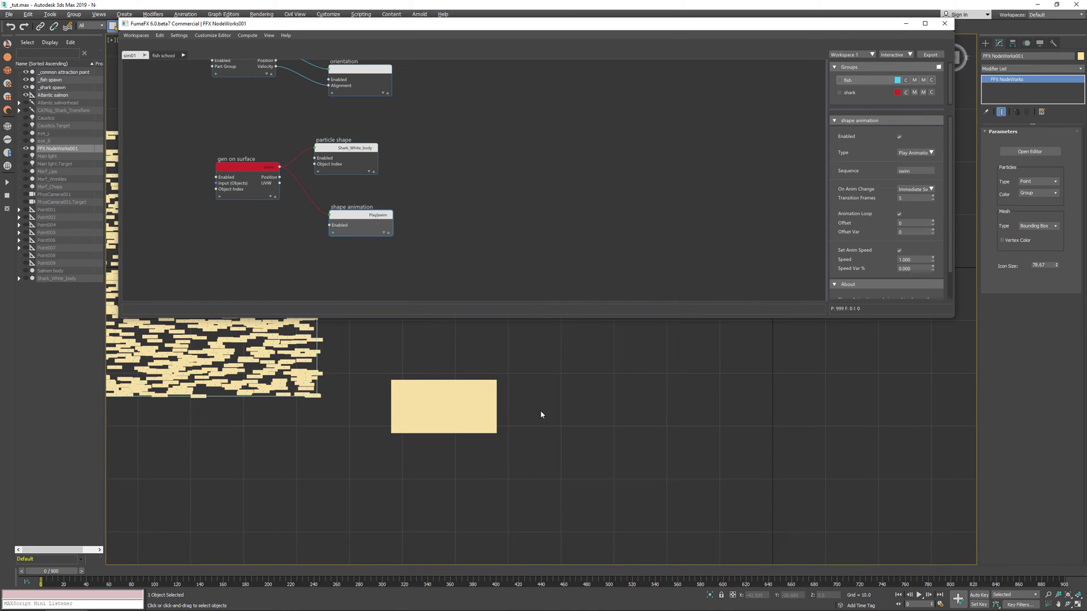
scroll(613, 389, "down", 3)
middle_click_drag(706, 367, 597, 420)
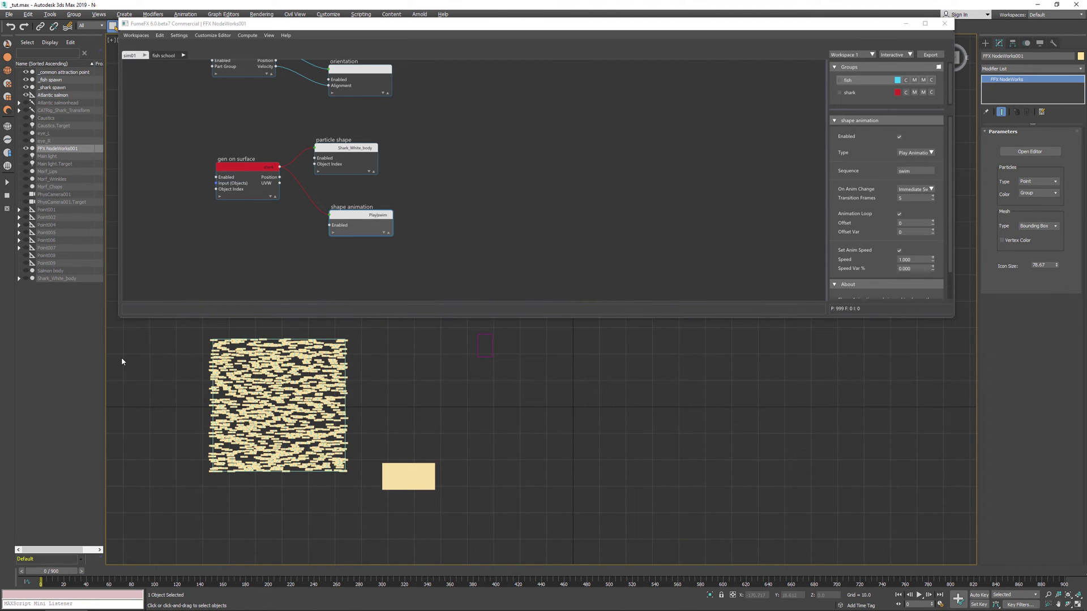
Add a get part group node for shark below the shark nodes, with an orientation node aligned to its Velocity output
middle_click_drag(238, 247, 242, 225)
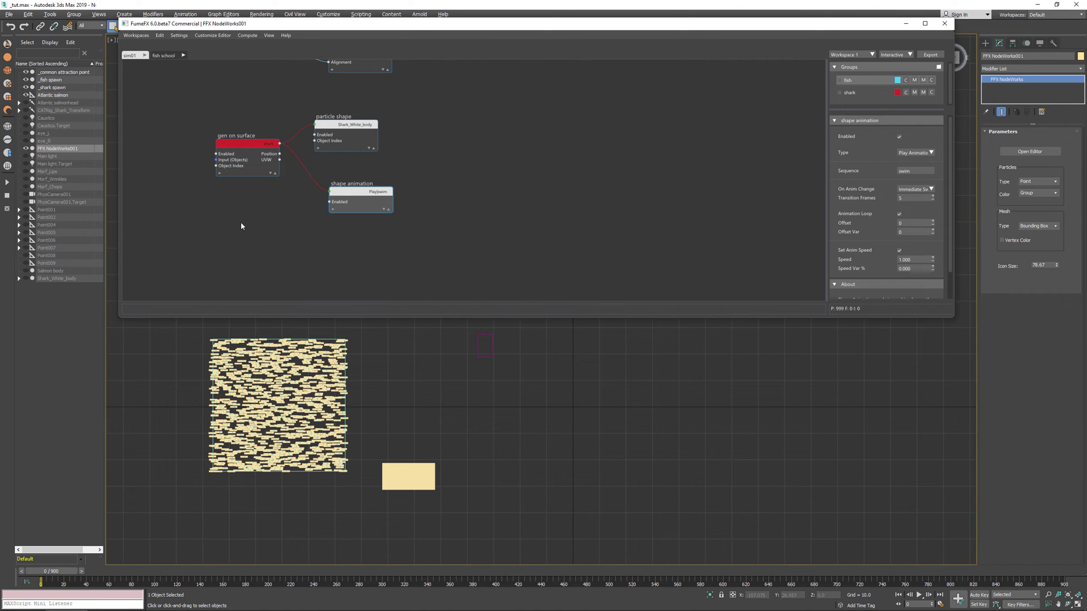
right_click(235, 247)
mouse_move(271, 240)
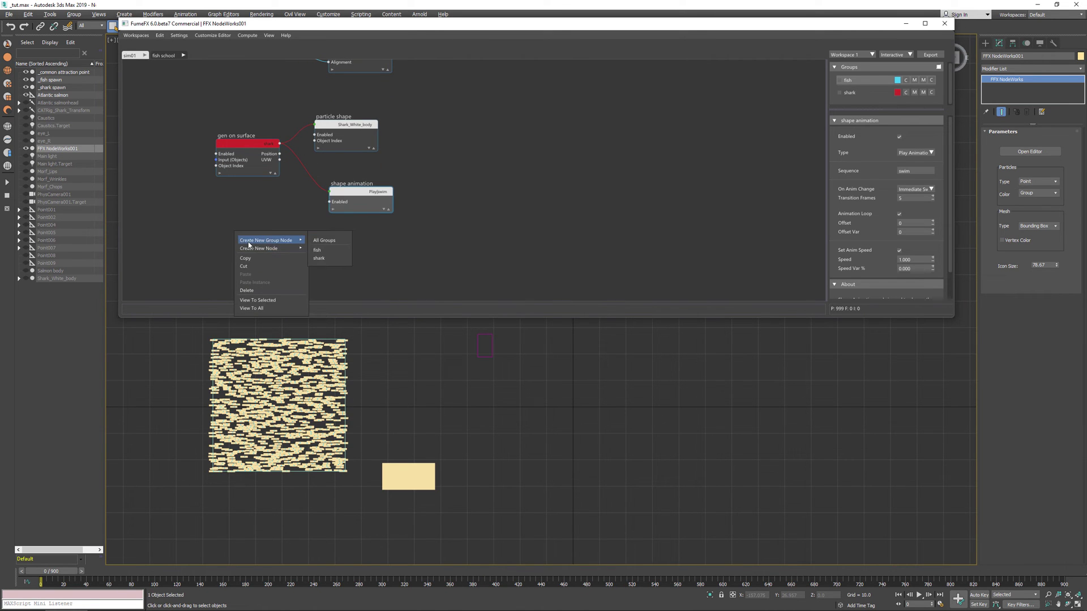
left_click(319, 258)
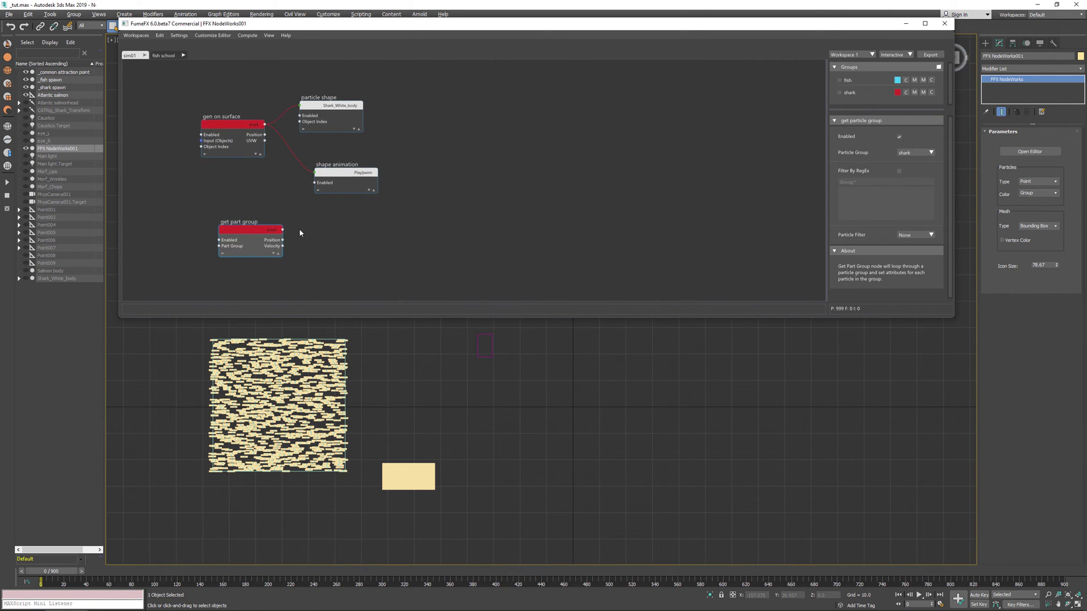
left_click_drag(266, 231, 258, 231)
right_click(315, 249)
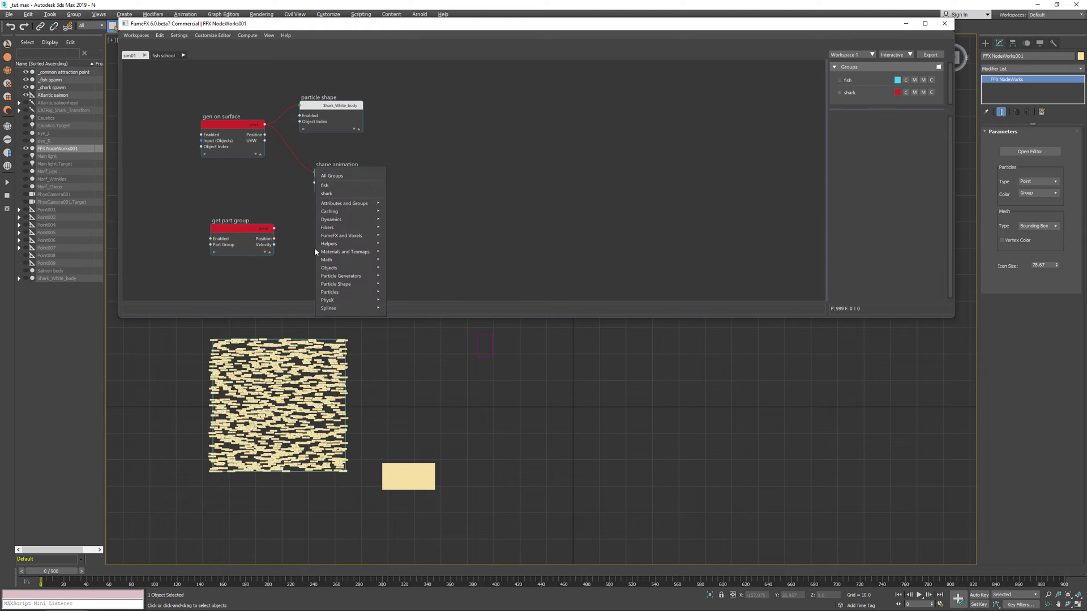
type("orien")
key("Return")
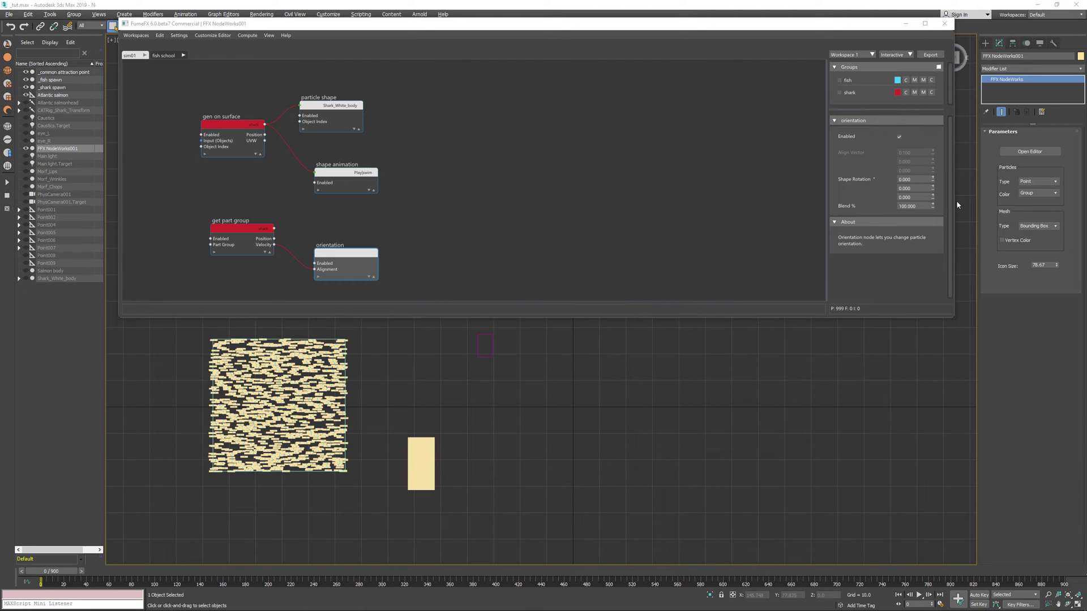
Set the third Shape Rotation value of the shark's orientation node to 90
left_click(914, 197)
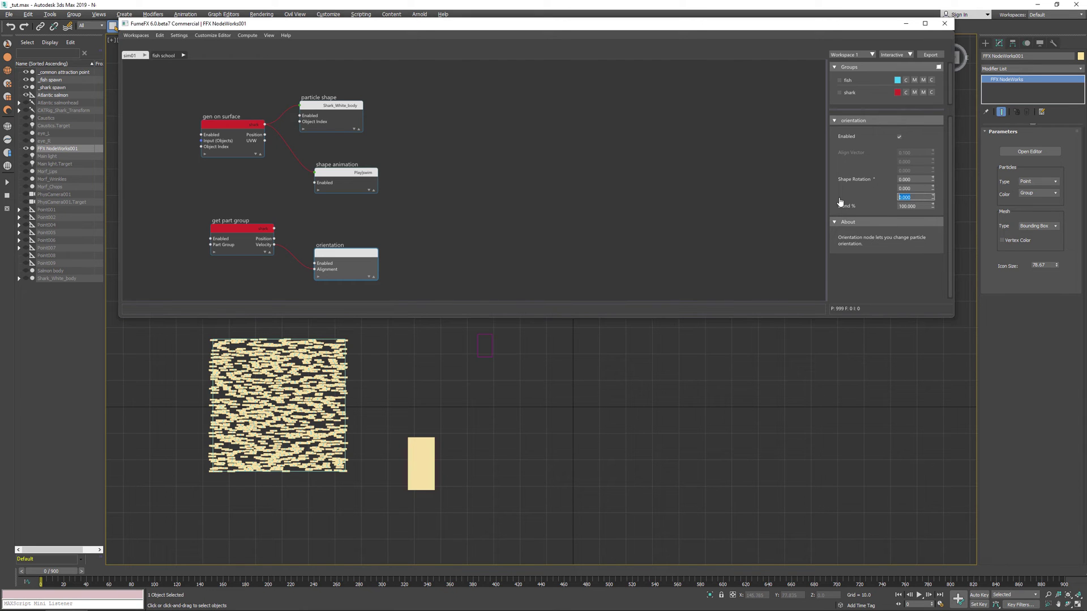
type("90")
key("Return")
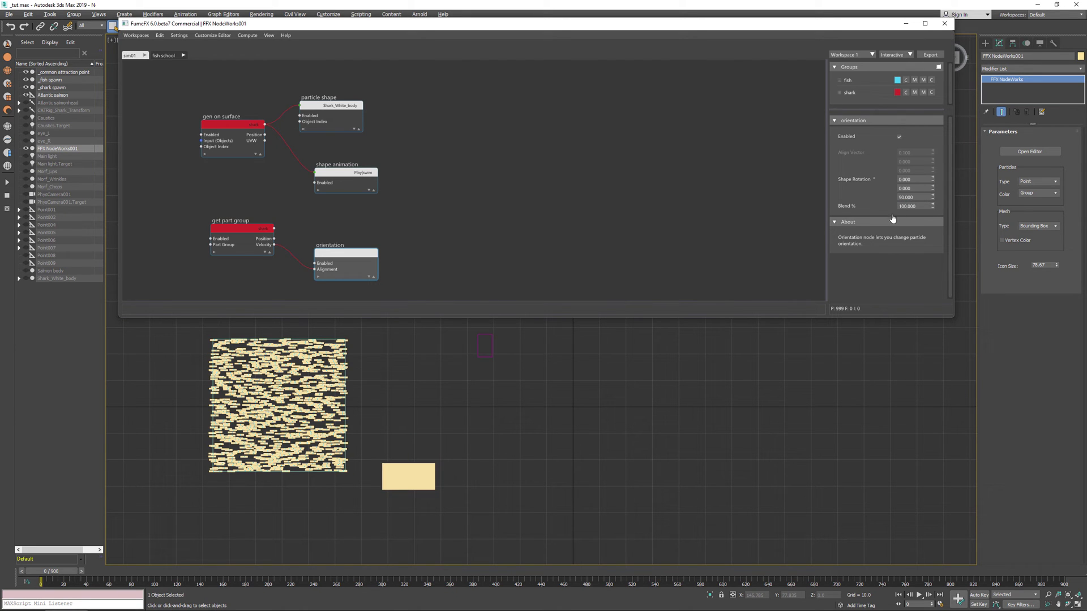
Switch the viewport mesh type to Mesh to check the shark's heading, and restore Bounding Box
left_click(1054, 227)
left_click(1054, 227)
left_click(1046, 240)
left_click(1054, 227)
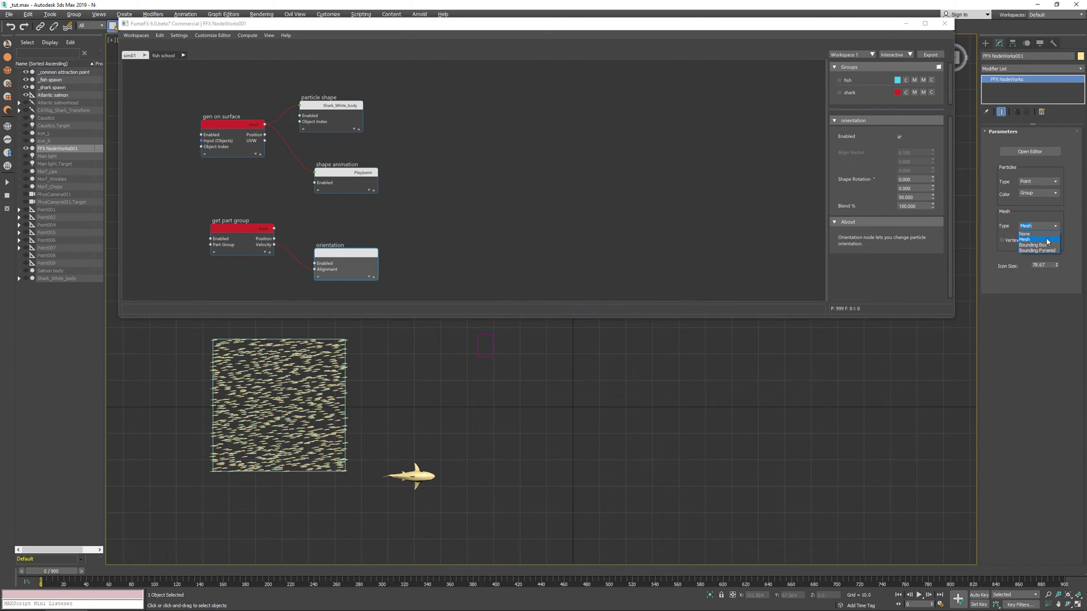
left_click(1047, 245)
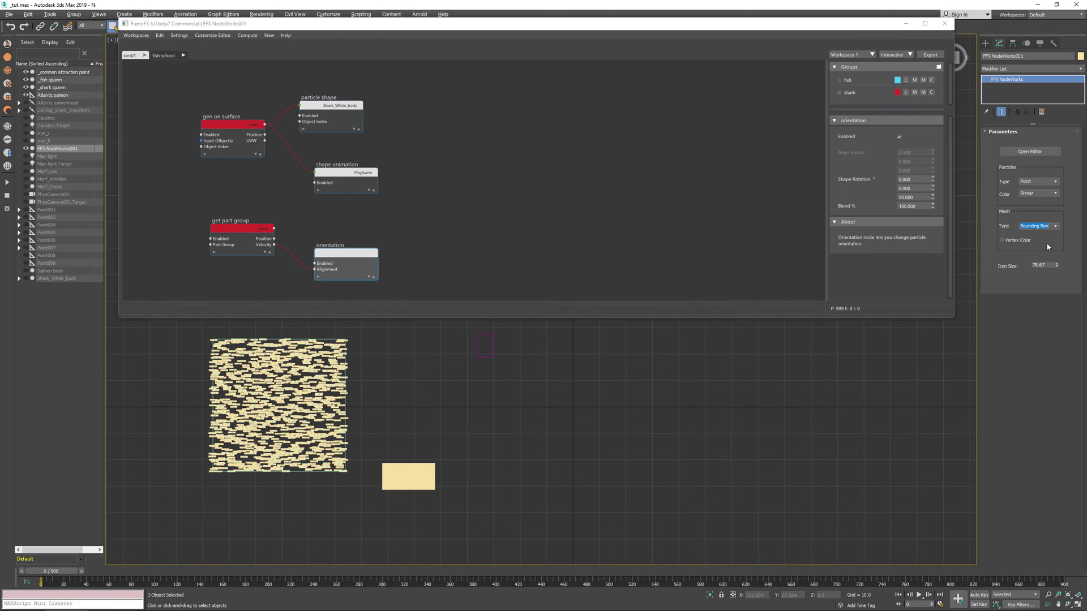
Create a new simulation after fish school and name it shark
left_click(182, 57)
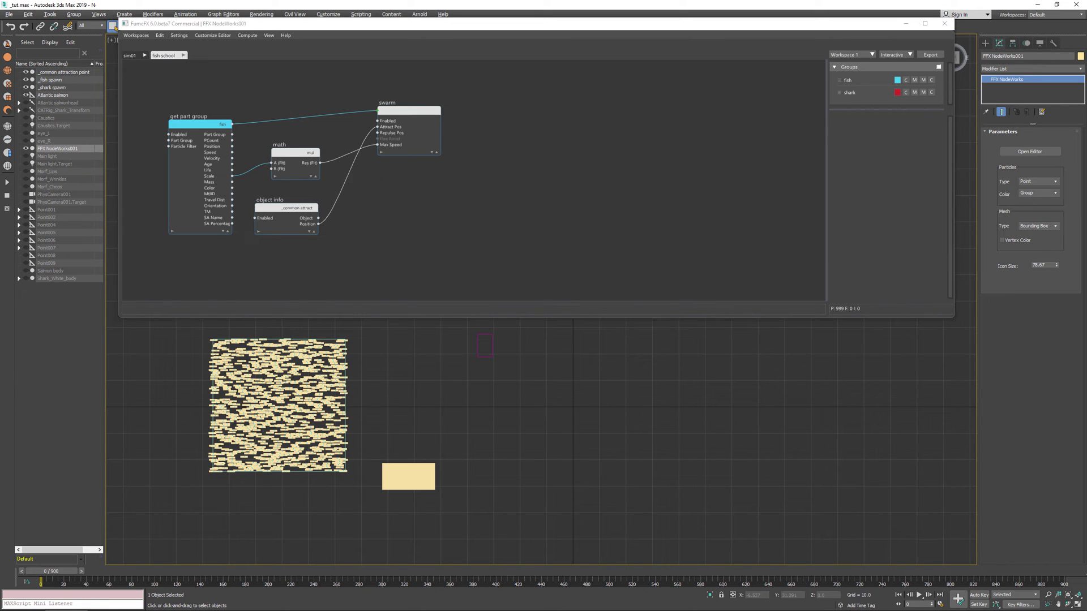
double_click(199, 56)
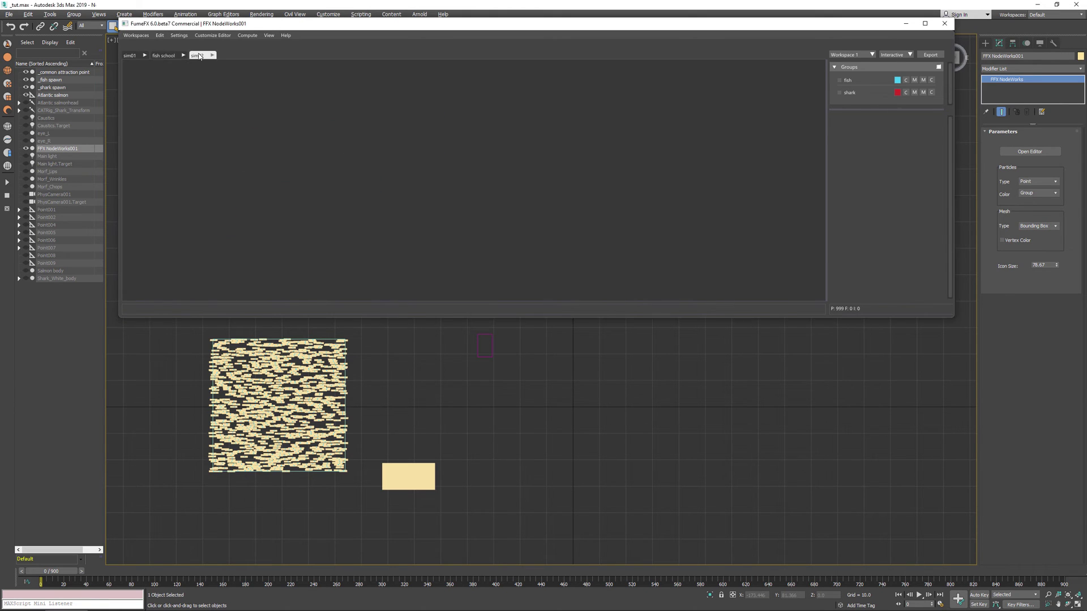
double_click(198, 55)
type("shark")
Add a get part group node for shark and connect its group output to a new swarm node
right_click(232, 128)
mouse_move(251, 136)
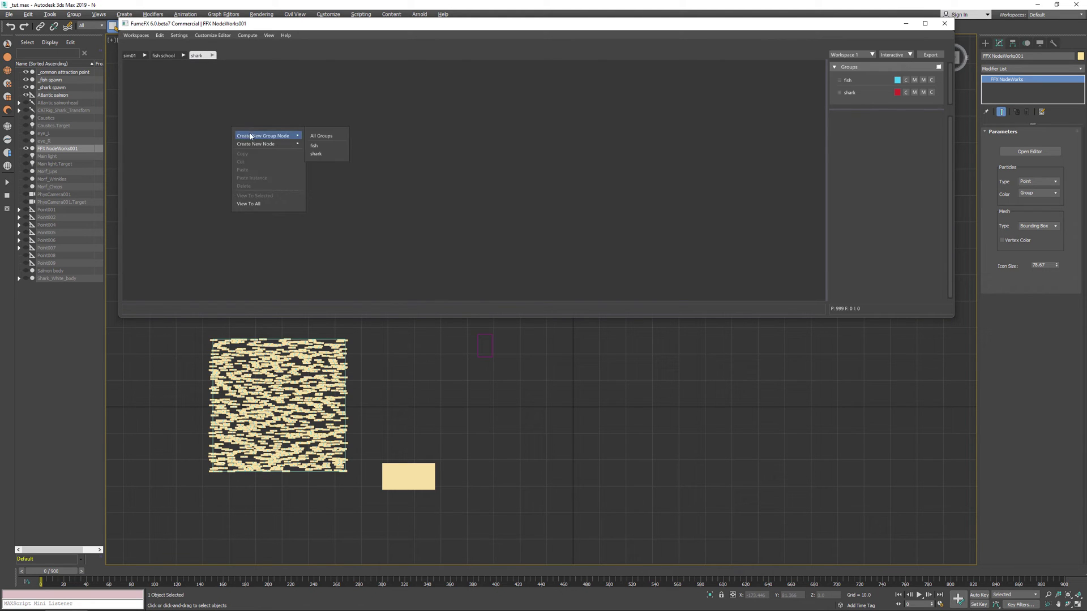
left_click(317, 154)
left_click_drag(291, 132, 429, 149)
type("swarm")
key("Return")
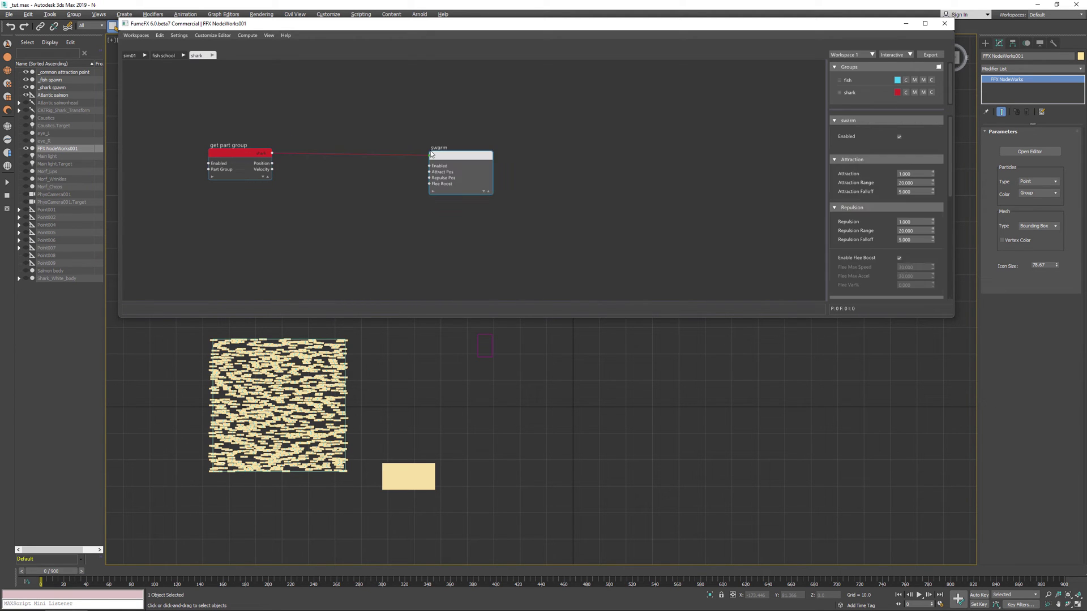
left_click_drag(447, 161, 413, 149)
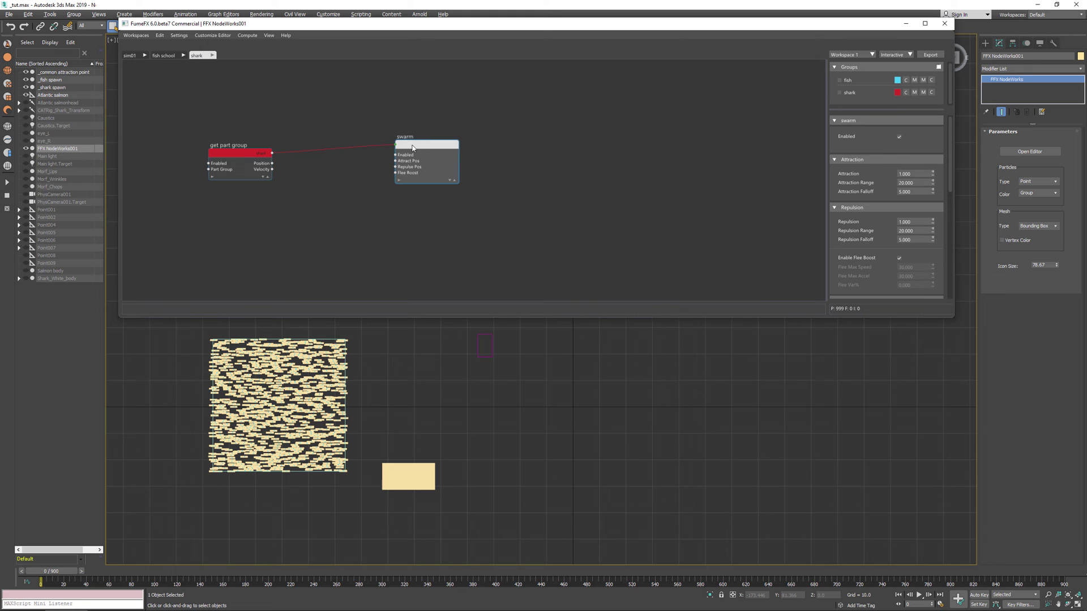
Collapse the swarm node's Repulsion settings and set its Attraction Range to 200
left_click(853, 208)
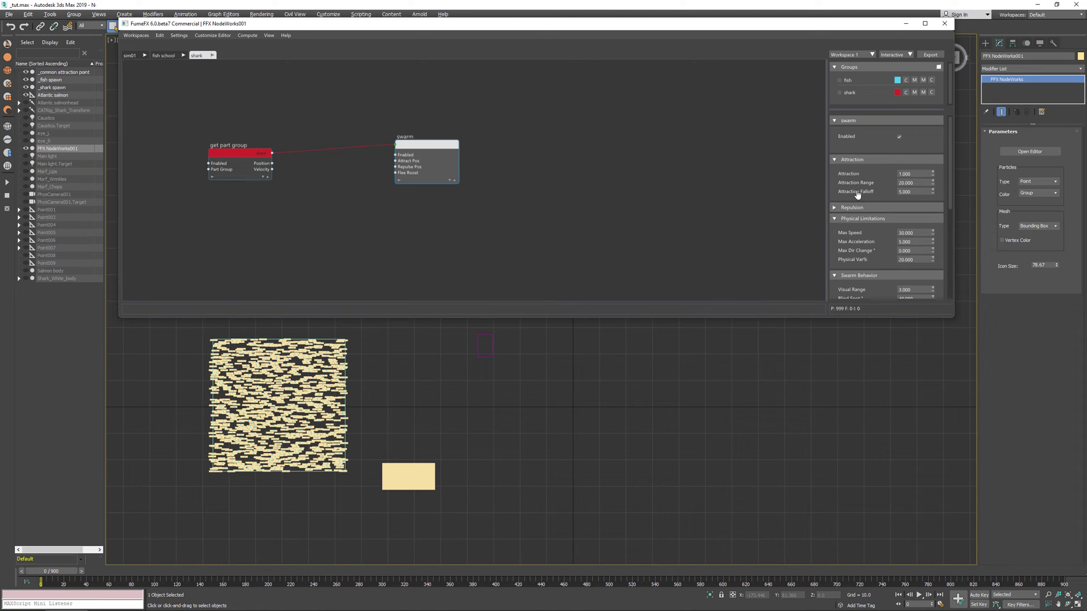
double_click(916, 182)
type("200")
key("Return")
Set the shark swarm's physical limitations to Max Speed 40, Max Acceleration 10 and Max Dir Change 5
scroll(863, 226, "down", 3)
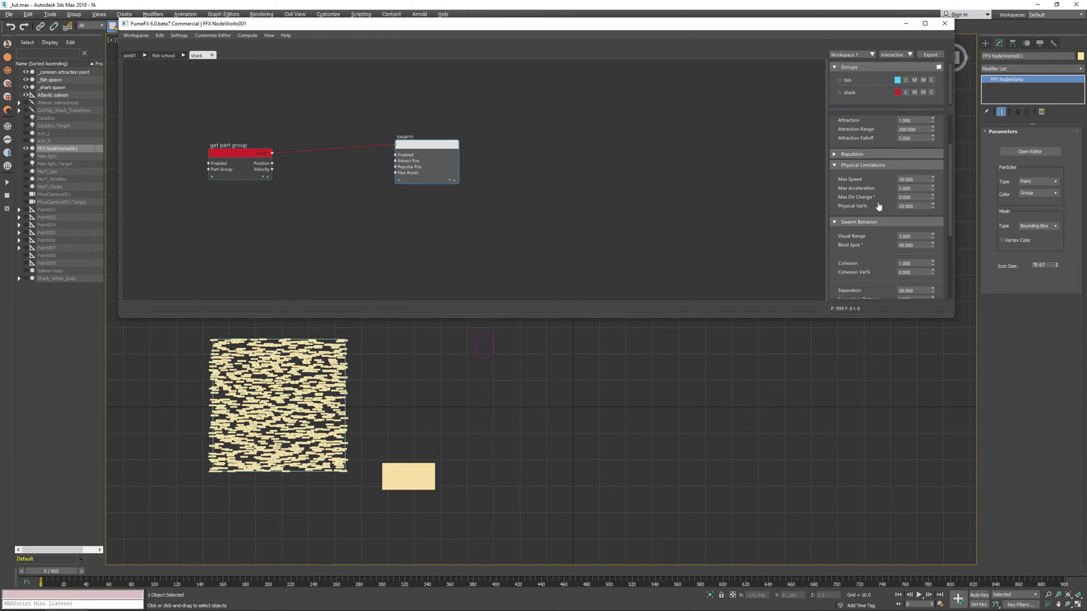
left_click_drag(921, 179, 872, 182)
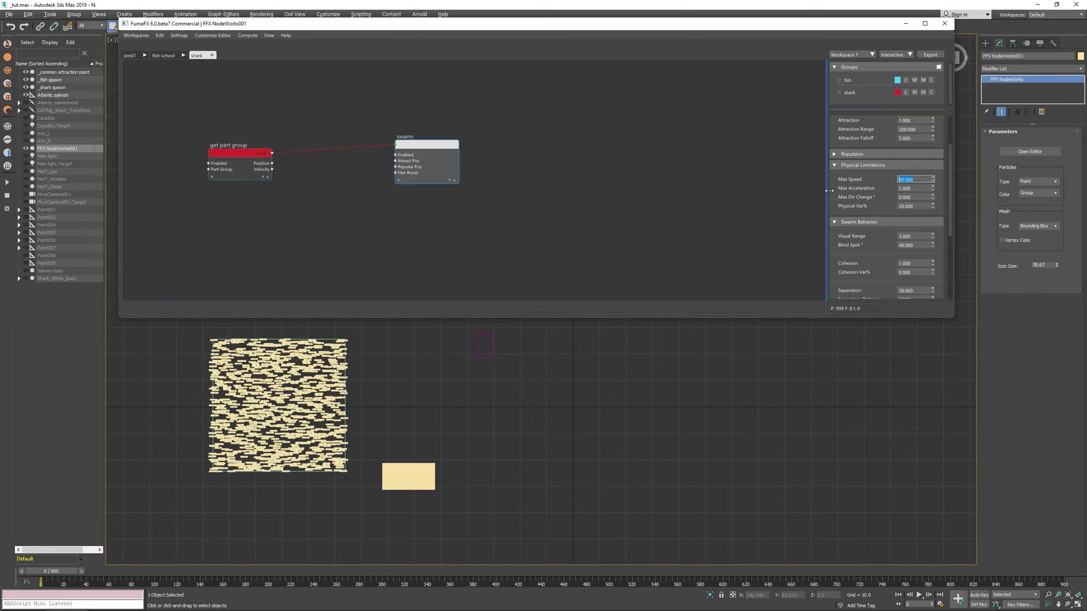
type("40")
key("Return")
double_click(919, 179)
double_click(922, 188)
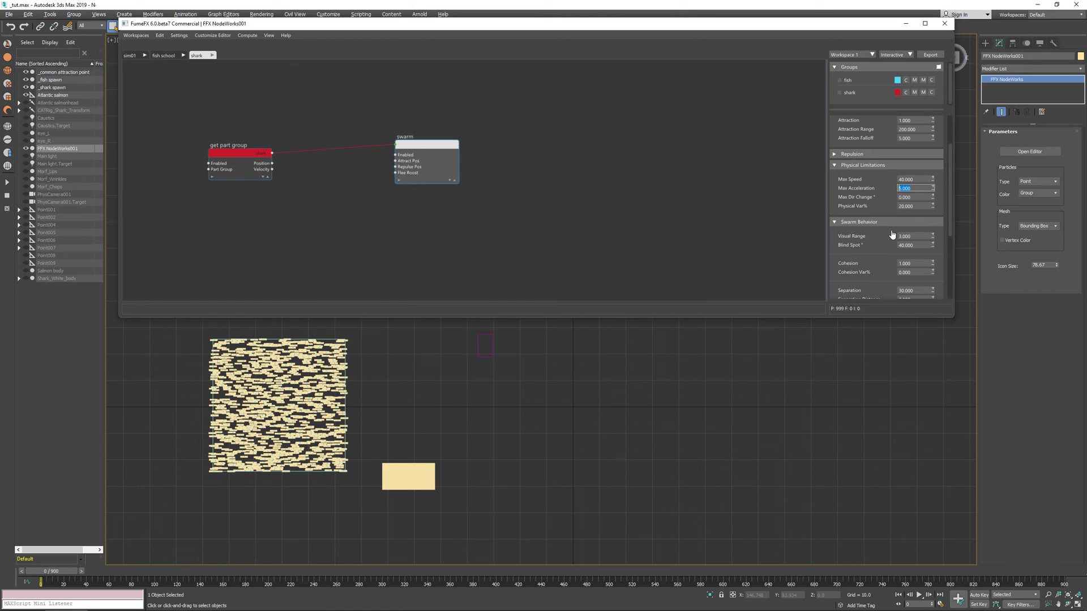
key("Return")
double_click(919, 197)
type("5")
key("Return")
scroll(881, 232, "down", 5)
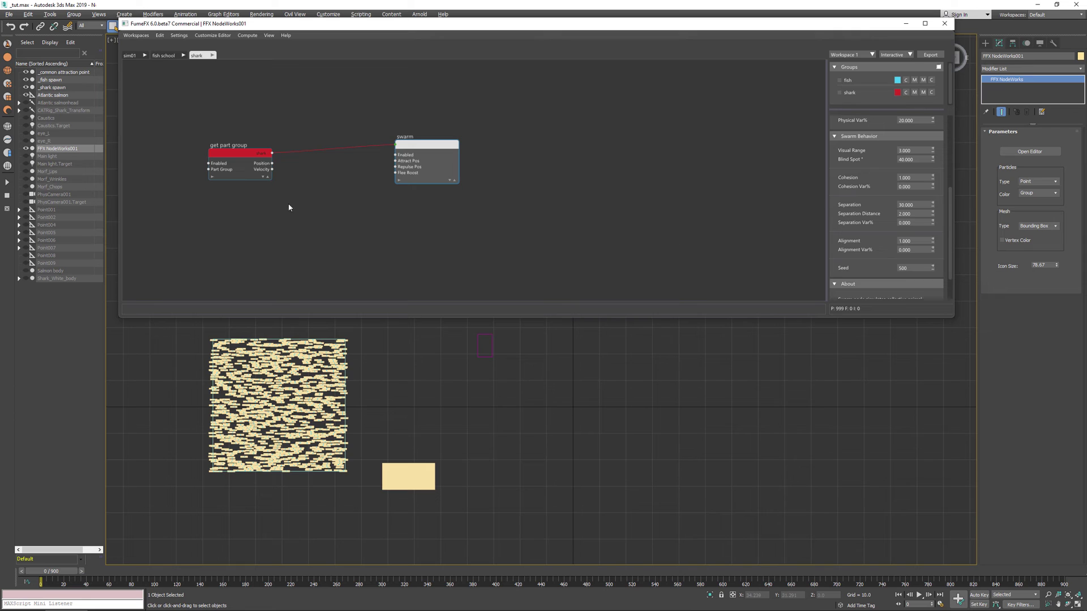
Feed the swarm's Attract Pos from the Position of a new object info node that references the common attraction point
left_click_drag(405, 151, 405, 156)
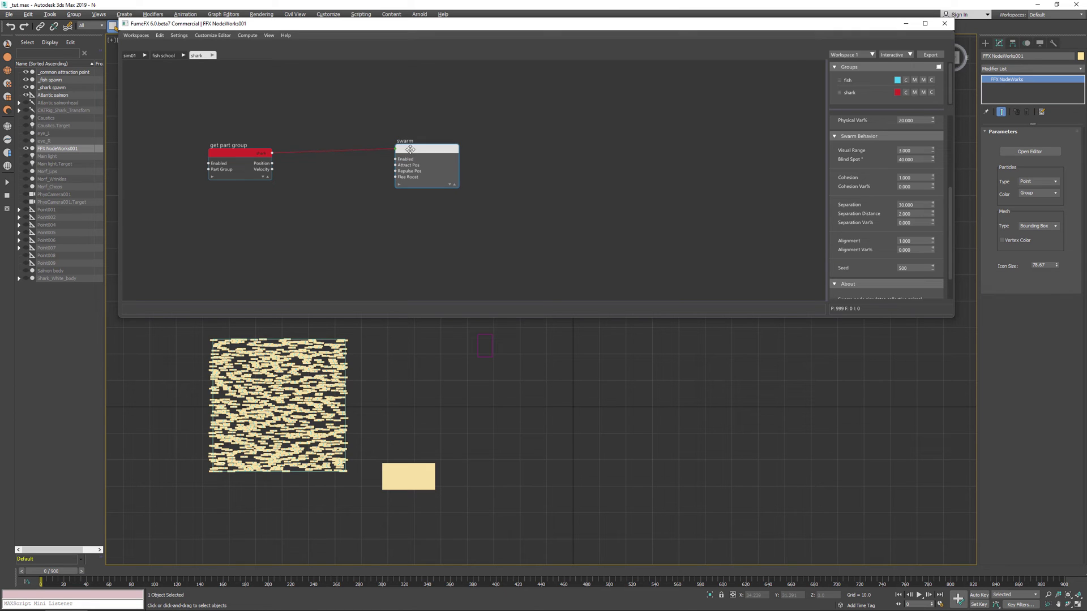
left_click(410, 167)
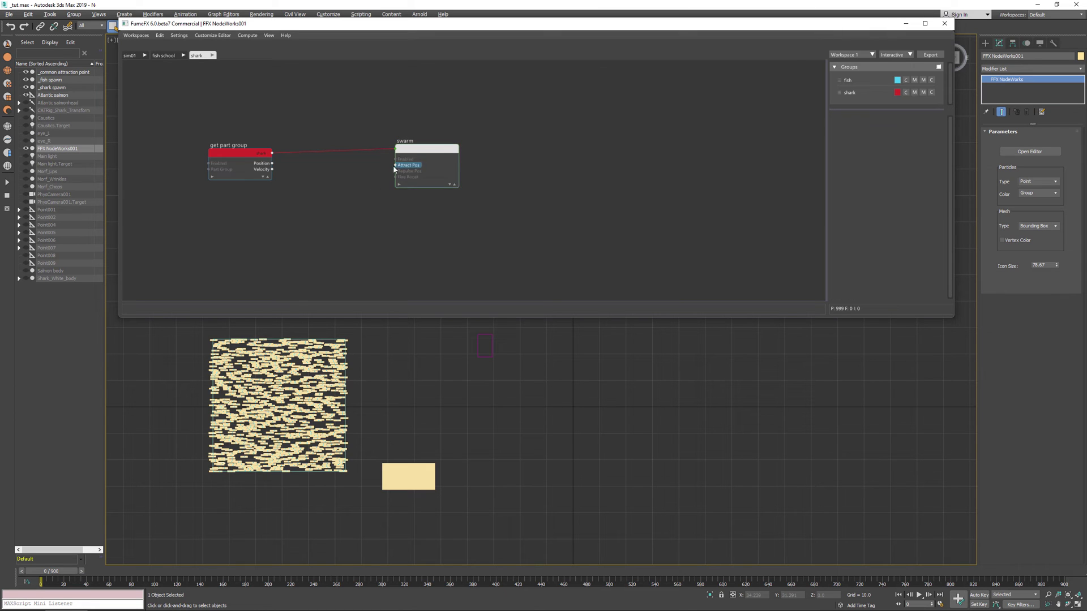
right_click(298, 261)
type("obje")
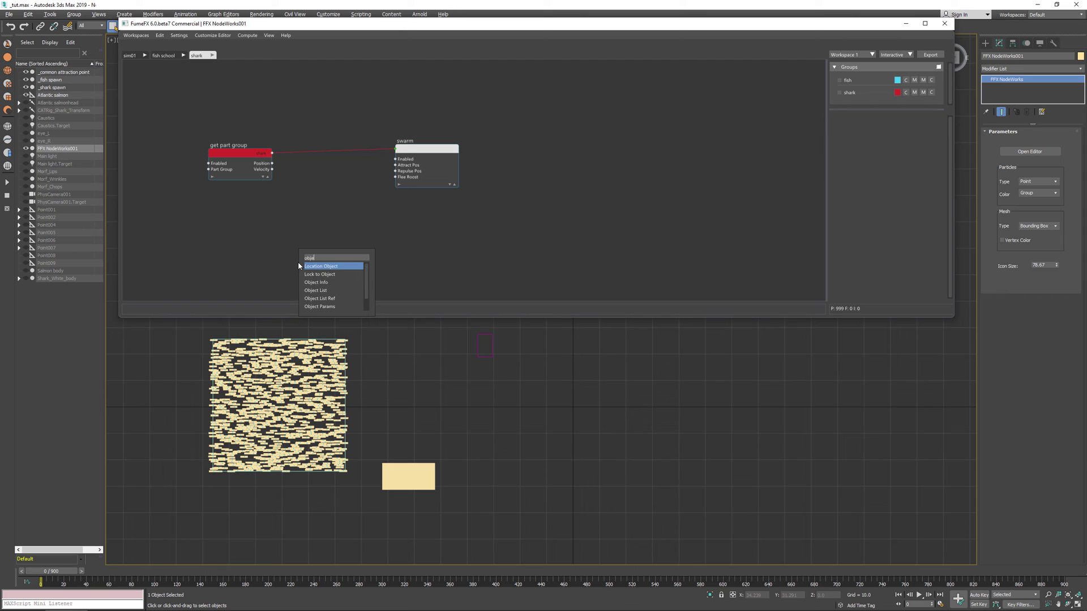
key("Down")
key("Down")
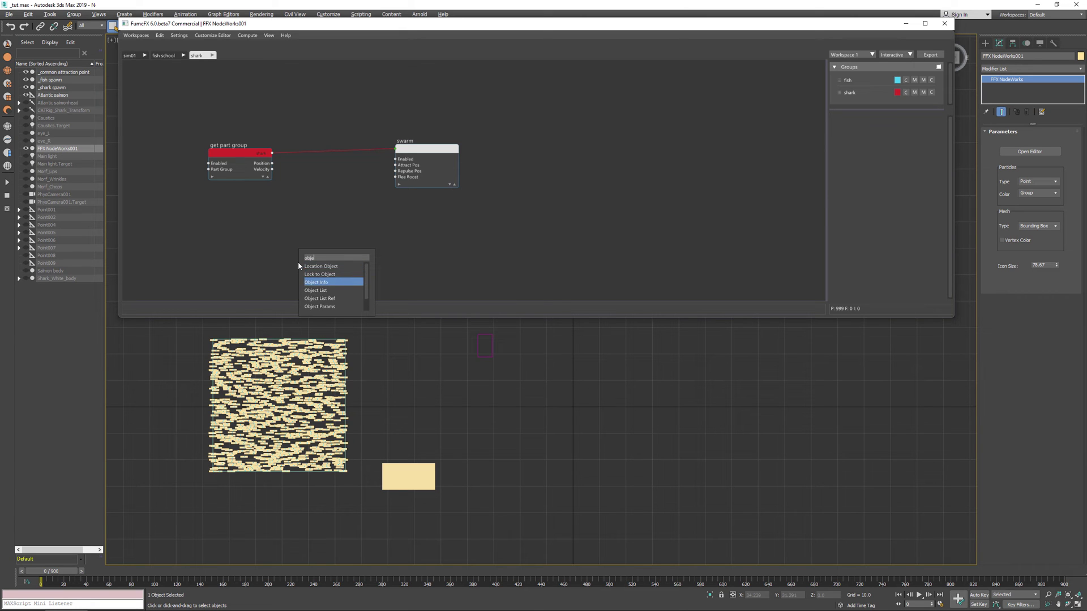
key("Return")
left_click(893, 170)
left_click(489, 354)
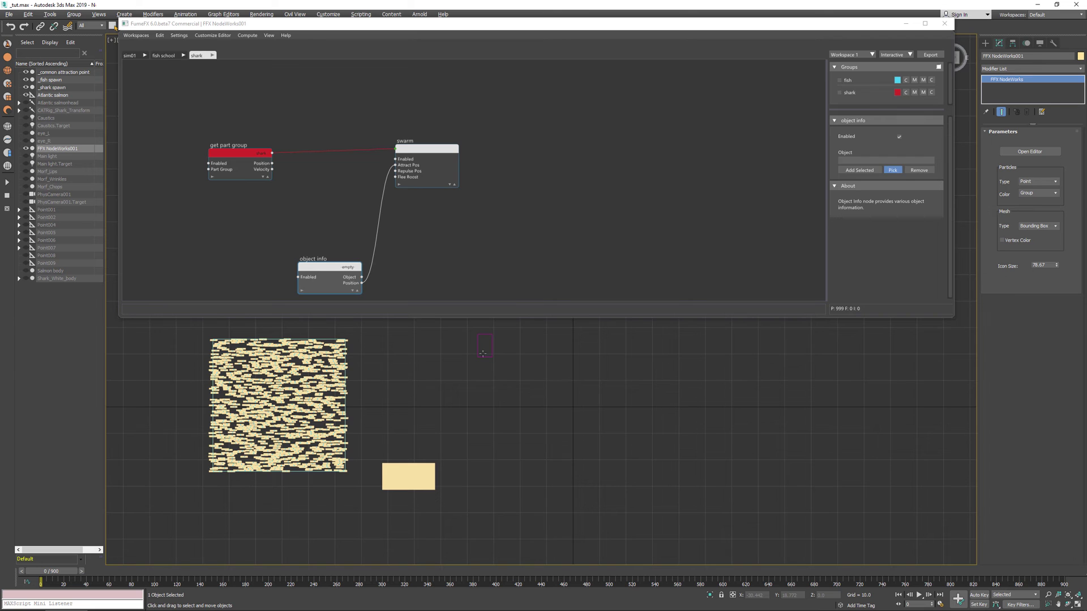
left_click_drag(339, 265, 317, 249)
Preview the shark's motion along the timeline, return to frame 0 and review the swarm node's parameters
left_click(434, 150)
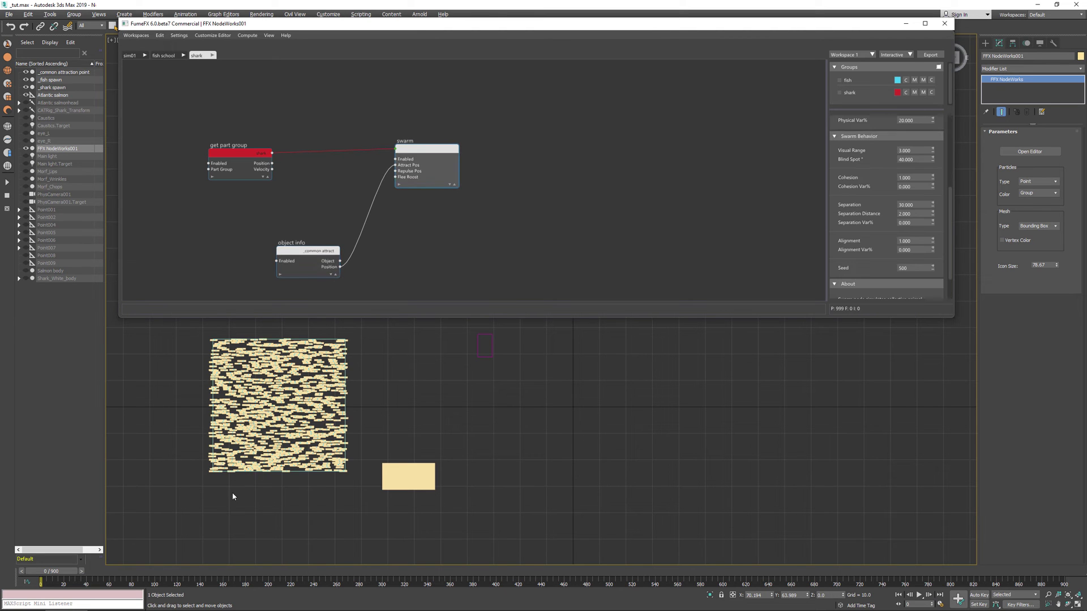
left_click_drag(68, 574, 140, 579)
left_click_drag(47, 572, 32, 571)
scroll(853, 251, "down", 1)
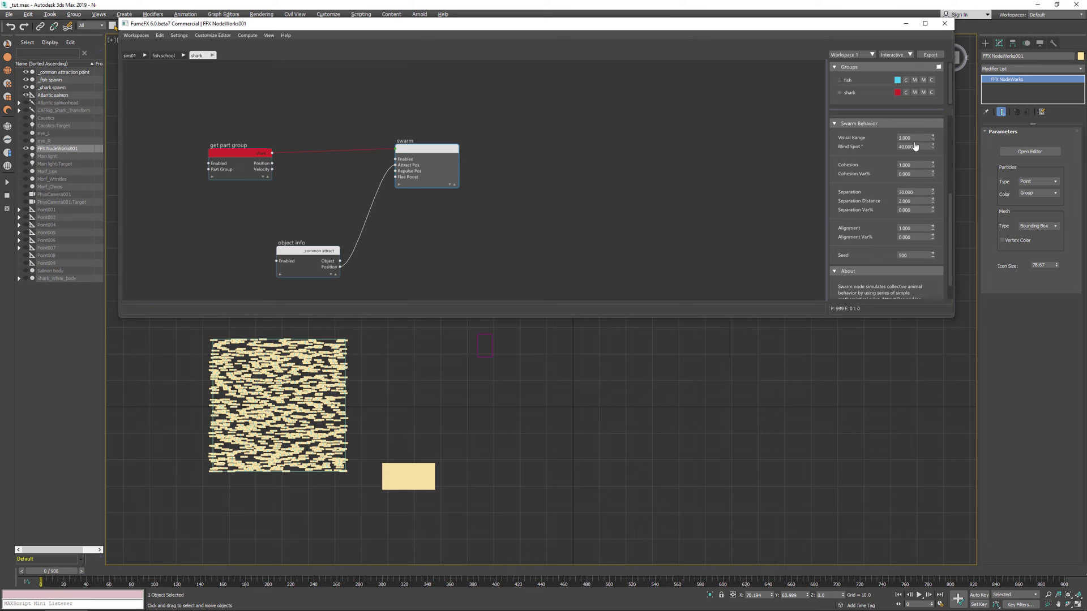
scroll(867, 182, "up", 4)
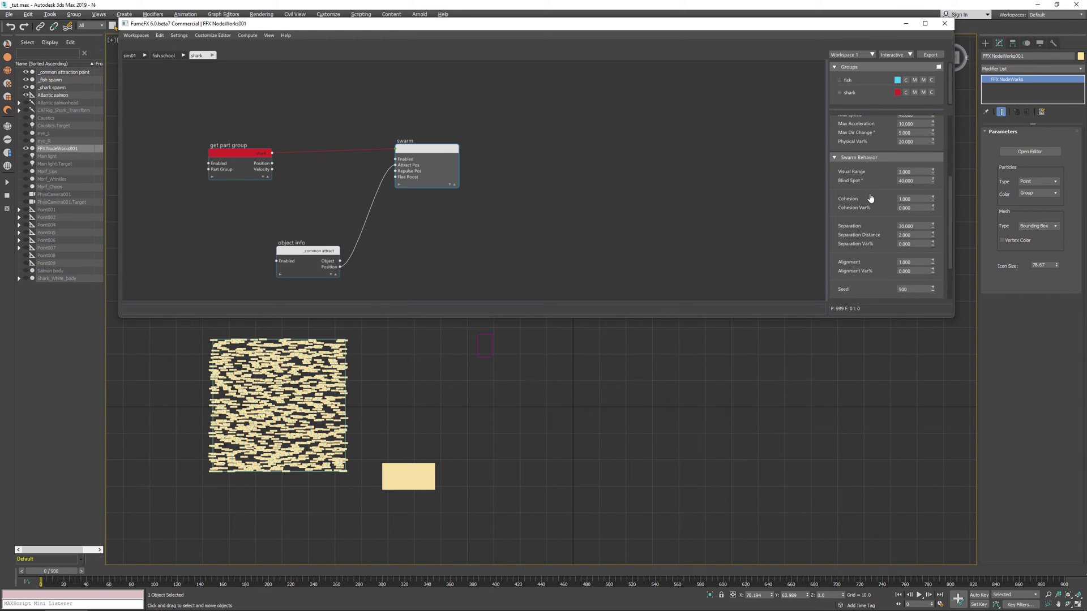
scroll(881, 198, "up", 2)
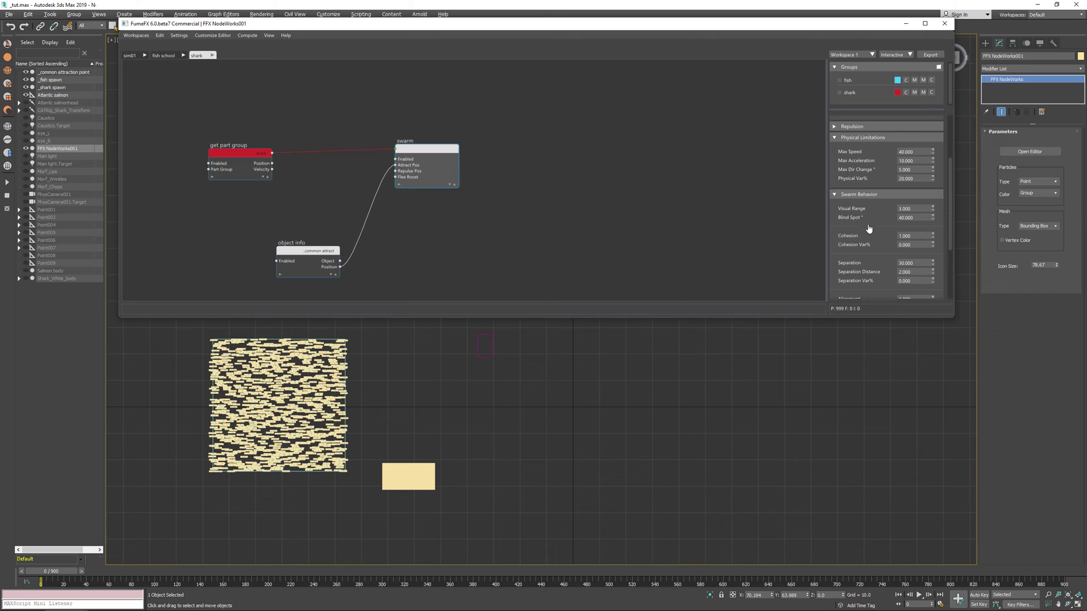
scroll(869, 228, "up", 1)
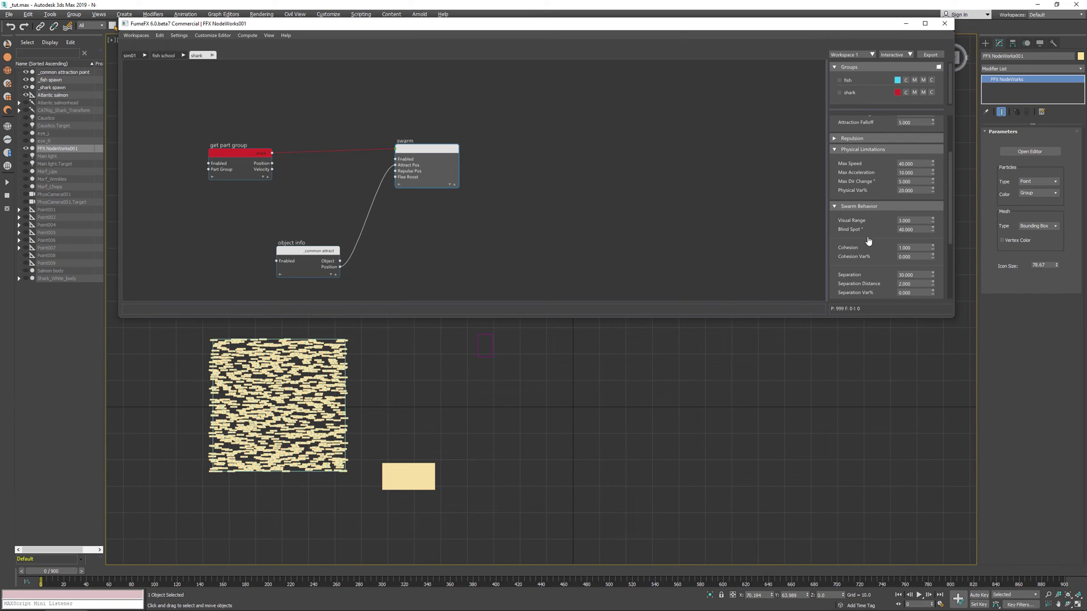
Spread the get part group and swarm nodes apart and connect a new neighbours node to the shark group output
left_click_drag(242, 151, 175, 144)
left_click_drag(444, 154, 470, 145)
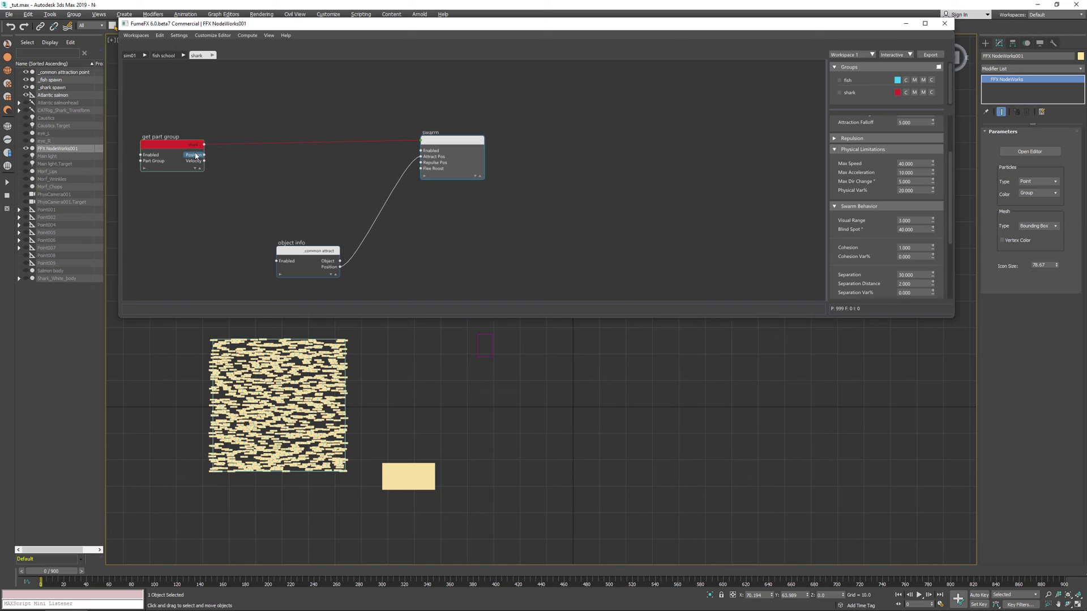
left_click_drag(202, 146, 277, 185)
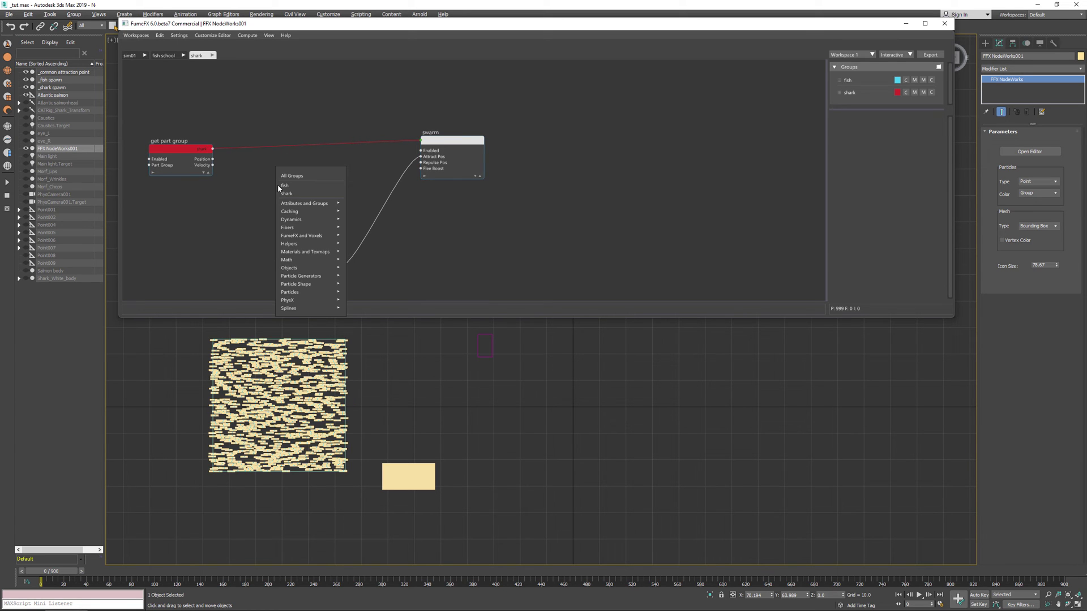
type("neighb")
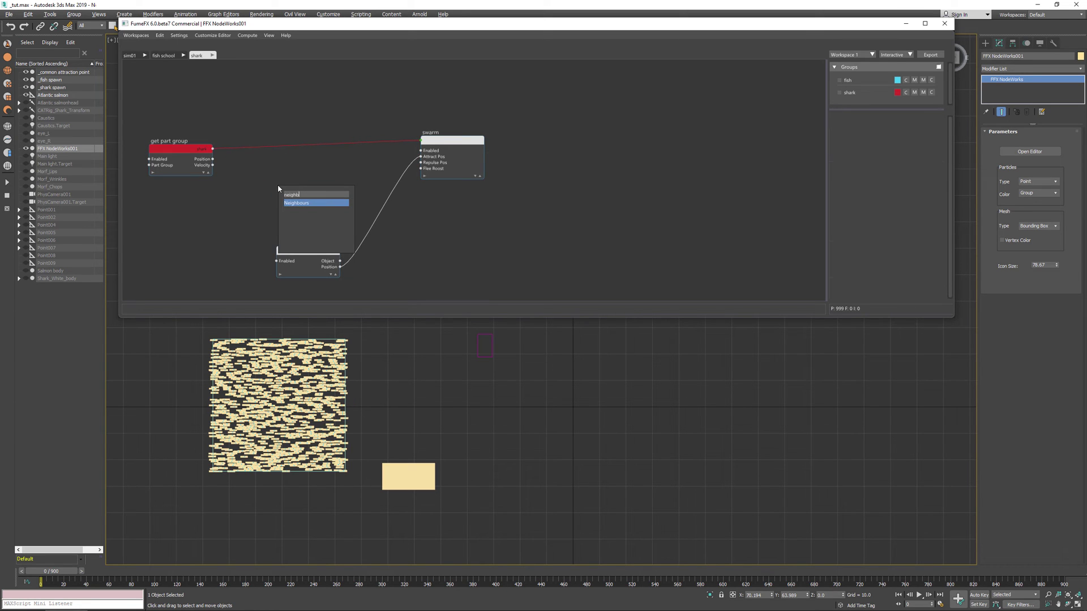
key("Return")
left_click_drag(296, 187, 286, 176)
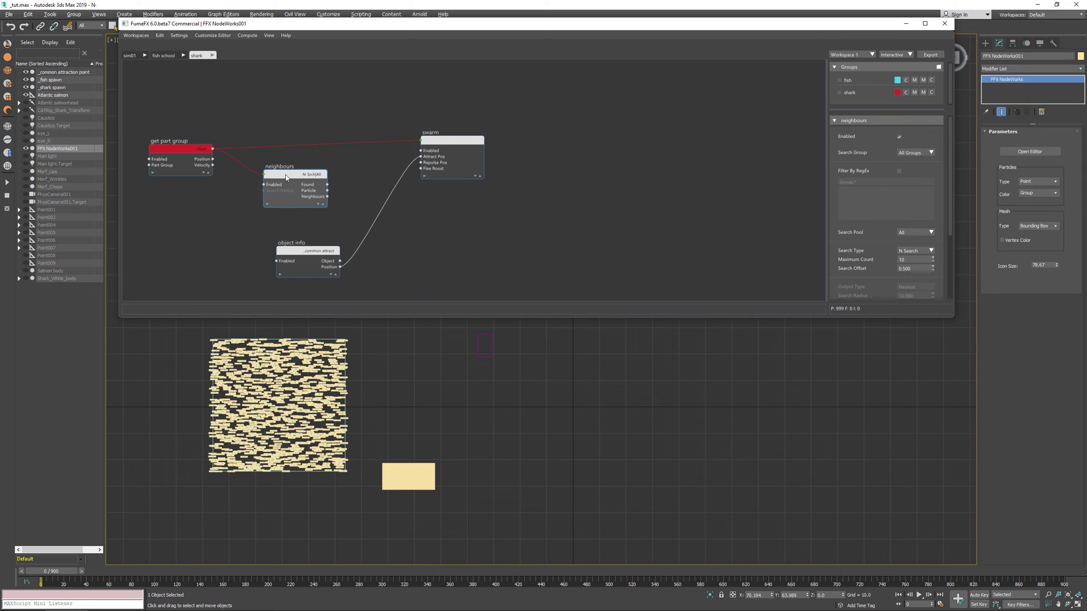
Set the neighbours node's Search Group to fish and its Search Type to Radius Search
left_click(923, 153)
left_click(921, 175)
scroll(872, 266, "down", 2)
scroll(873, 193, "down", 1)
left_click(931, 172)
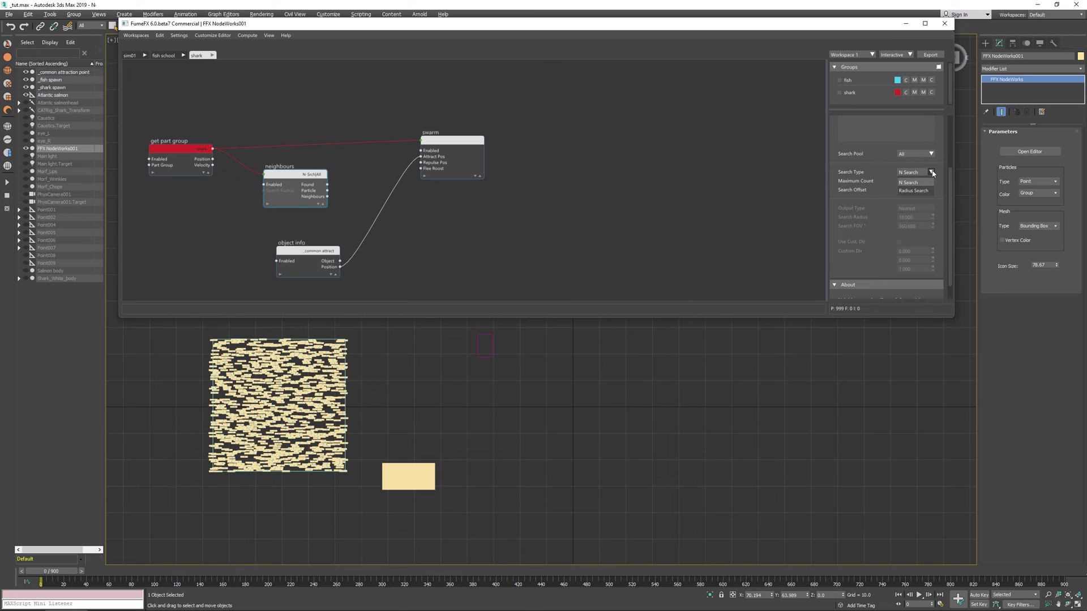
left_click(919, 191)
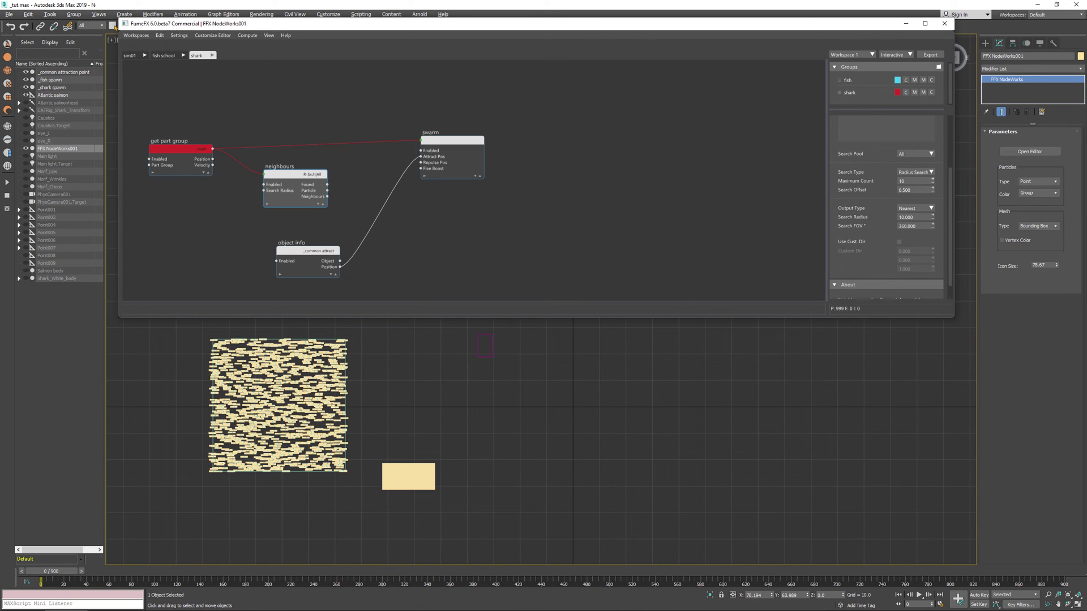
left_click(115, 27)
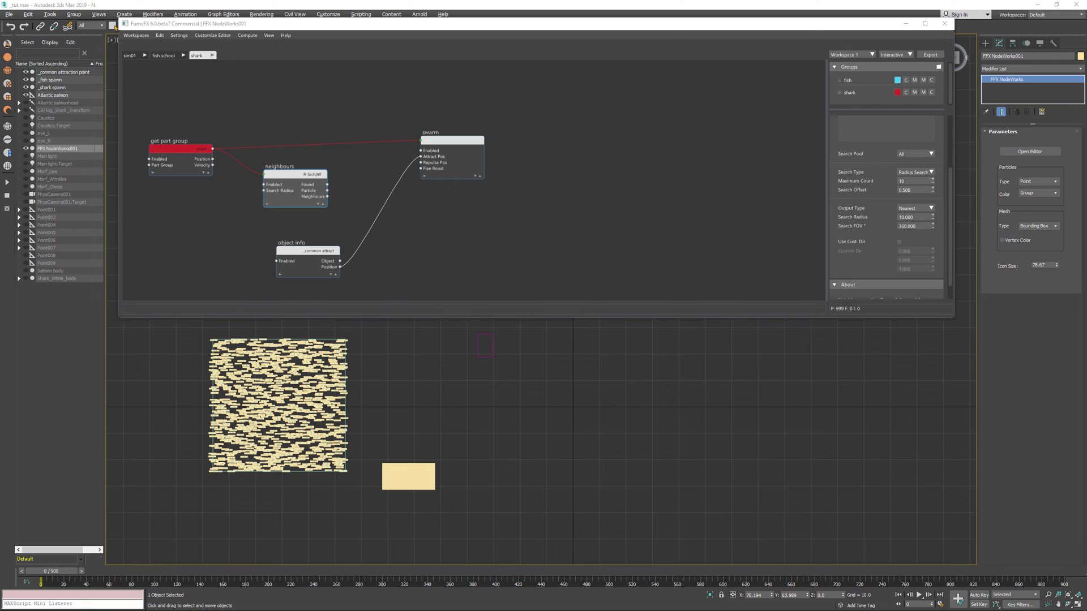
Set the neighbours node's Maximum Count to 1, Search Radius to 60 and Search FOV to 270
left_click(925, 181)
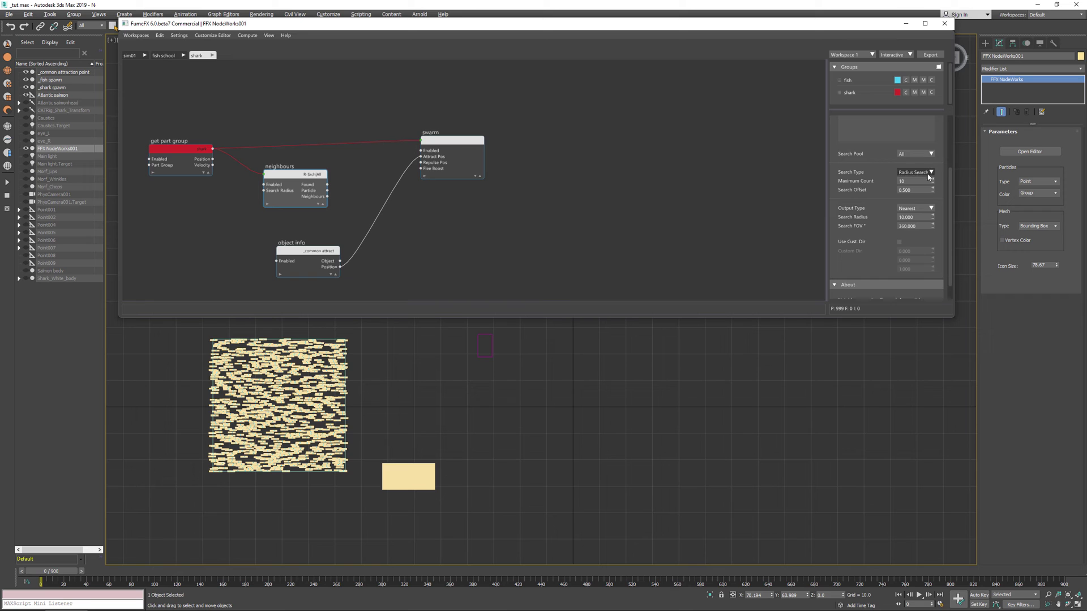
left_click_drag(925, 182, 882, 191)
type("1")
left_click(919, 218)
left_click_drag(896, 220, 831, 231)
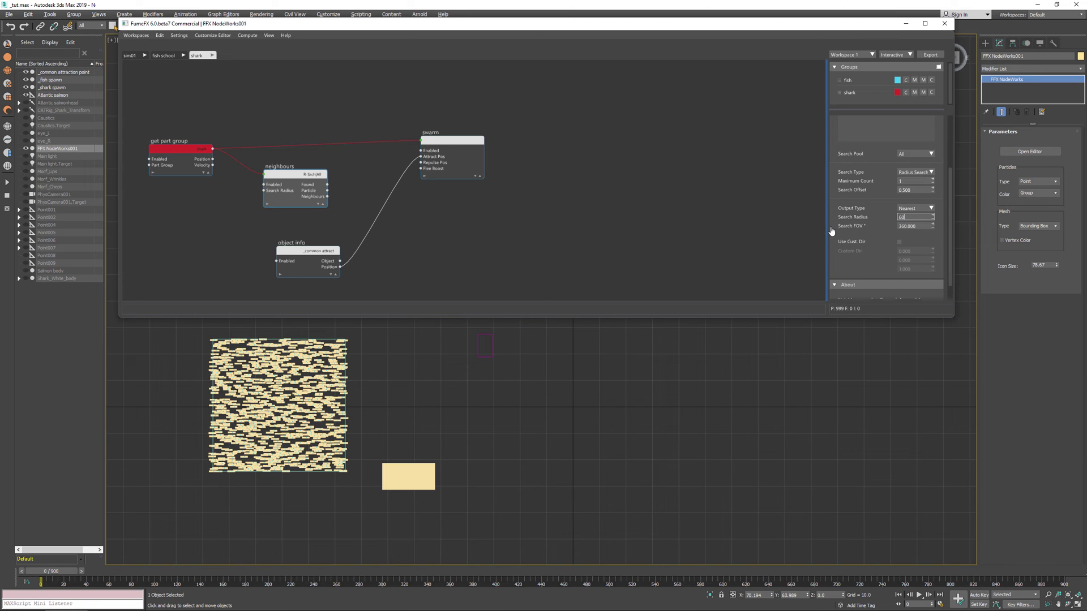
key("Return")
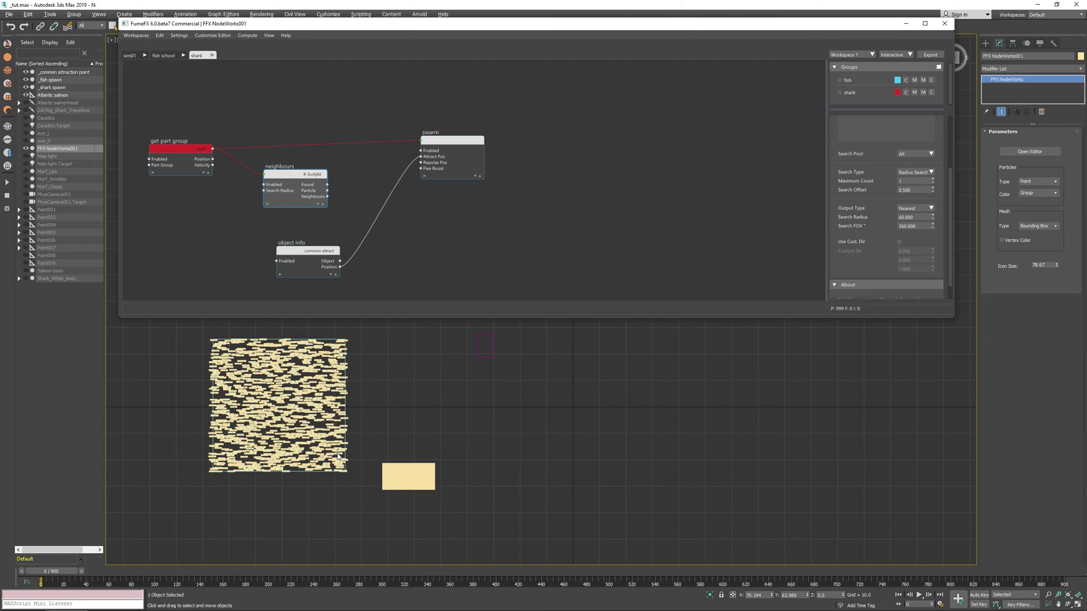
double_click(921, 225)
type("270")
key("Return")
Reposition the swarm and object info nodes to leave more room beside the neighbours node
left_click_drag(452, 141, 487, 149)
left_click_drag(326, 251, 369, 235)
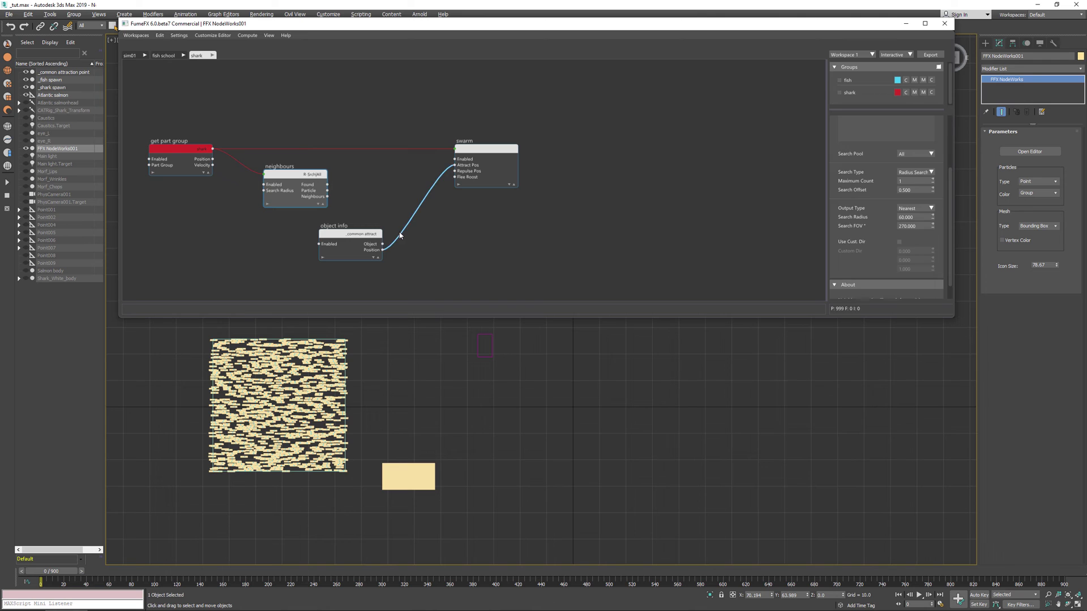
Remove the object info link to the swarm's Attract Pos and add a switch node between the neighbours and swarm nodes
left_click(399, 233)
key("Delete")
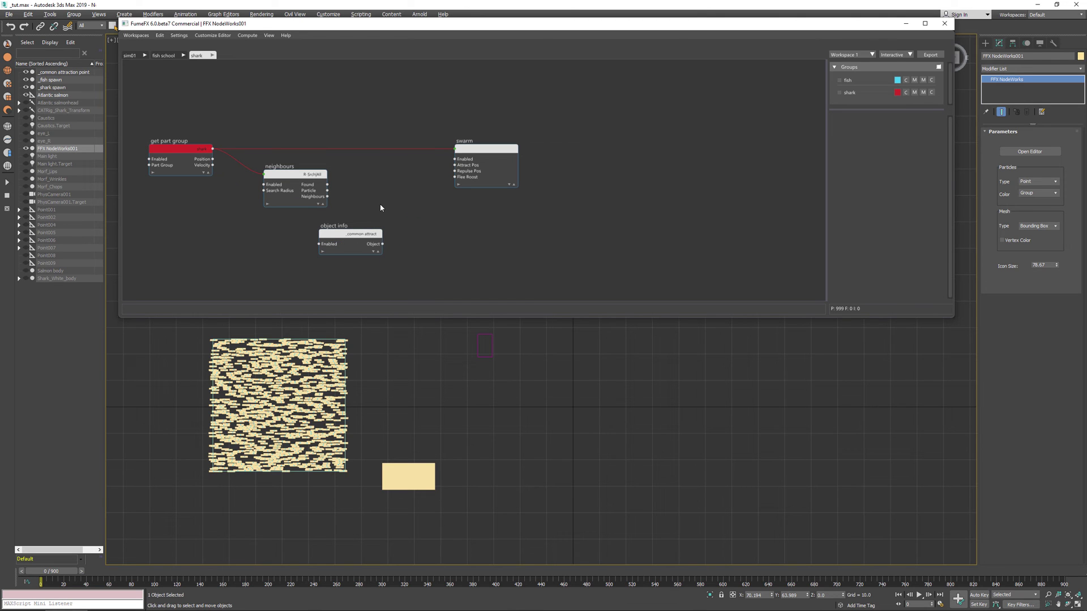
key("s")
left_click_drag(408, 212, 411, 199)
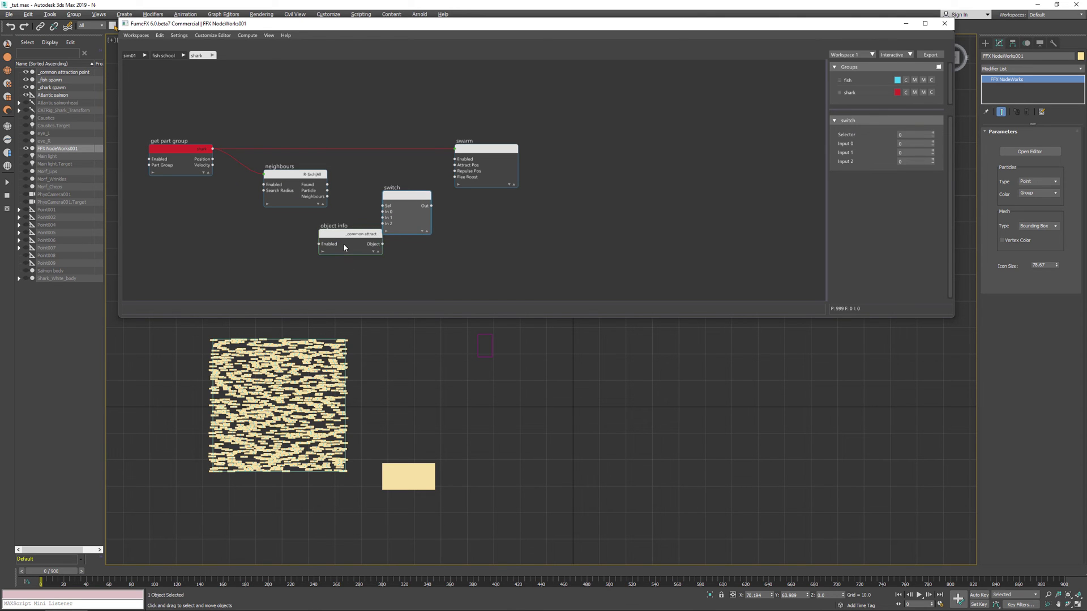
left_click_drag(344, 244, 327, 261)
Change the switch node's input pin type to Float3
right_click(385, 223)
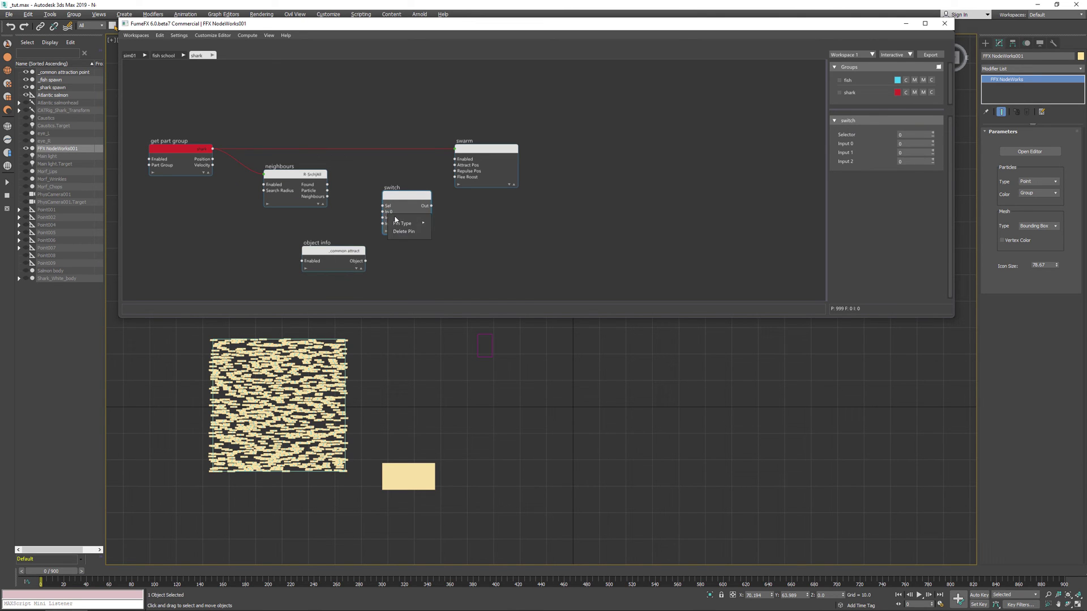
mouse_move(408, 223)
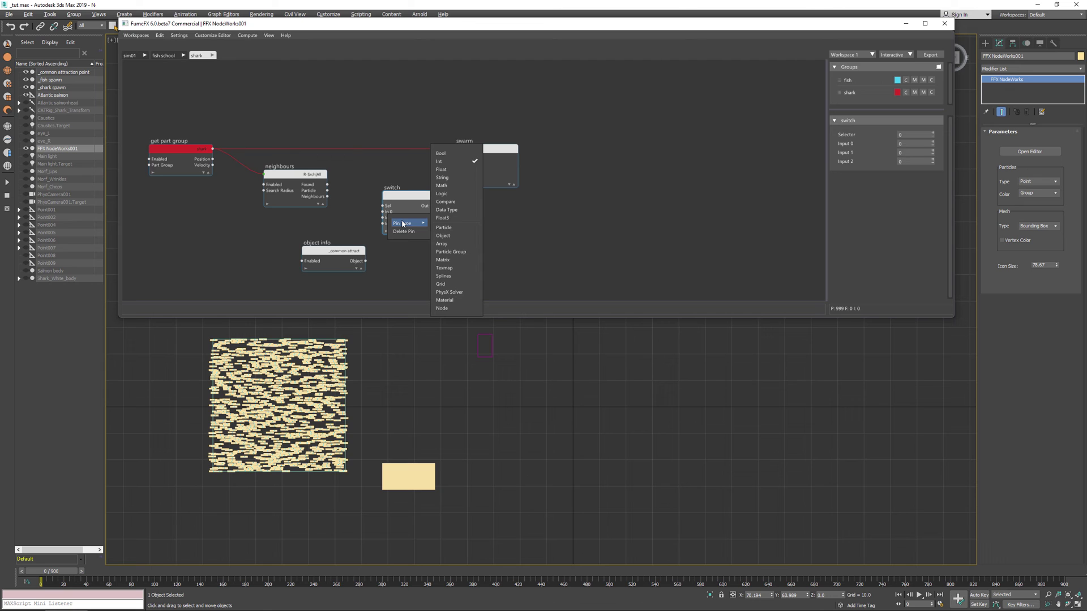
left_click(456, 217)
Connect the neighbours' Found output to the switch's Sel, the object info Position to In 0 and the neighbours' Centroid to In 1
left_click_drag(334, 258, 311, 262)
left_click_drag(327, 184, 420, 184)
left_click_drag(390, 199, 343, 278)
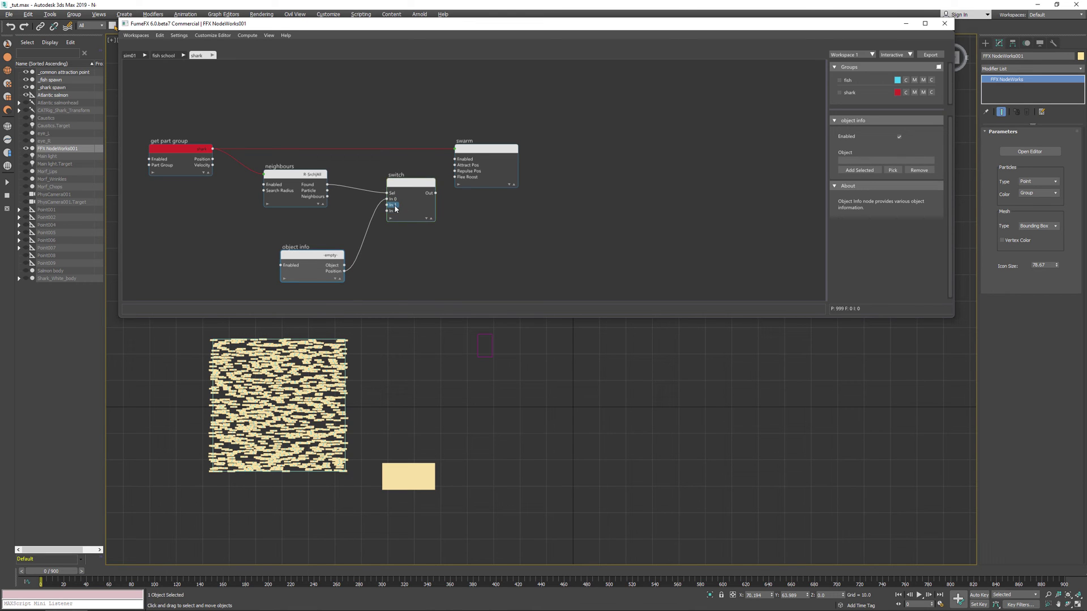
left_click_drag(388, 204, 327, 208)
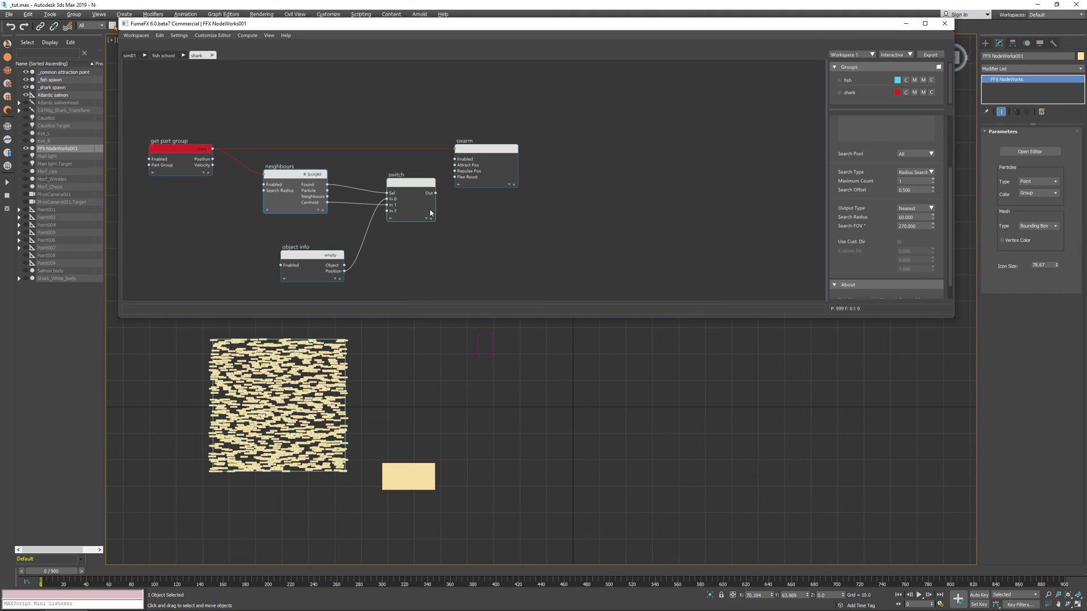
left_click_drag(427, 209, 413, 209)
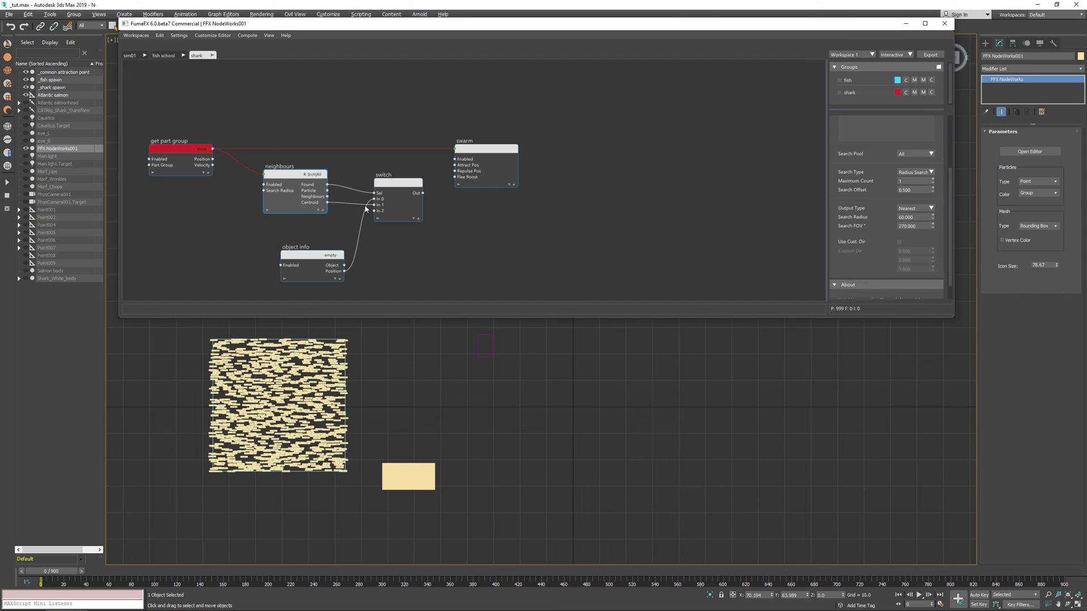
mouse_move(423, 193)
left_mouse_down()
mouse_move(461, 152)
mouse_move(470, 160)
mouse_move(422, 190)
left_mouse_up()
left_click(418, 196)
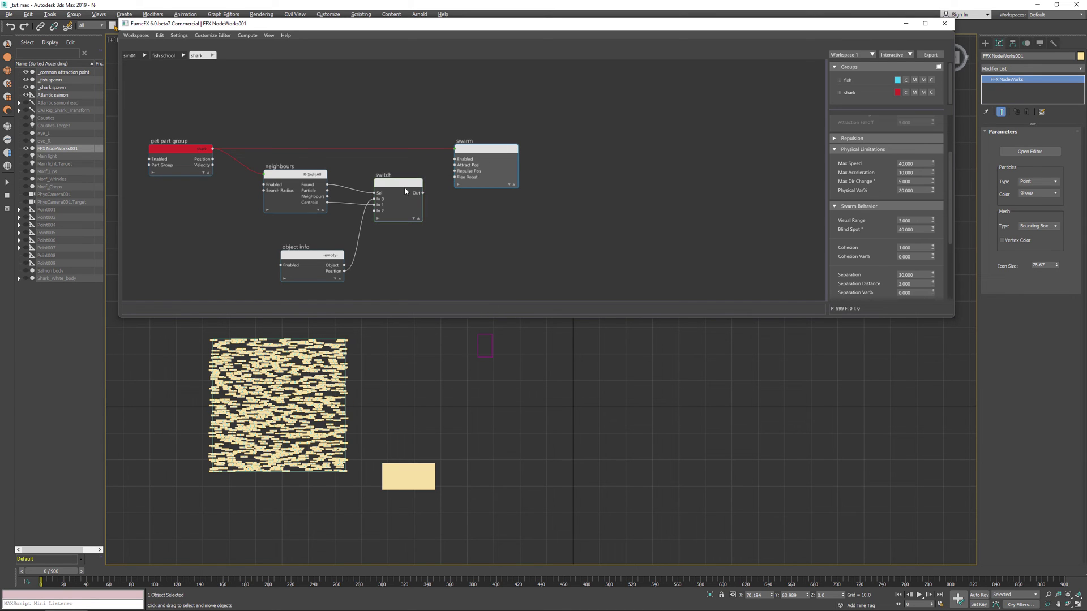
Feed the swarm from the neighbours' Particle output instead of the part group, and connect the switch output to Attract Pos
left_click(364, 151)
key("Delete")
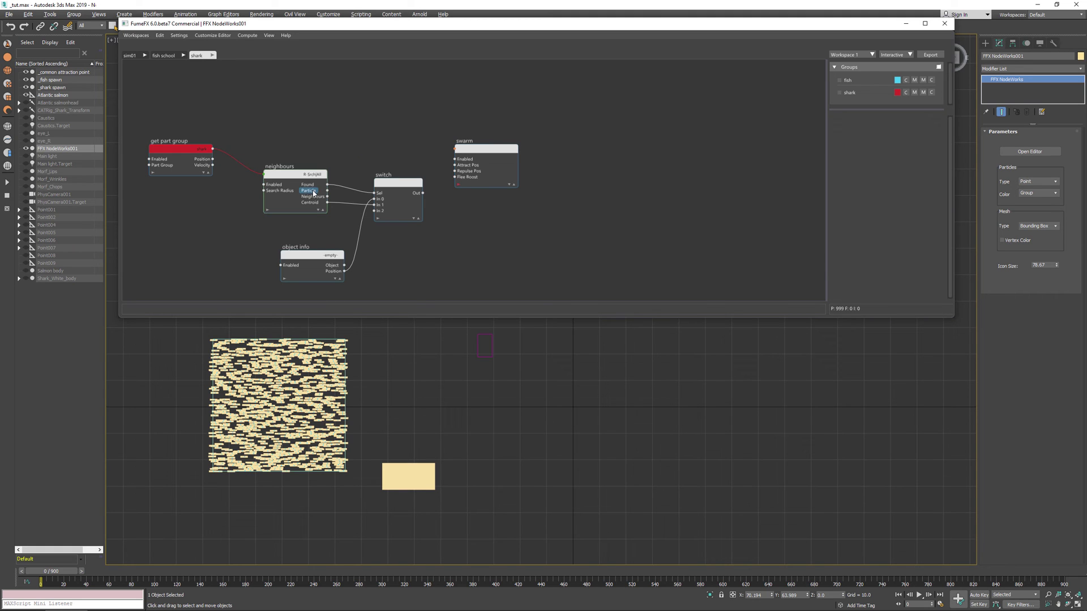
left_click_drag(300, 174, 457, 149)
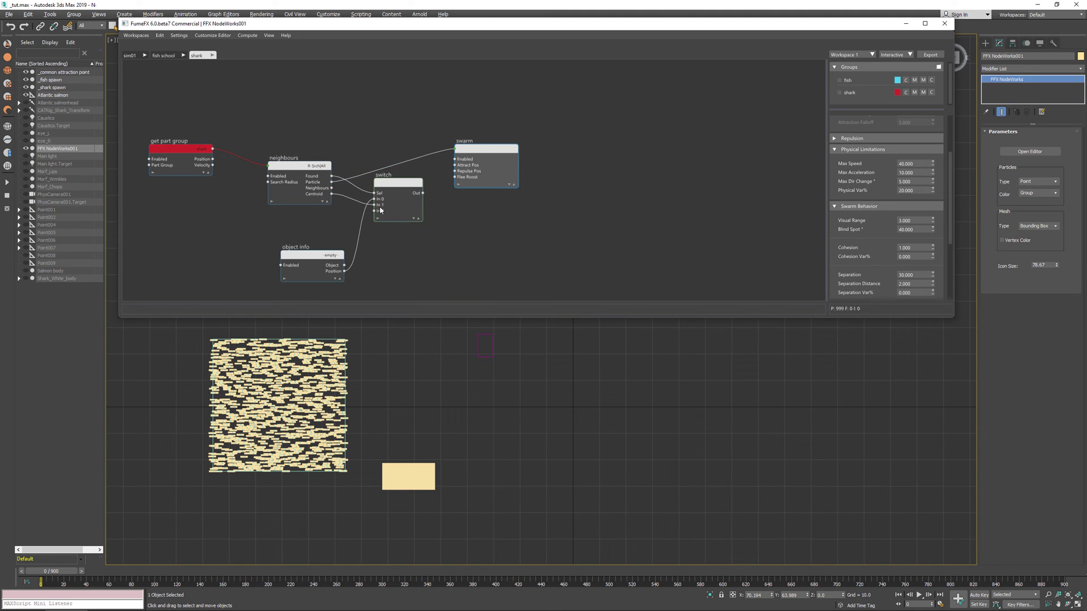
left_click_drag(399, 187, 352, 195)
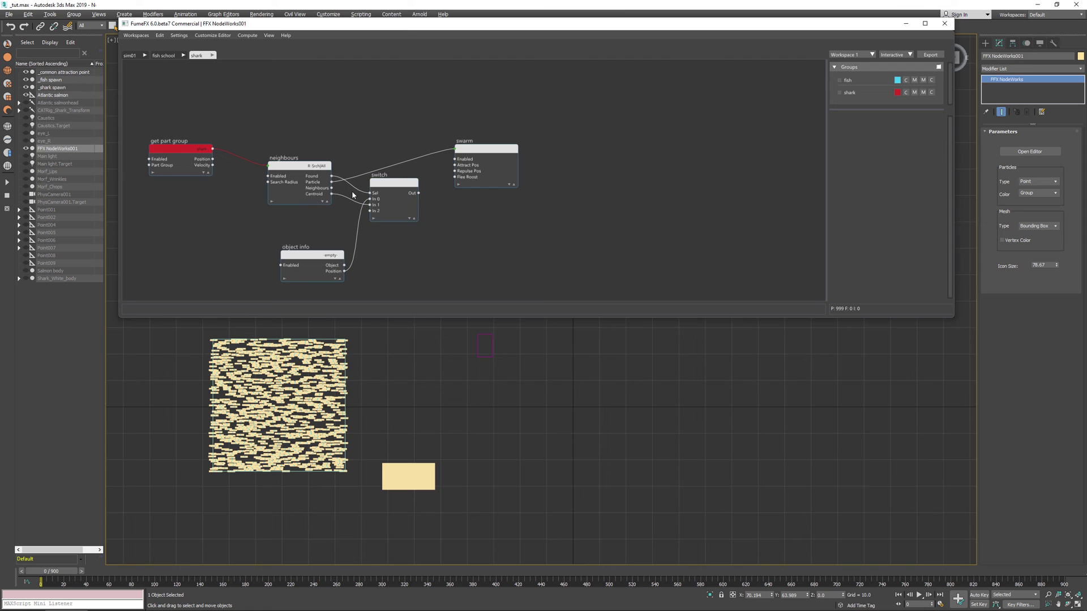
left_click_drag(418, 193, 469, 166)
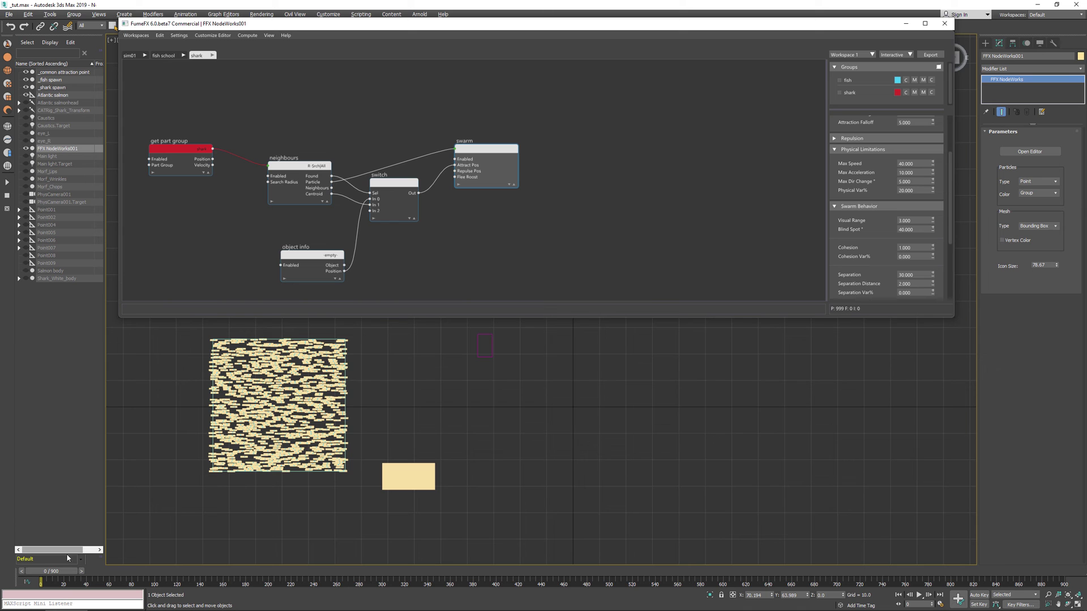
left_click_drag(72, 573, 135, 581)
left_click(39, 575)
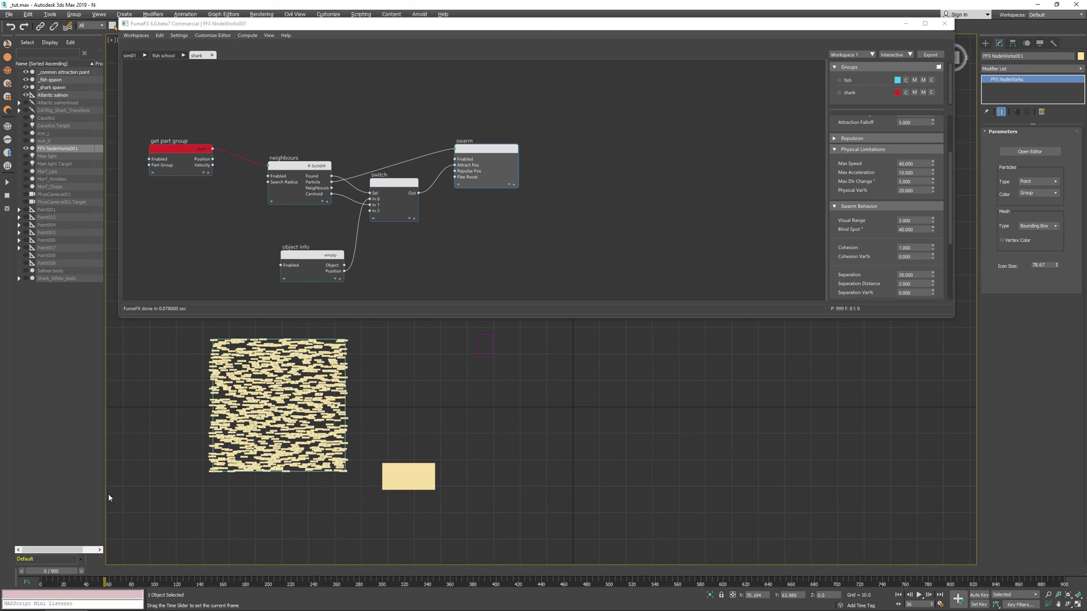
Add a simulation info node in the free space before the get part group node
middle_click_drag(379, 219, 597, 216)
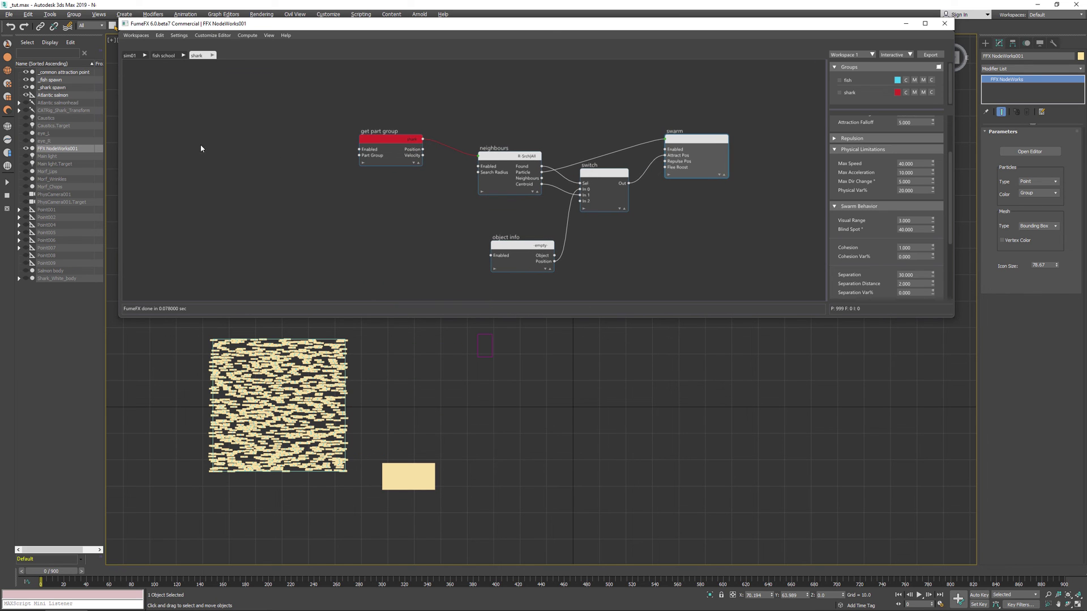
left_click(181, 144)
key("Tab")
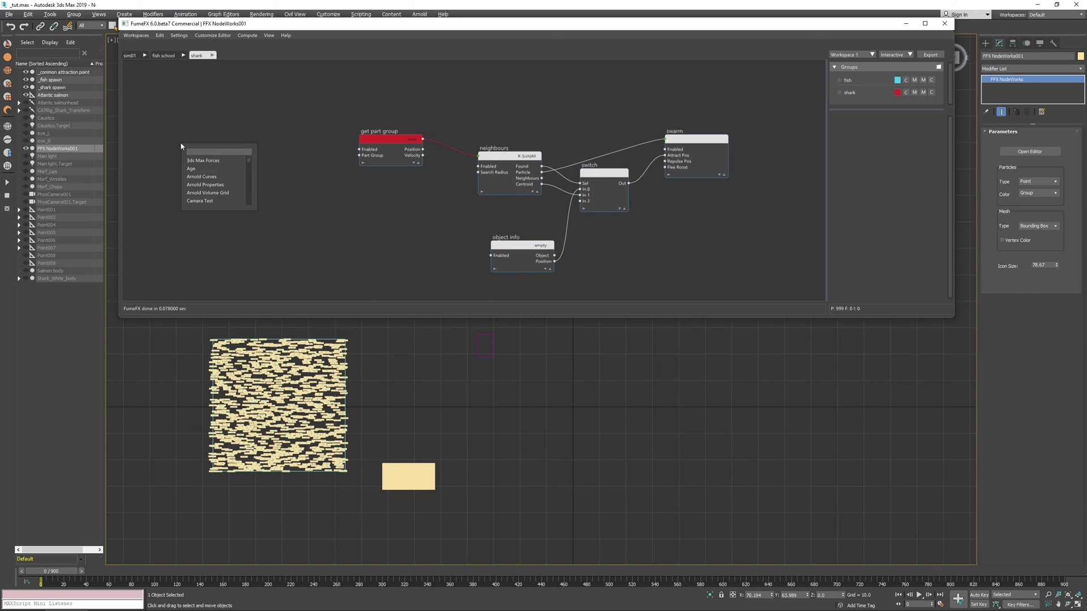
type("simul")
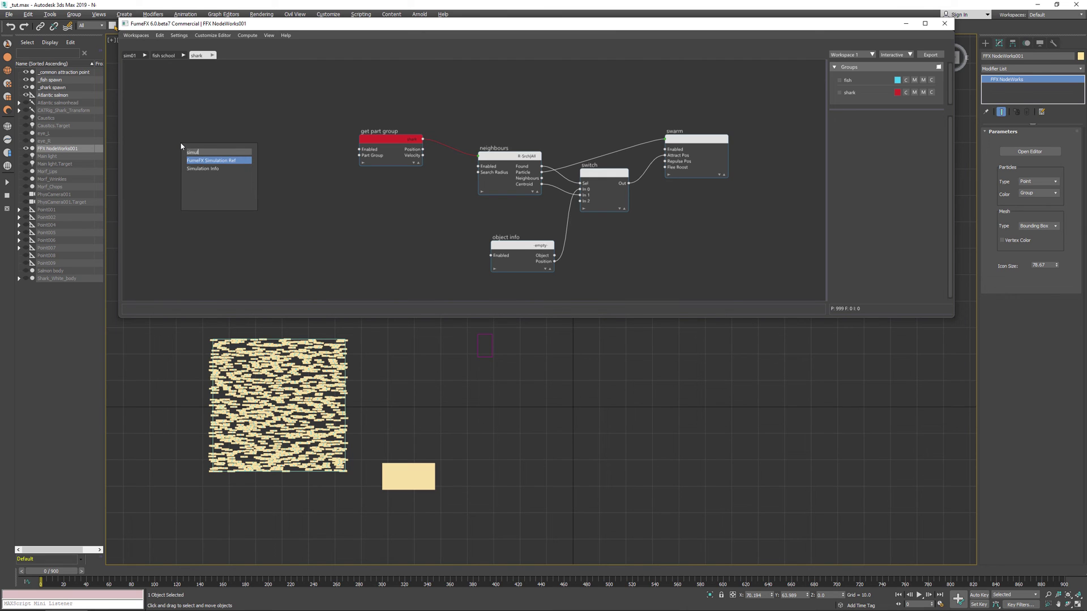
key("Down")
key("Return")
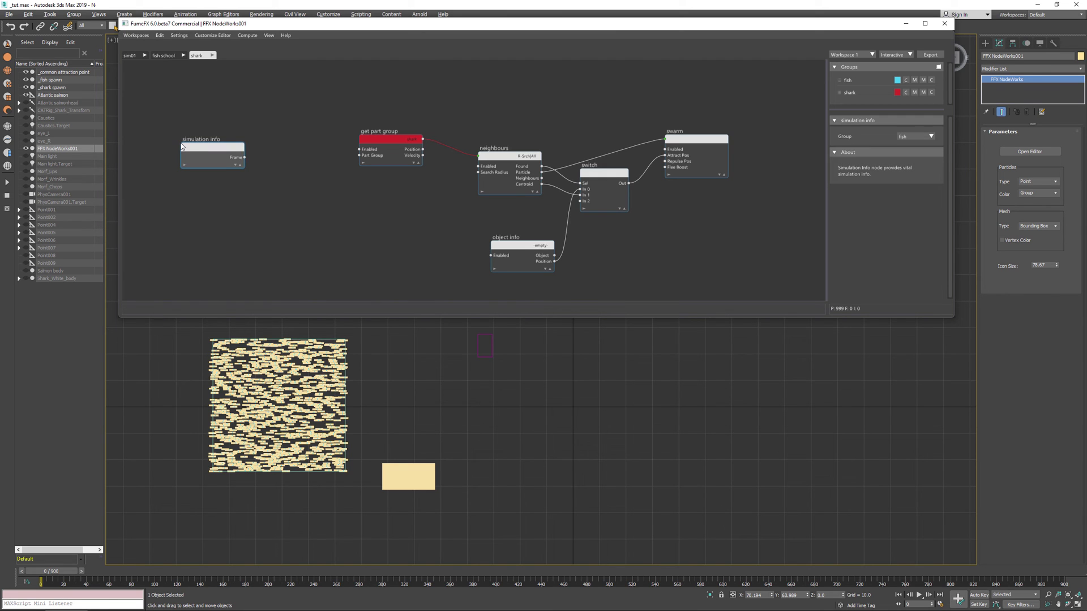
Connect Frame to a new compare node with operator A>B and Input B 60, and link its result to get part group's Enabled
left_click_drag(244, 157, 280, 159)
type("comp")
key("Return")
left_click(926, 153)
left_click(904, 178)
left_click(909, 144)
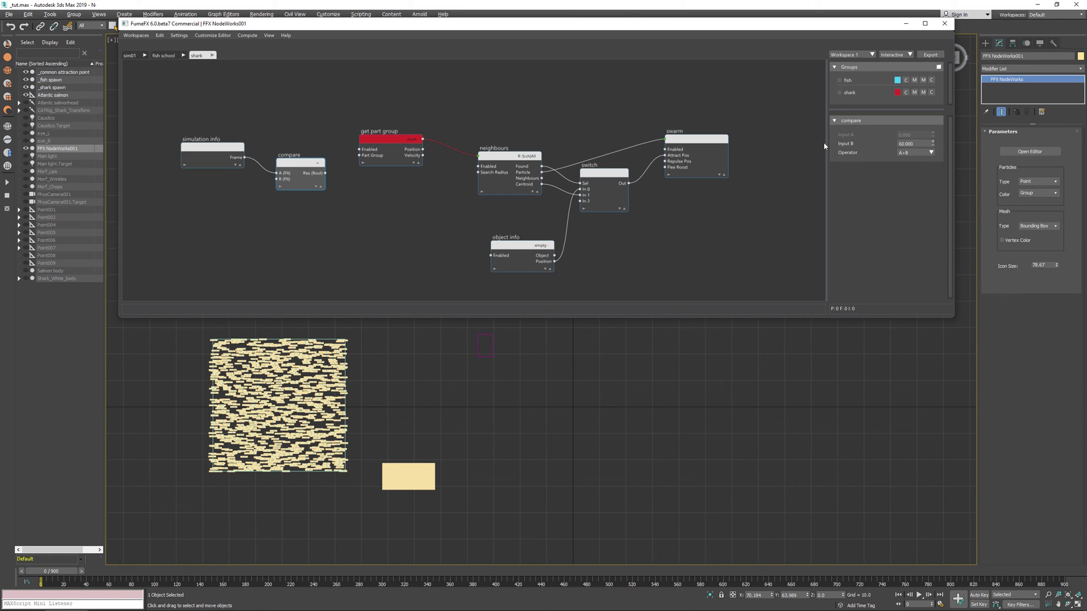
left_click(324, 177)
left_click_drag(323, 175, 364, 148)
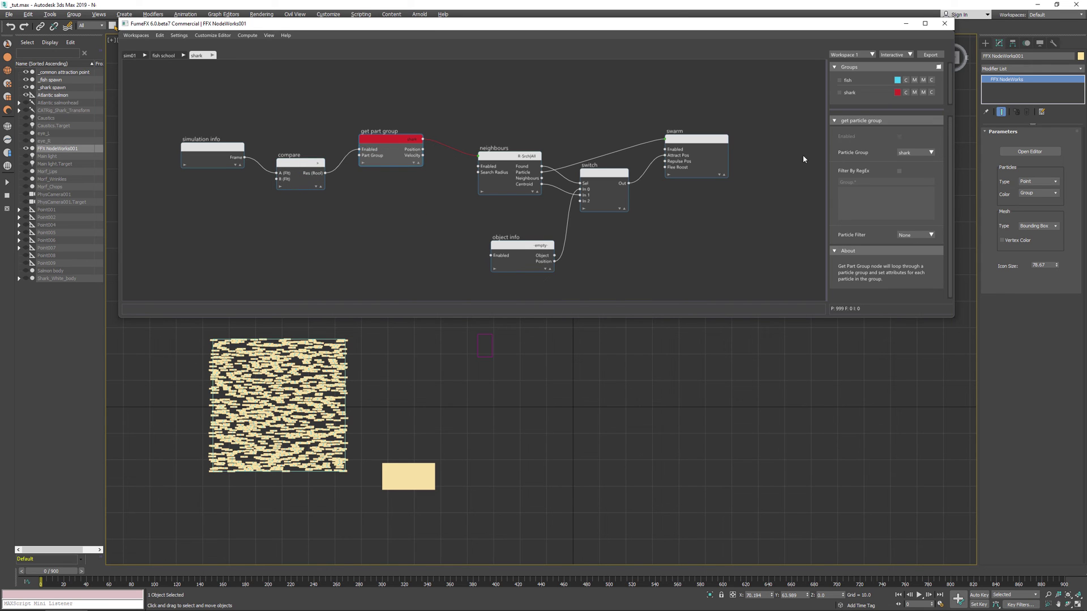
Close the node editor, scrub the shark and fish simulation in the perspective view and return to the first frame
mouse_move(505, 423)
middle_mouse_down()
mouse_move(504, 438)
mouse_move(561, 438)
middle_mouse_up()
key("p")
scroll(590, 402, "down", 3)
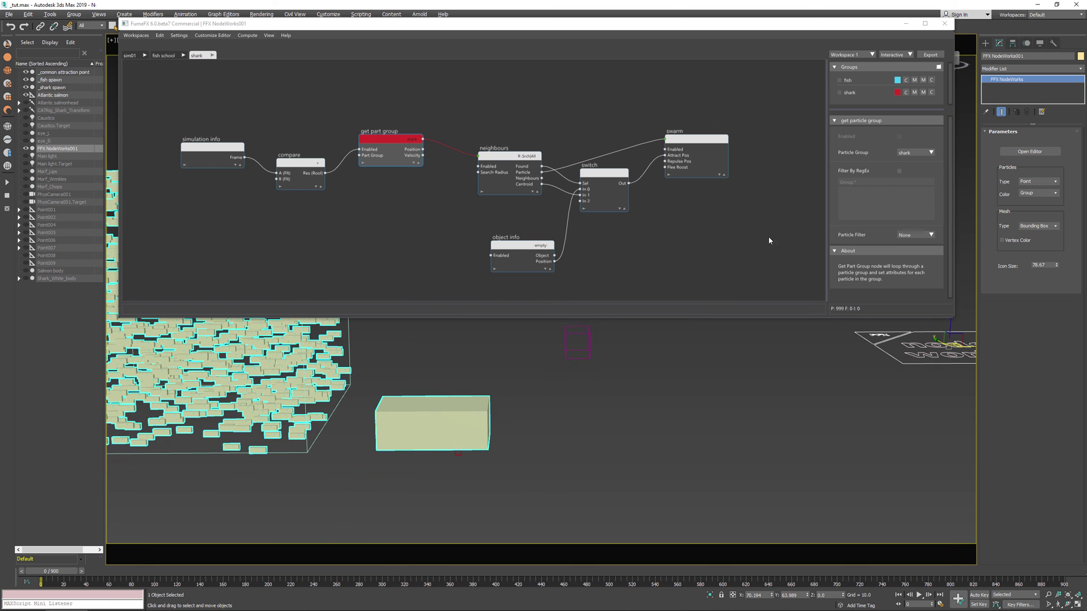
left_click(944, 23)
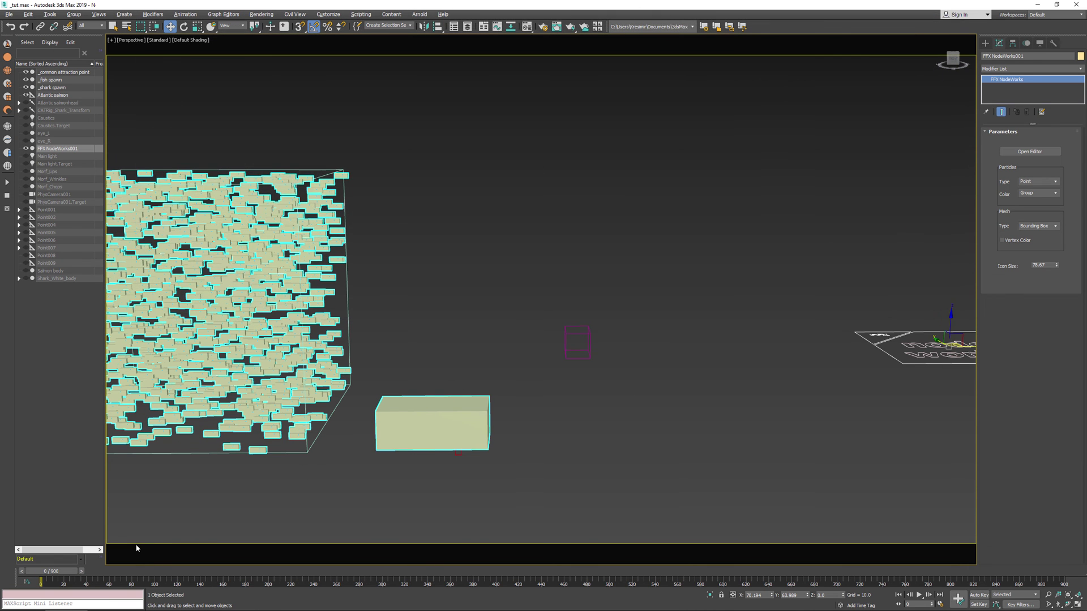
scroll(433, 461, "down", 2)
left_click_drag(75, 573, 343, 577)
key("w")
left_click(898, 595)
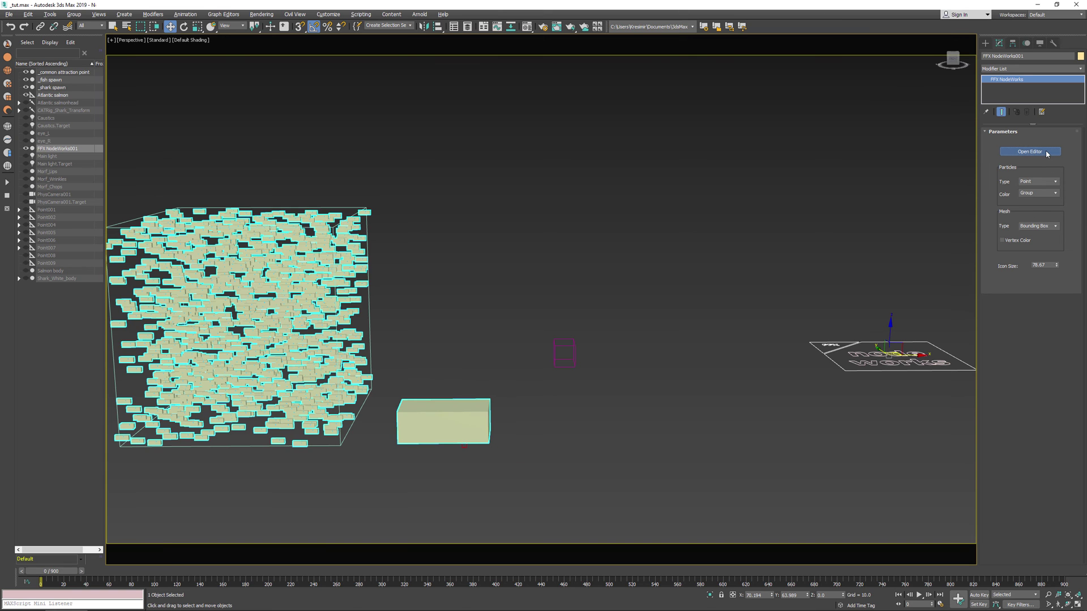
In the fish school network, add a group/cluster info node with its Centroid connected to the swarm's Repulse Pos
left_click(1046, 152)
left_click(163, 54)
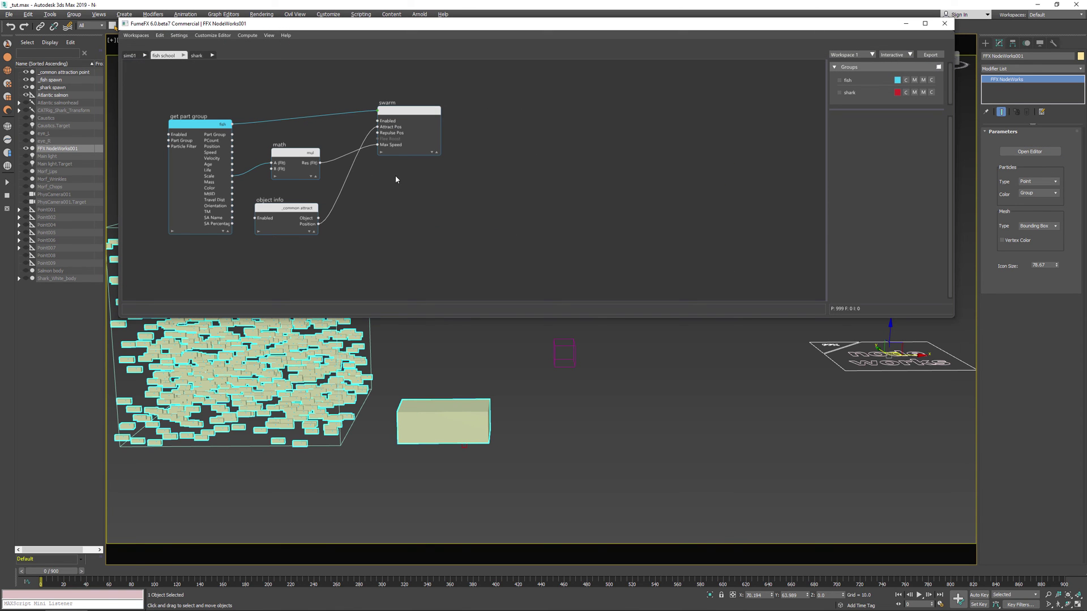
left_click_drag(449, 116, 476, 124)
left_click_drag(426, 148, 389, 257)
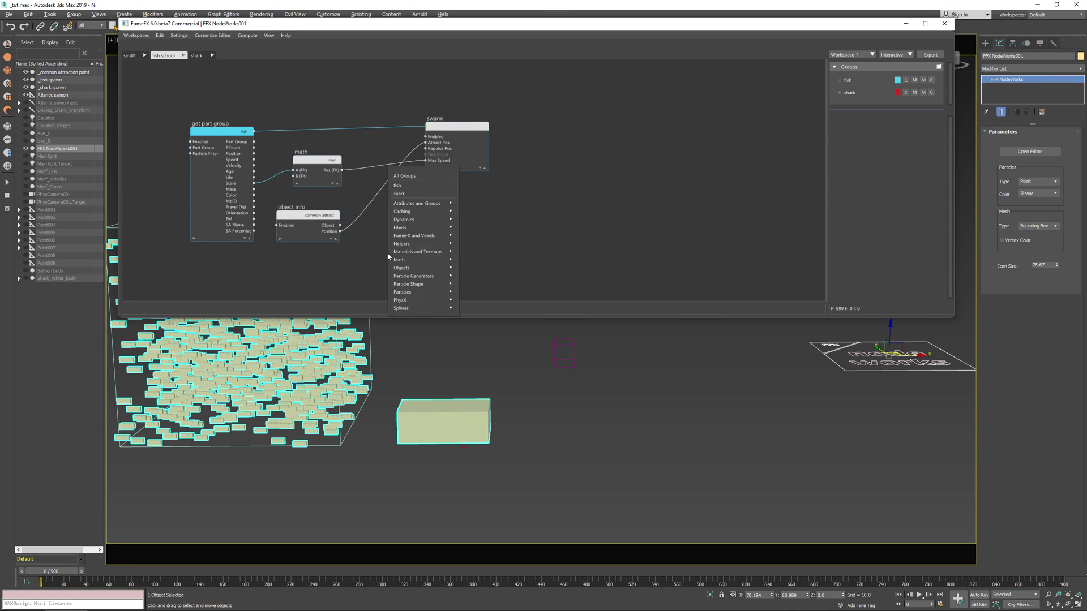
type("gro")
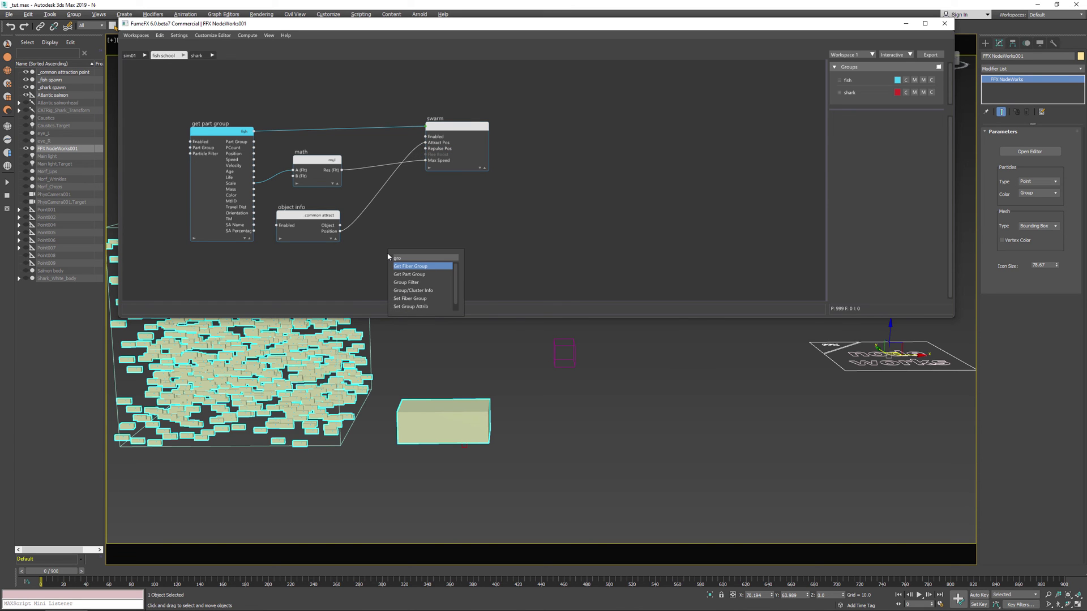
key("Down")
key("Down")
key("Down")
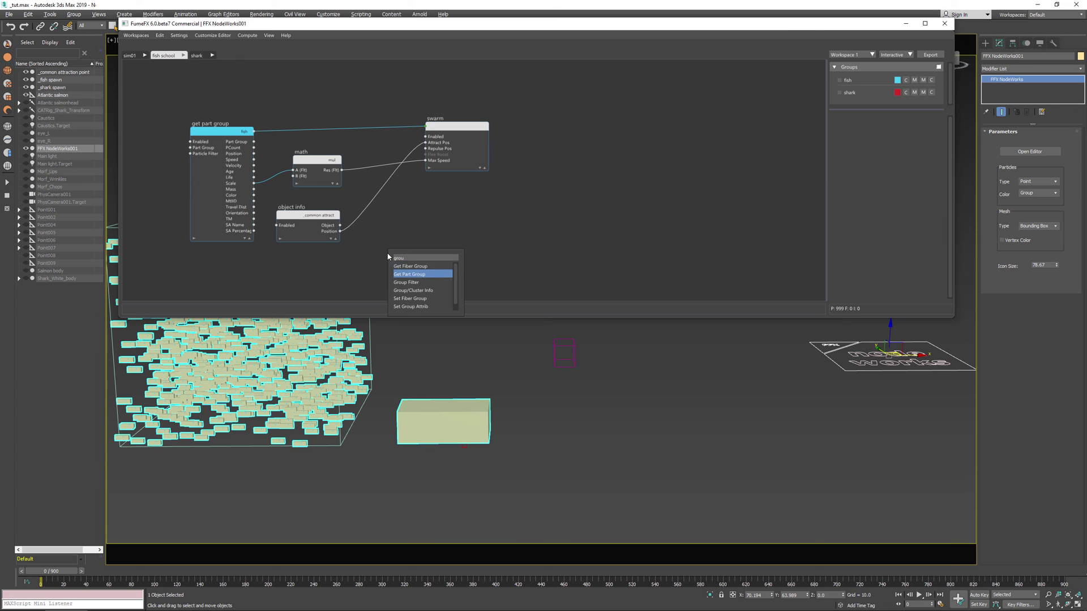
key("Return")
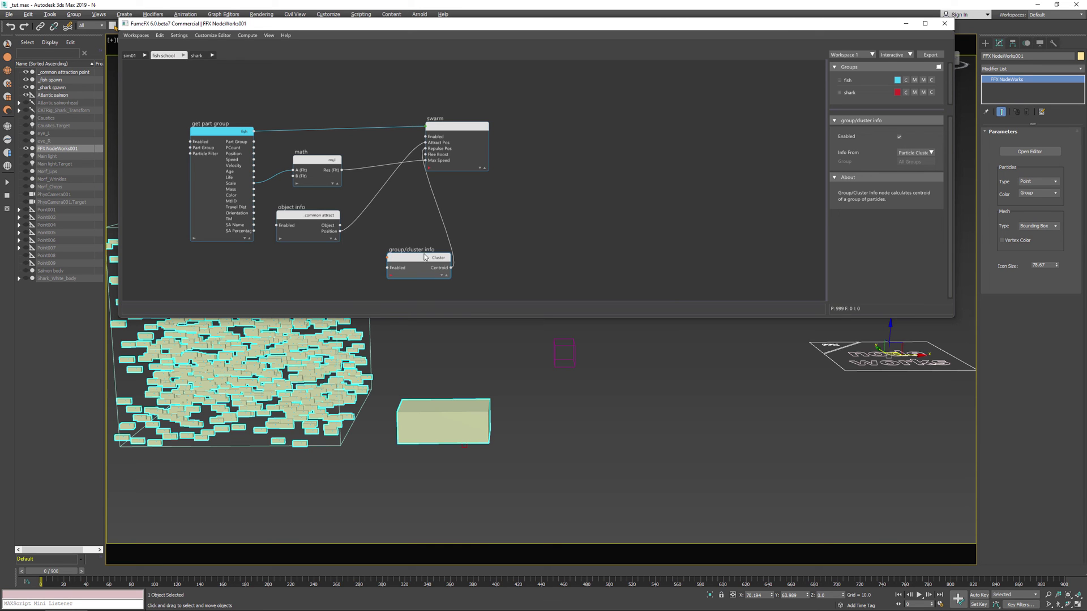
left_click_drag(411, 249, 372, 249)
Set the group/cluster info node to take its information from the shark particle group and place it below object info
left_click(926, 155)
left_click(922, 179)
left_click(924, 162)
left_click(905, 188)
left_click_drag(397, 257, 375, 266)
Set the fish swarm's Repulsion to 20, Repulsion Range to 15 and Repulsion Falloff to 5
left_click(454, 128)
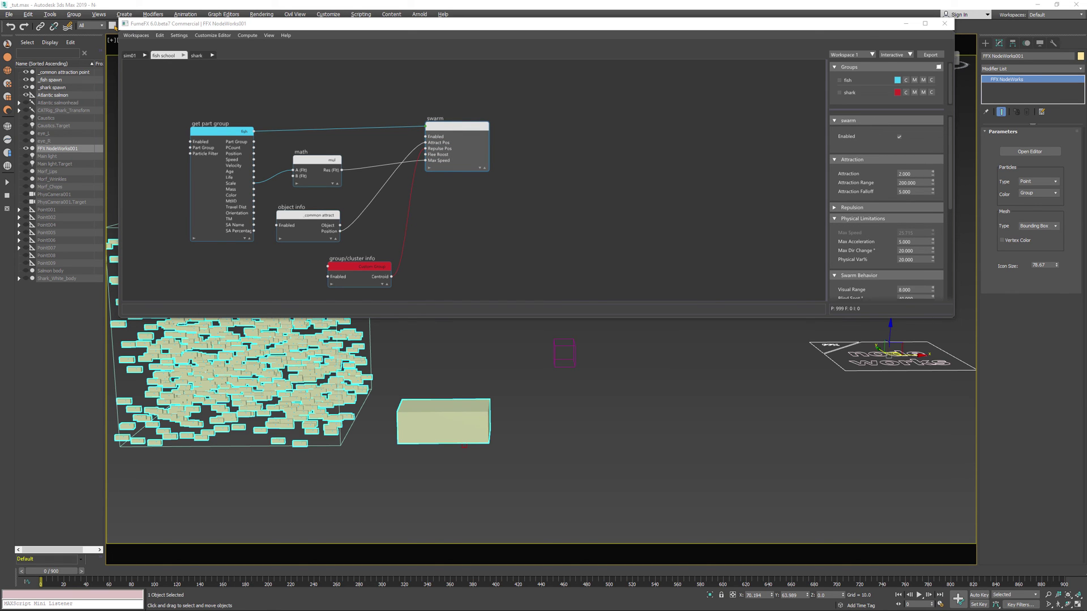
left_click(879, 207)
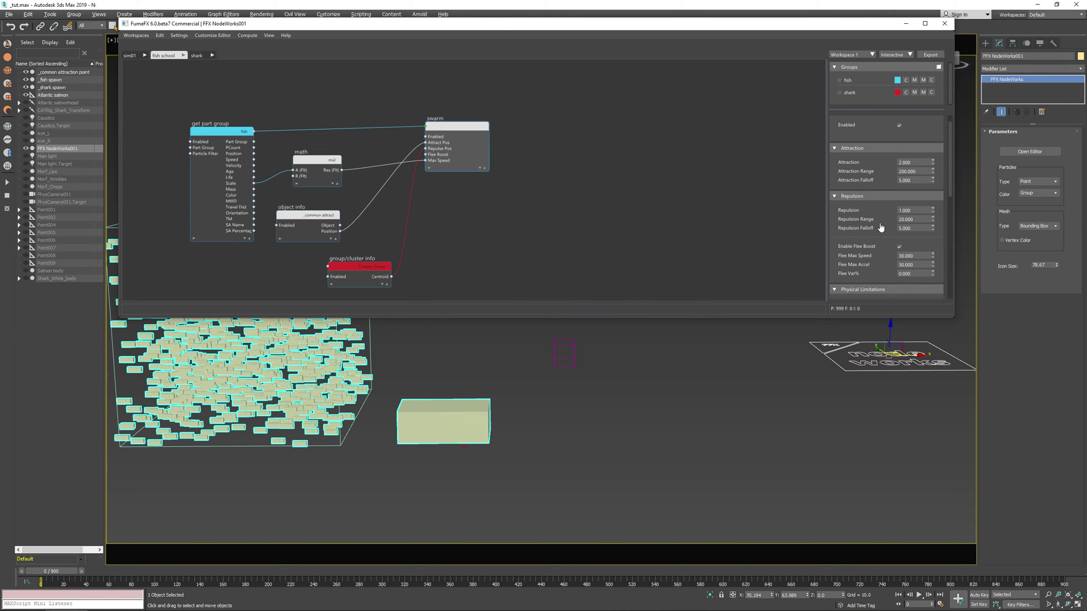
left_click_drag(918, 210, 897, 211)
key("Return")
left_click_drag(929, 218, 898, 219)
type("10")
key("Return")
left_click_drag(917, 220, 898, 219)
type("15")
key("Return")
left_click_drag(916, 227, 867, 235)
key("Return")
Set the fish swarm's Flee Max Speed to 16, Flee Max Accel to 10 and Flee Var% to 10
scroll(889, 265, "down", 3)
scroll(893, 227, "down", 1)
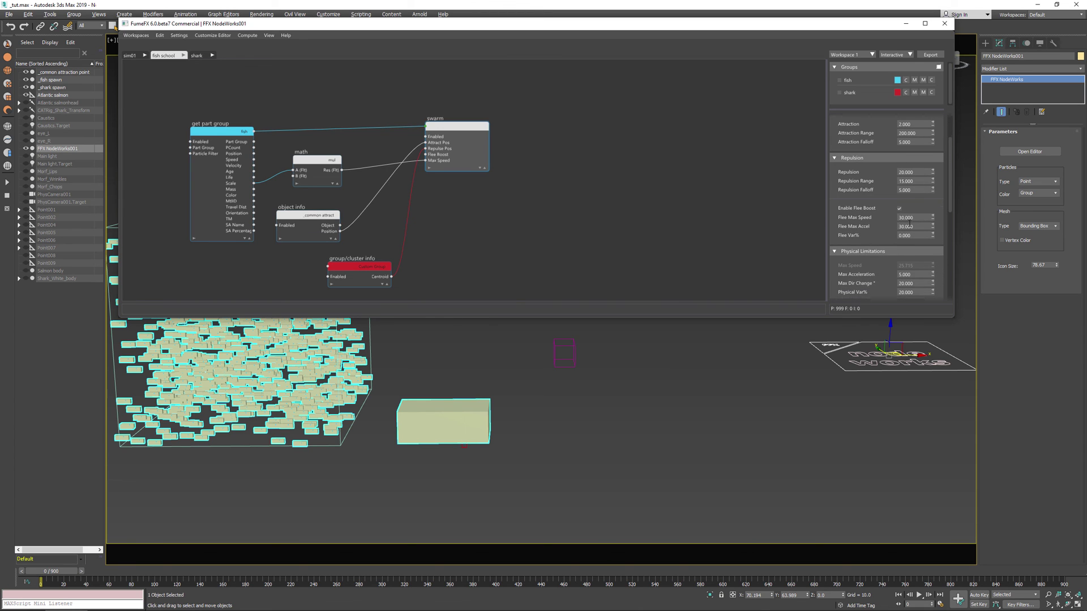
double_click(918, 217)
mouse_move(862, 224)
type("10")
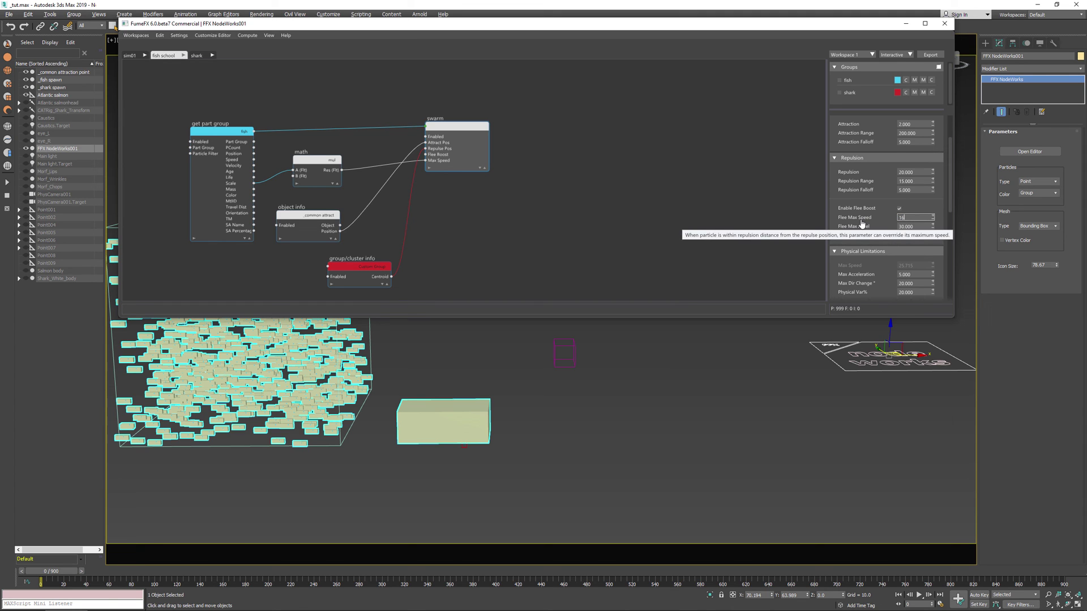
type("6")
left_click(901, 227)
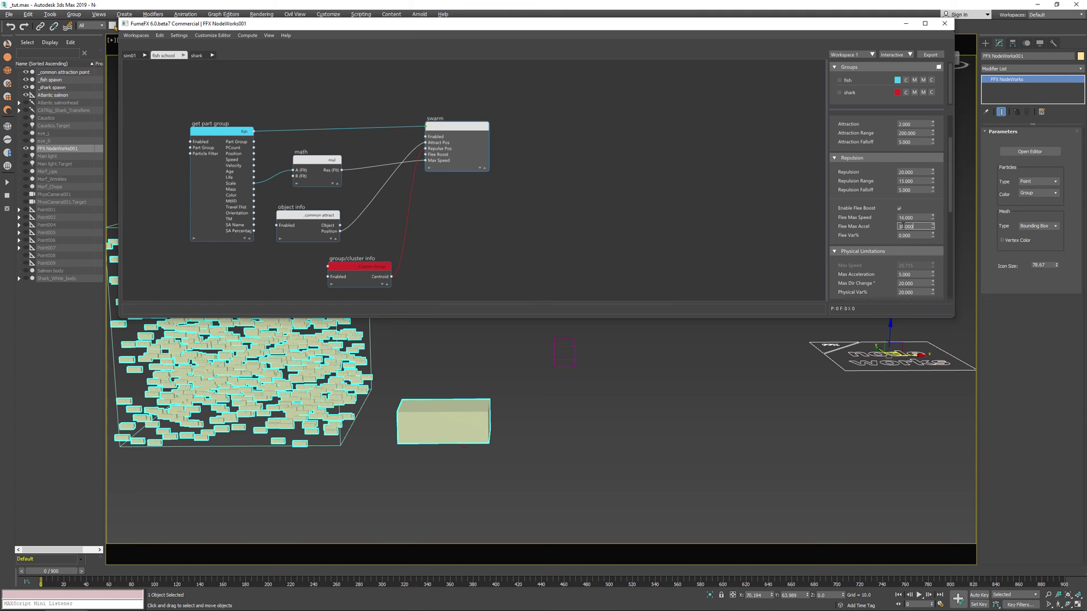
type("10")
key("Tab")
key("Tab")
left_click(923, 237)
type("10")
key("Return")
Close the node editor, scrub the simulation to about frame 253, inspect it in the front view and return to the first frame
left_click(944, 24)
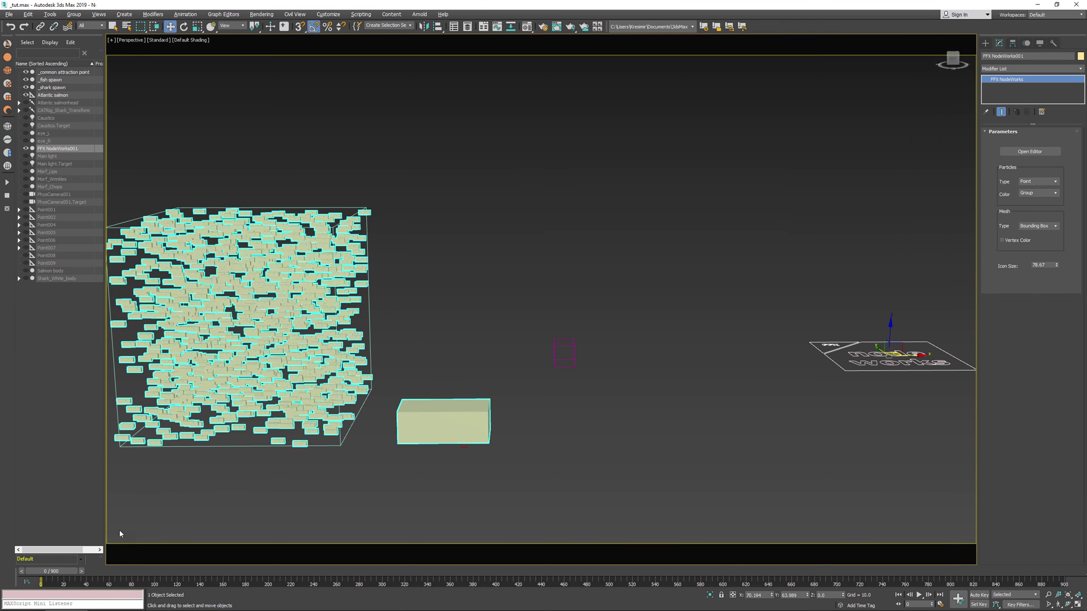
left_click_drag(58, 573, 359, 574)
key("f")
key("w")
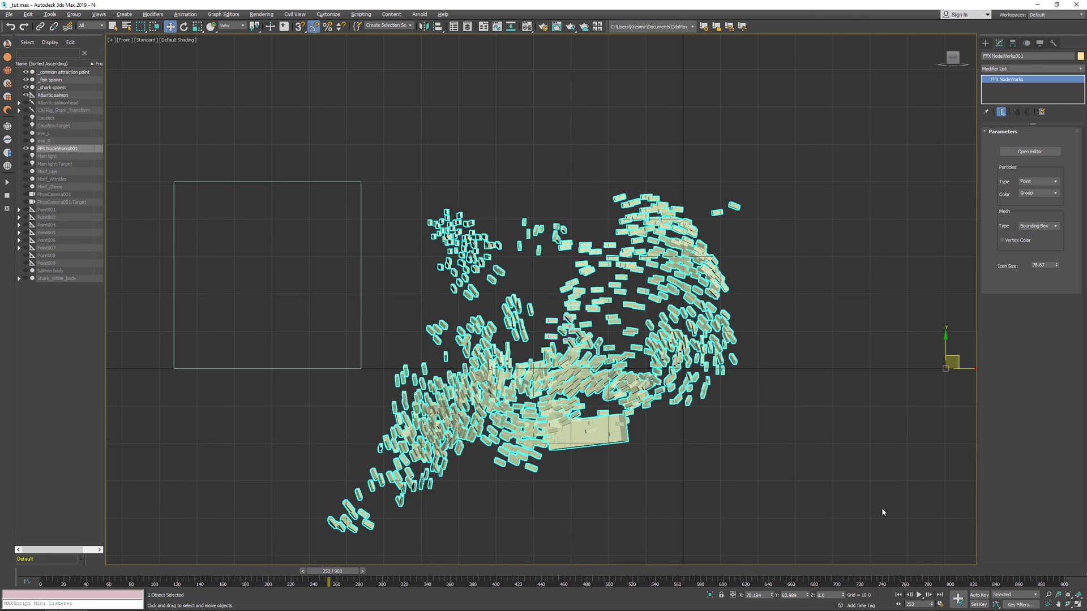
left_click(898, 595)
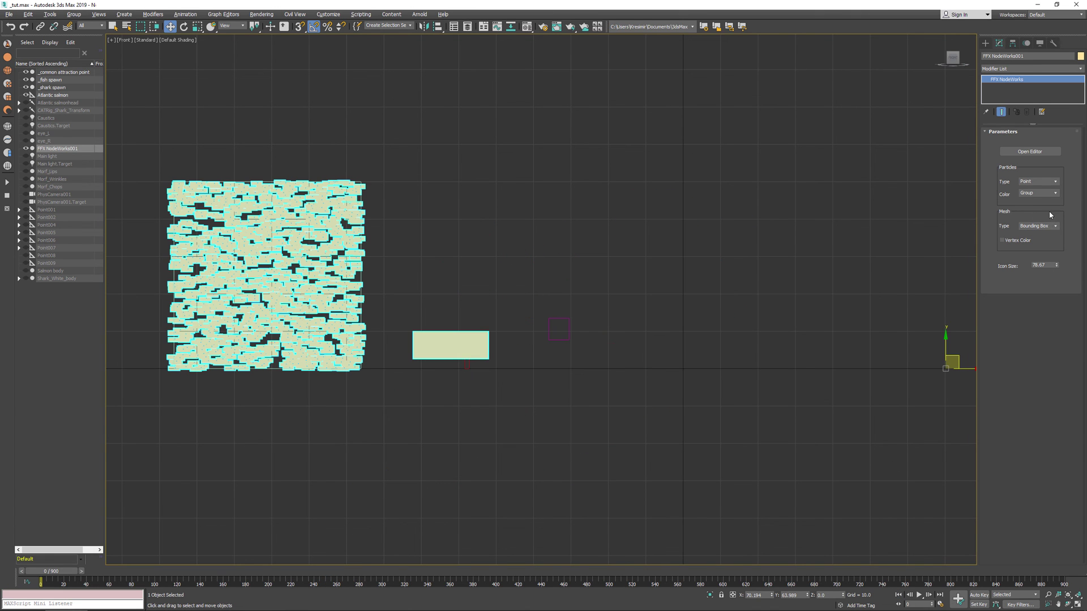
Display the particles as full meshes and play the simulation in the perspective view to about frame 155, returning to the first frame
left_click(1055, 225)
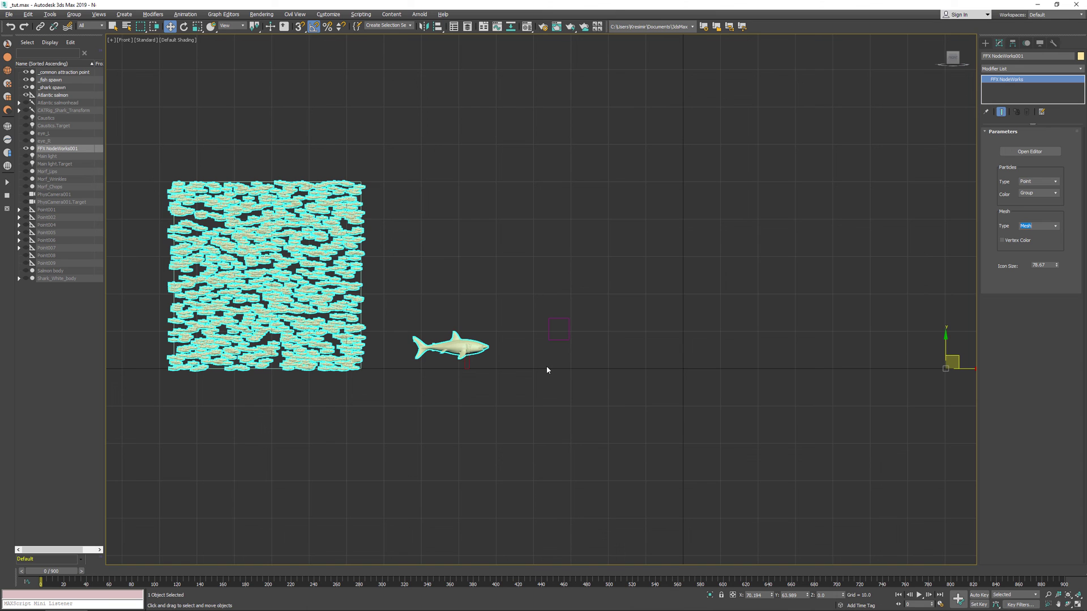
key("p")
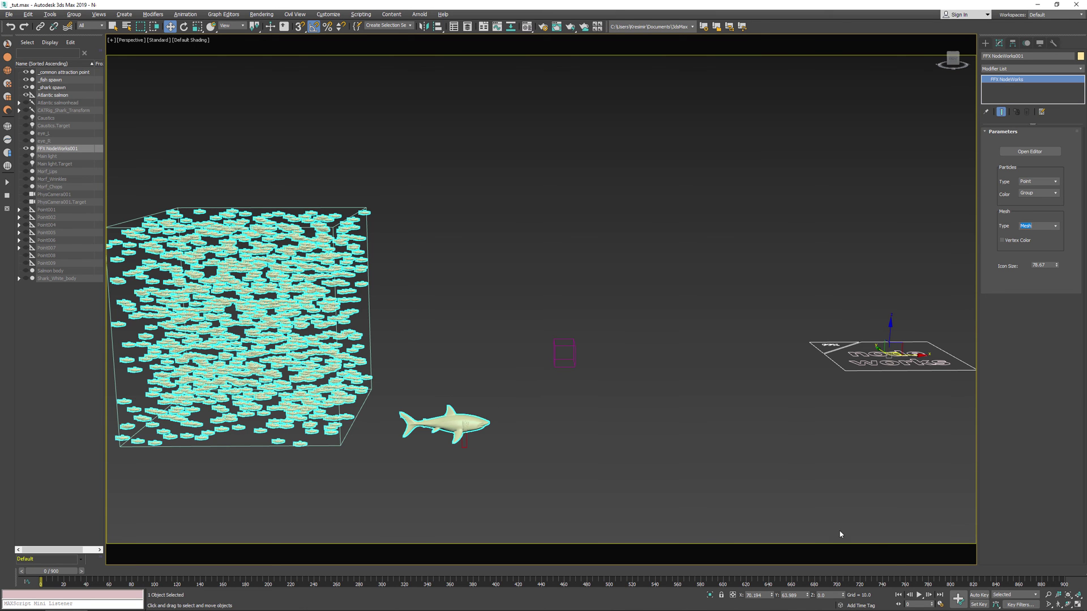
left_click(918, 596)
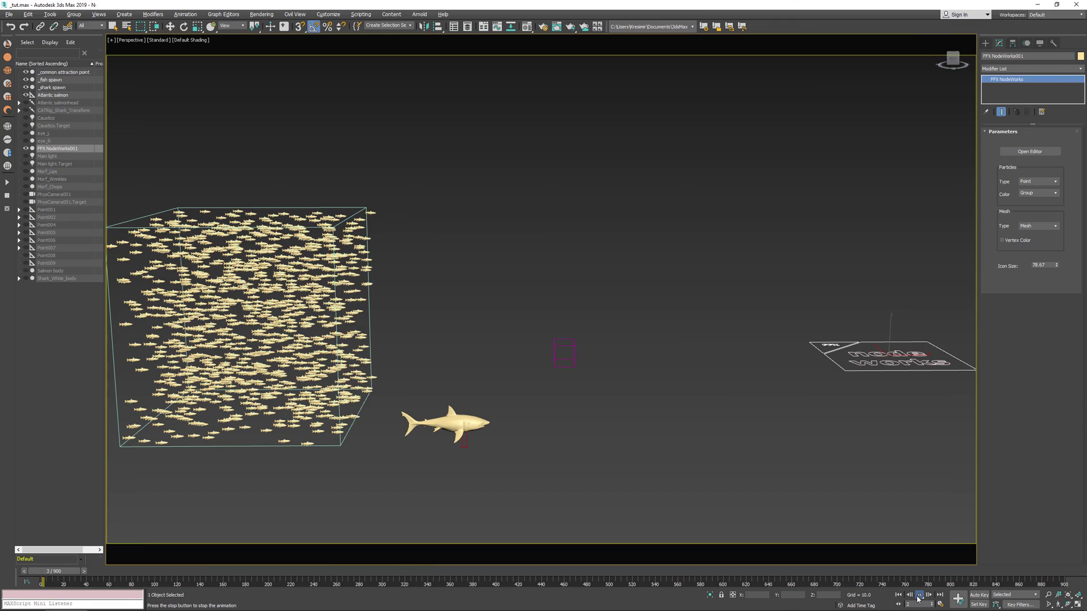
scroll(484, 407, "up", 3)
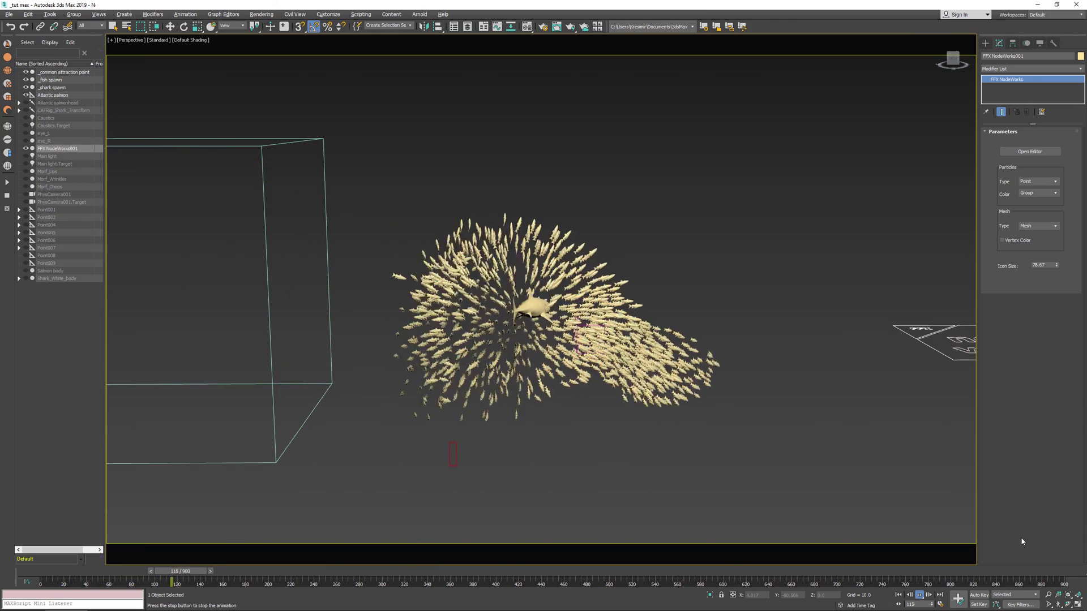
key("/")
left_click(898, 596)
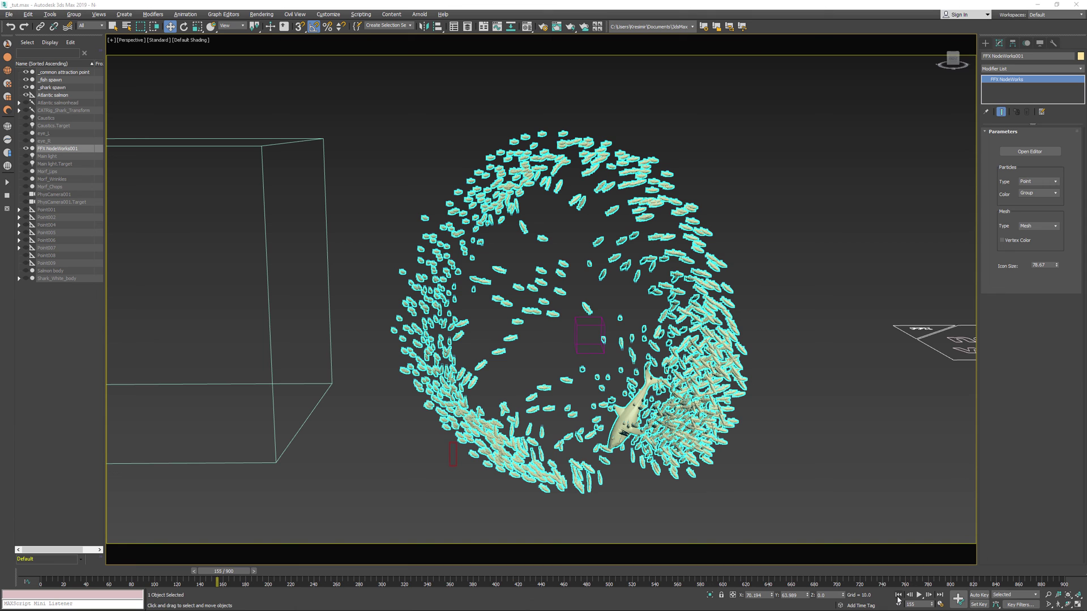
left_click(898, 595)
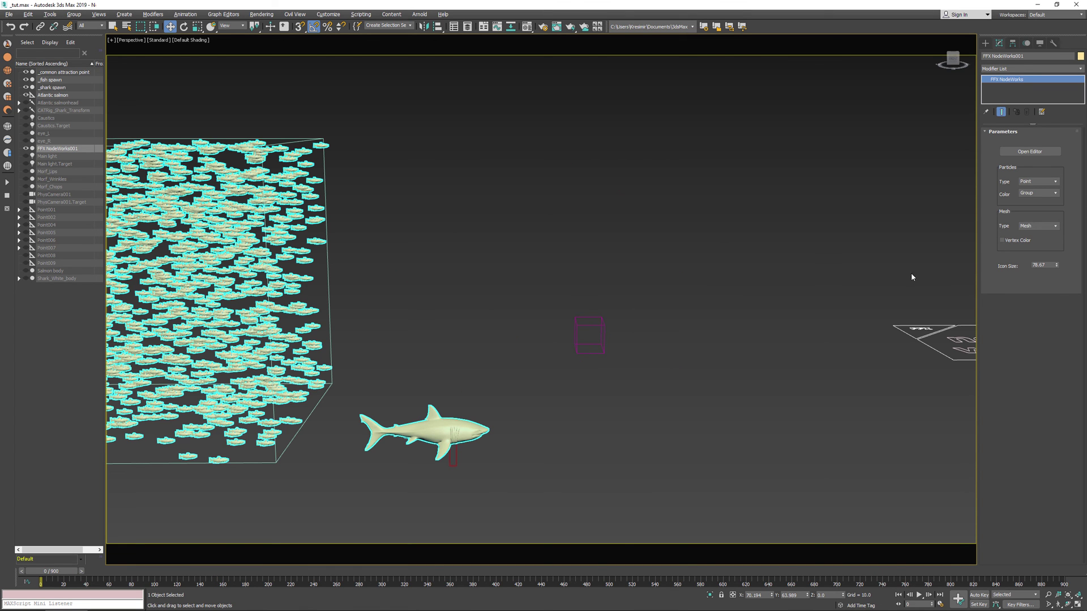
Reopen the node editor on the graph with the fish and shark generators, and check the material IDs in the fish/shark Multi/Sub-Object material
left_click(1028, 151)
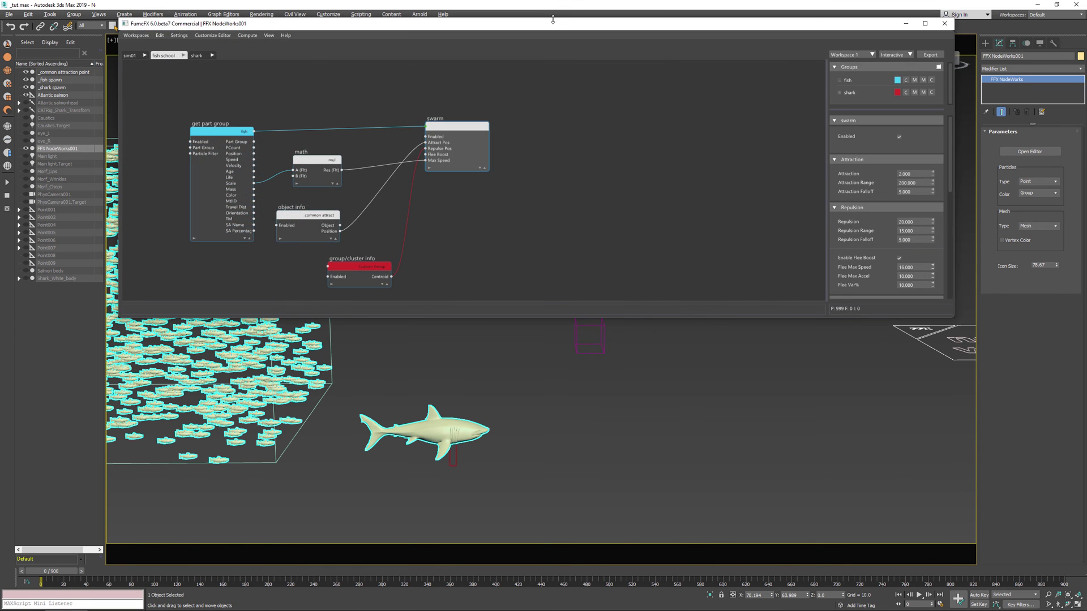
left_click_drag(559, 32, 583, 109)
left_click(154, 138)
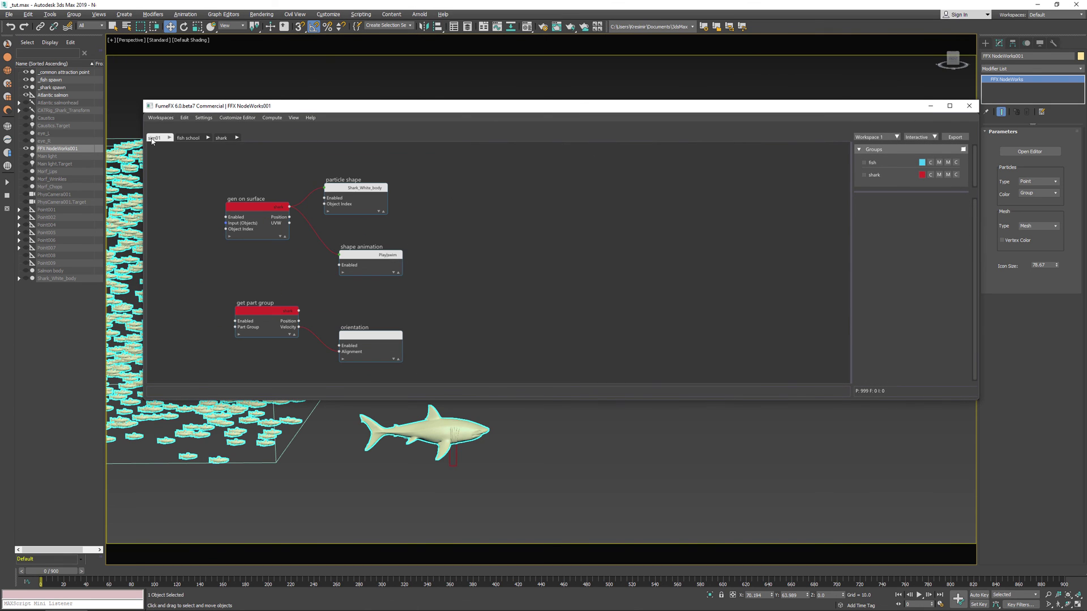
left_click(529, 28)
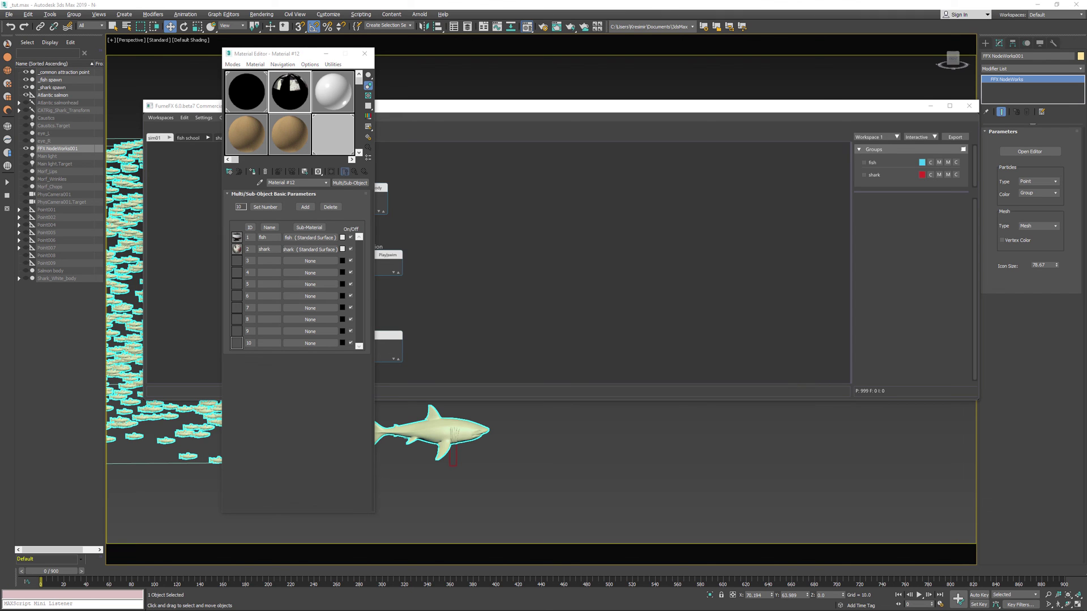
left_click(412, 131)
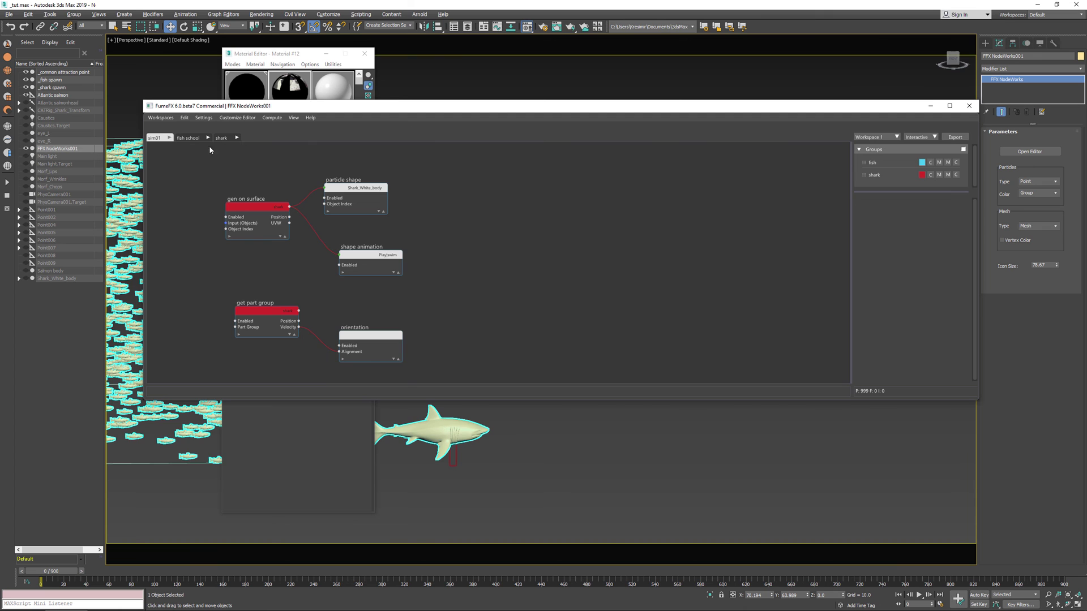
Set the Material ID to 1 in the fish group's Salmon body particle shape node
middle_click_drag(444, 238, 435, 393)
left_click(323, 276)
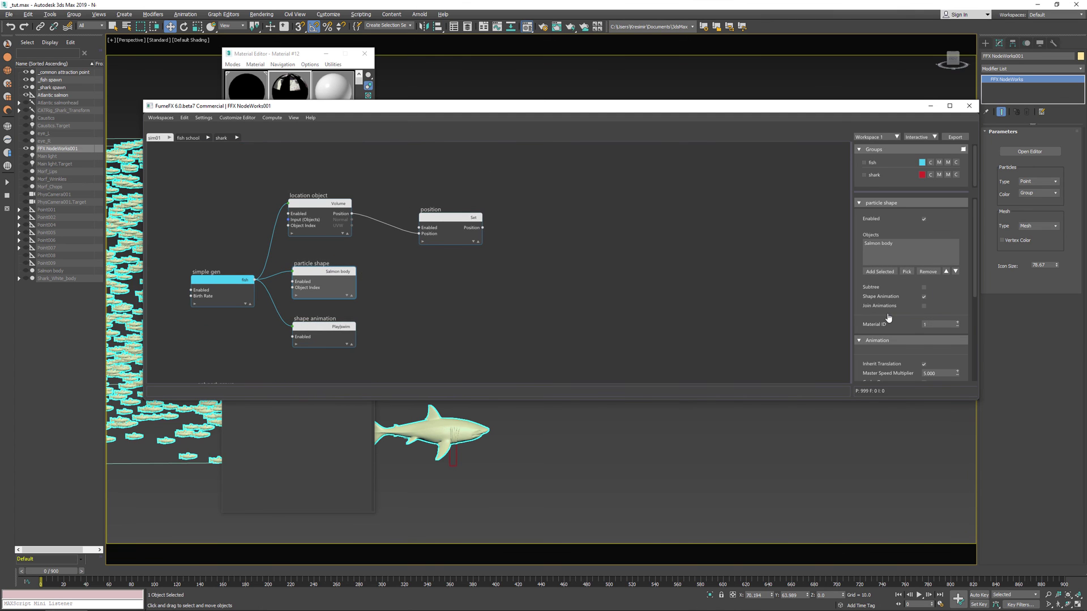
left_click(947, 308)
Move the shark's particle shape node slightly away from its generator and set its Material ID to 2
middle_click_drag(527, 308, 530, 170)
middle_click_drag(481, 314, 488, 222)
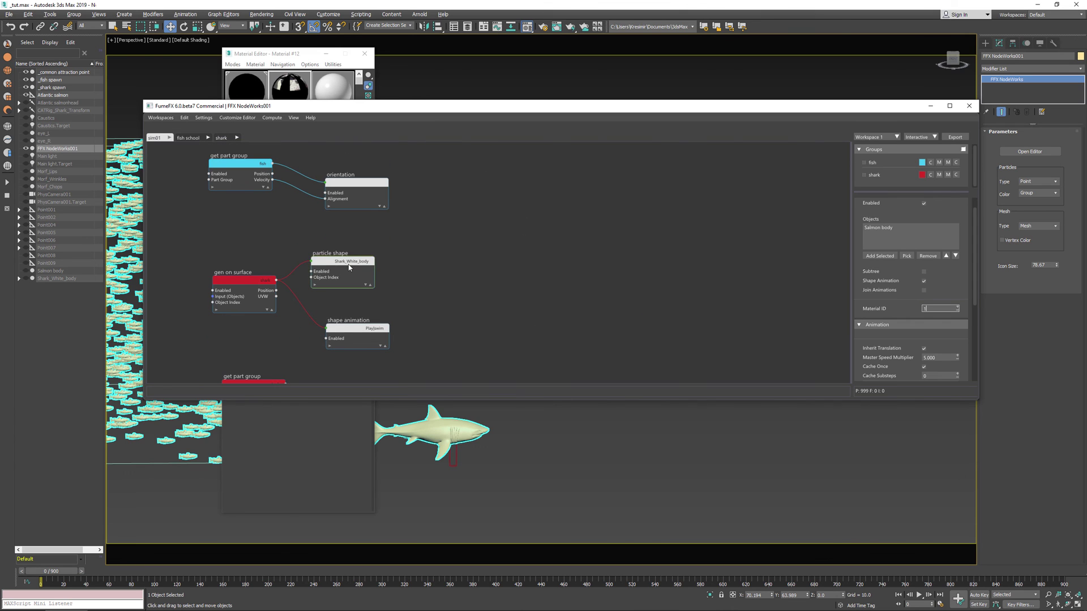
left_click_drag(349, 268, 361, 260)
left_click(366, 255)
left_click_drag(940, 325, 896, 327)
type("2")
key("Return")
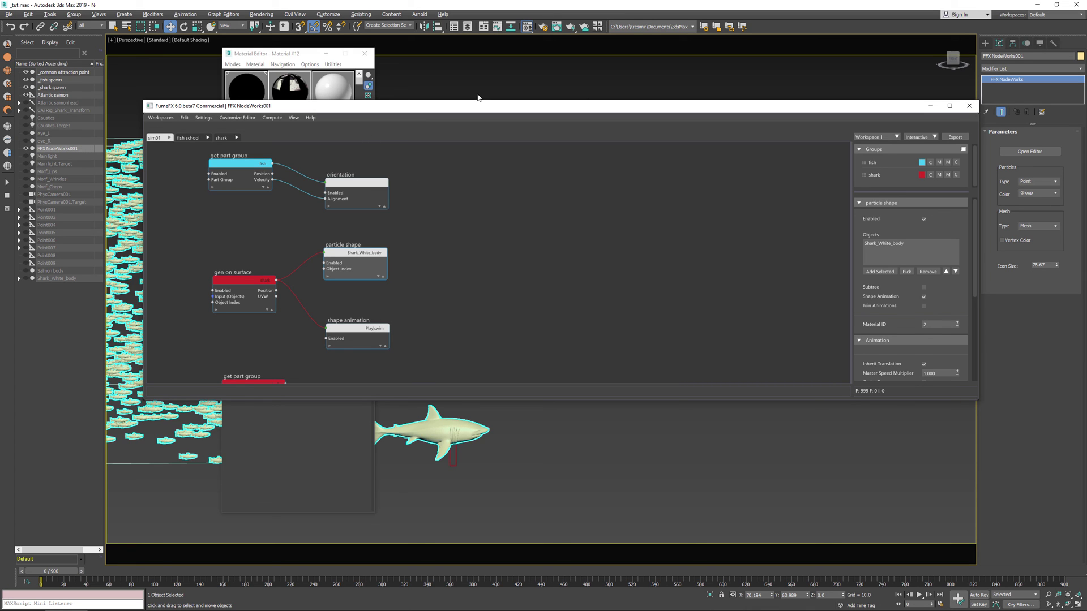
Assign the fish/shark Multi/Sub-Object material to the selected NodeWorks object and close both the node editor and the Material Editor
left_click(261, 75)
left_click(254, 173)
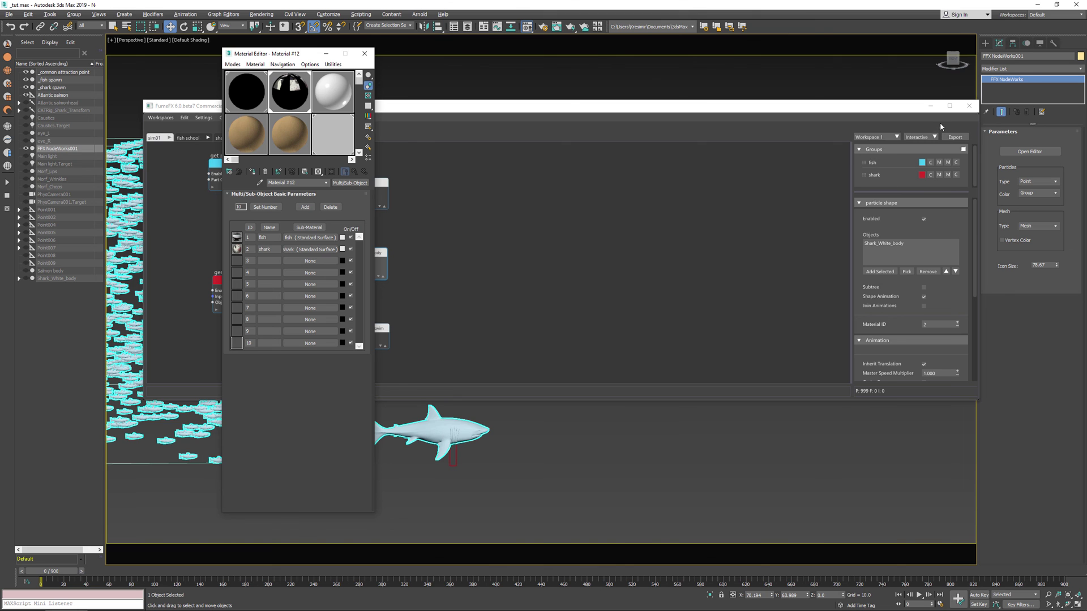
left_click(968, 106)
left_click(365, 54)
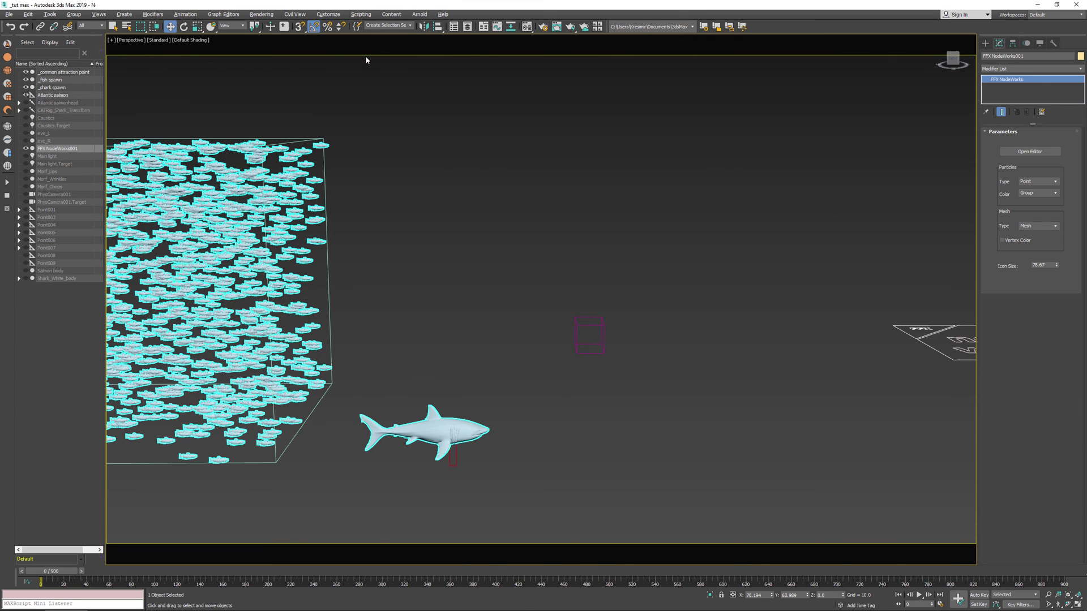